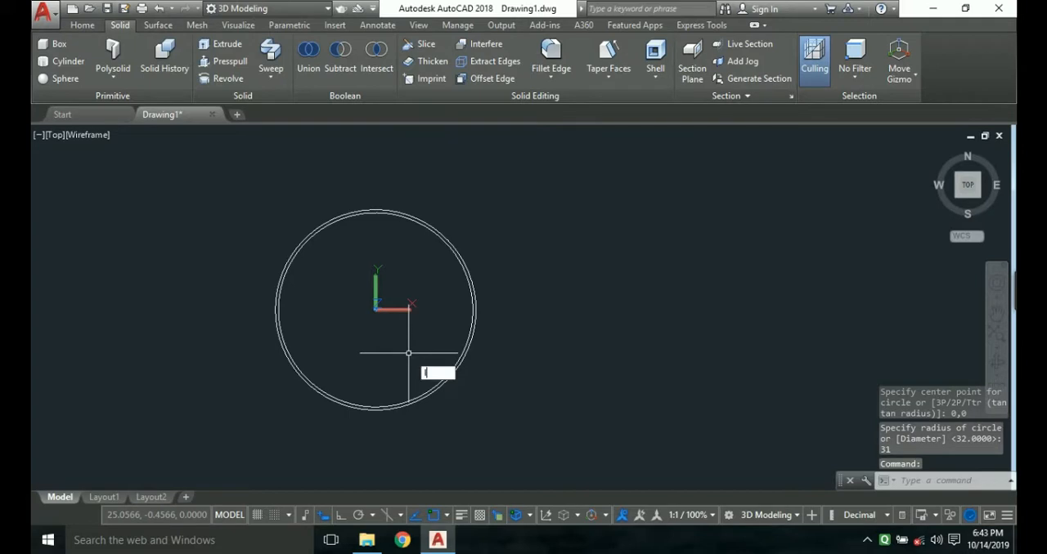
Draw a horizontal line about 41.5 units long from the origin 0,0 out past the circles in the positive X direction.
text(0,0)
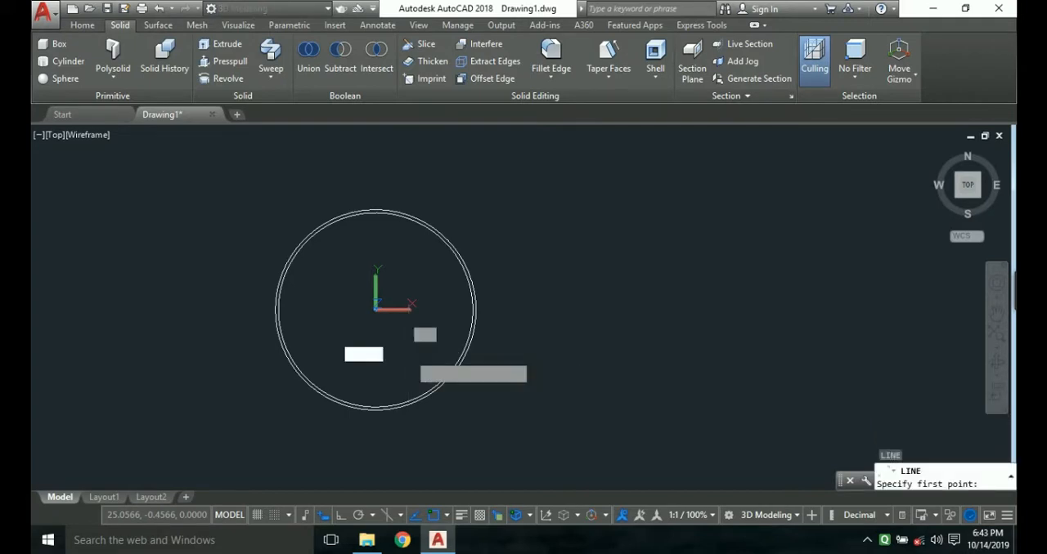
key(Return)
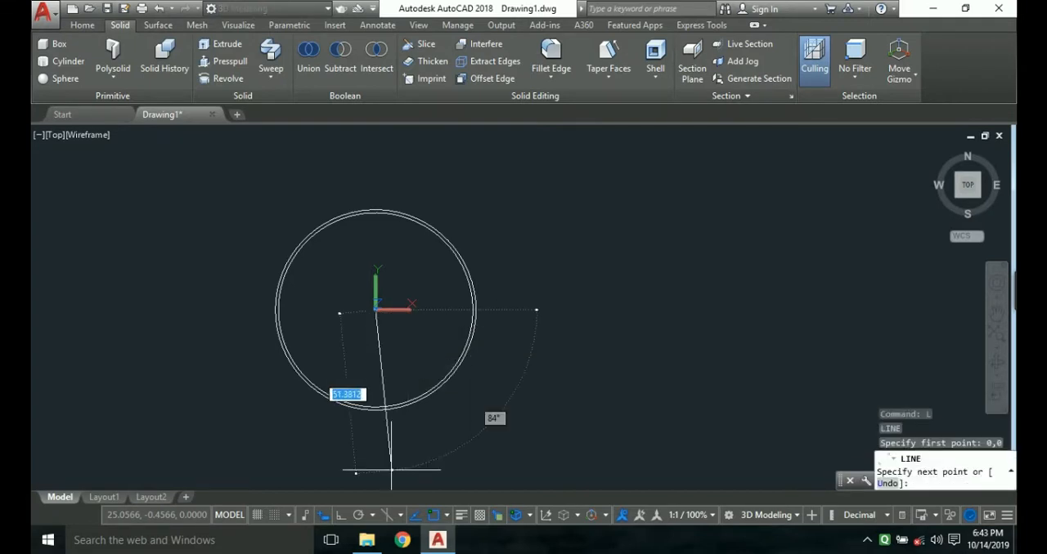
click(340, 515)
click(502, 293)
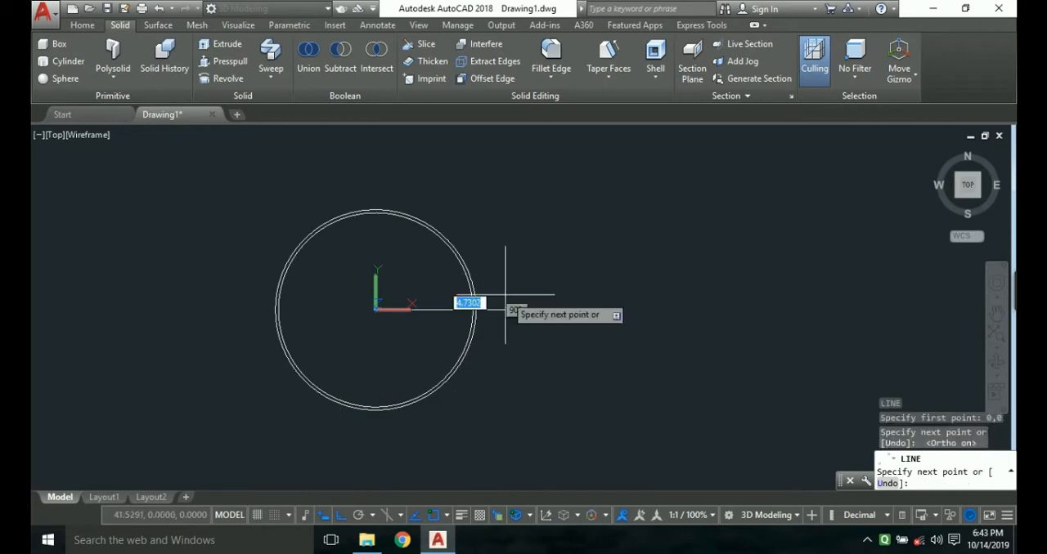
key(Escape)
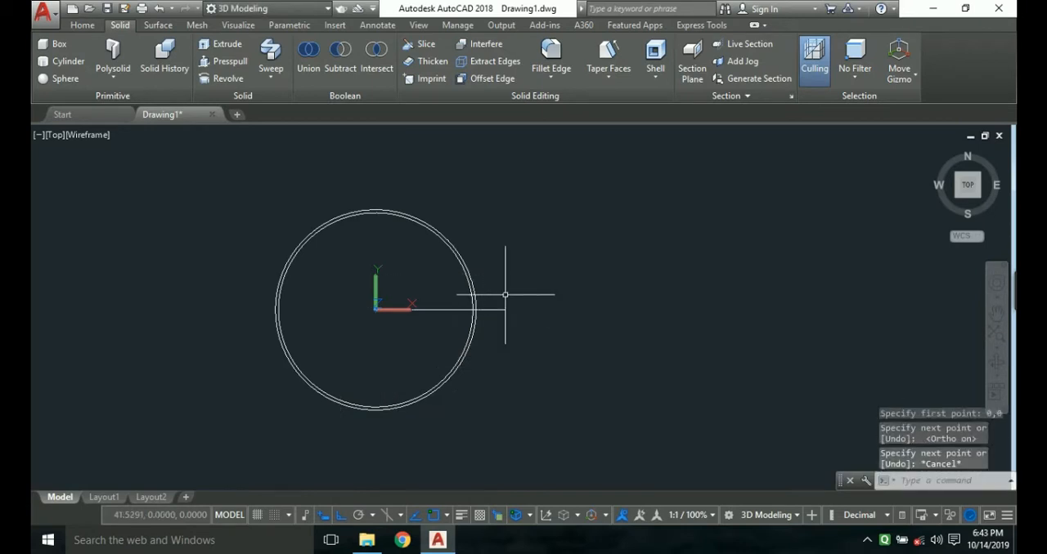
Draw a vertical line about 38.7 units long from the origin downward past both circles.
key(space)
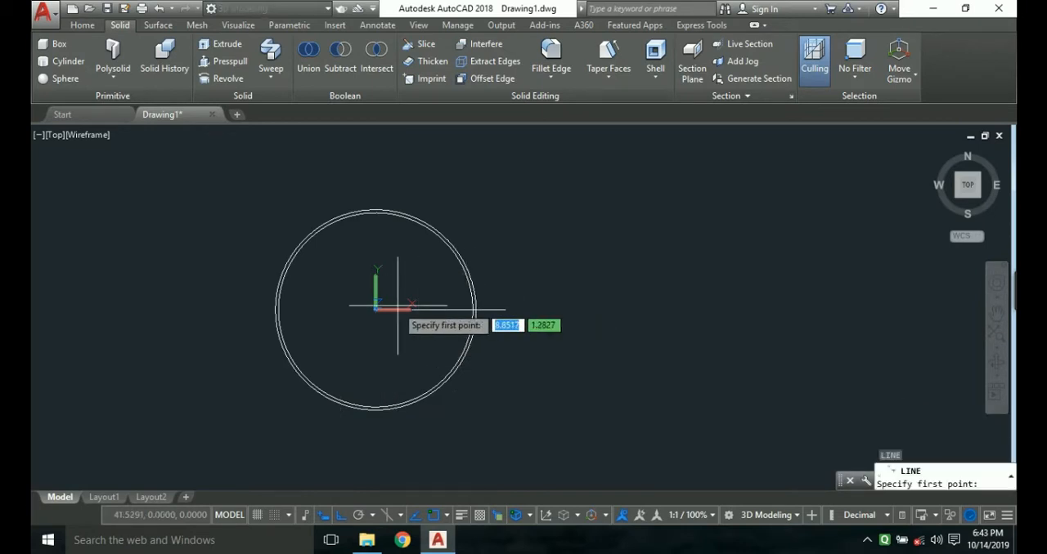
click(375, 309)
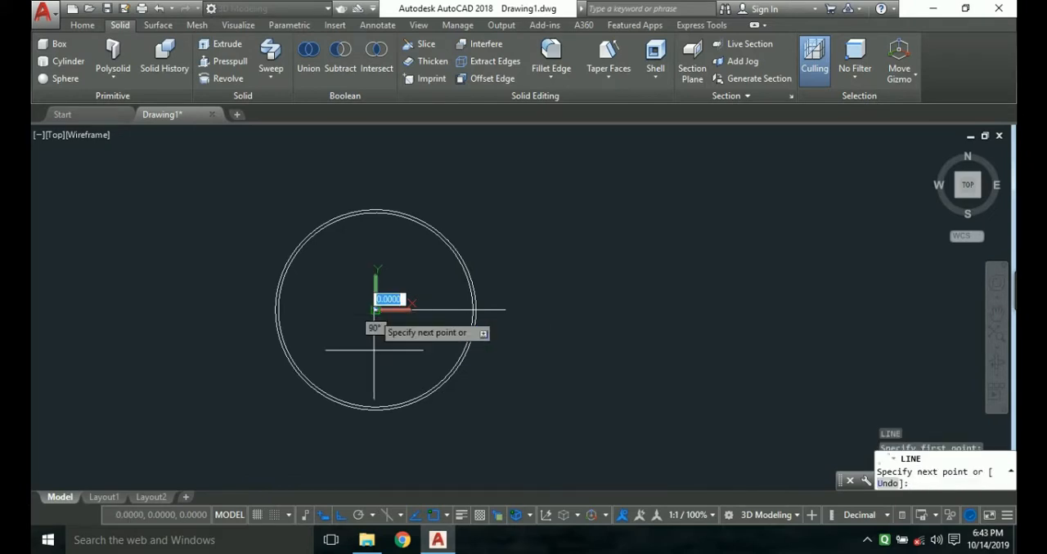
click(375, 431)
key(Escape)
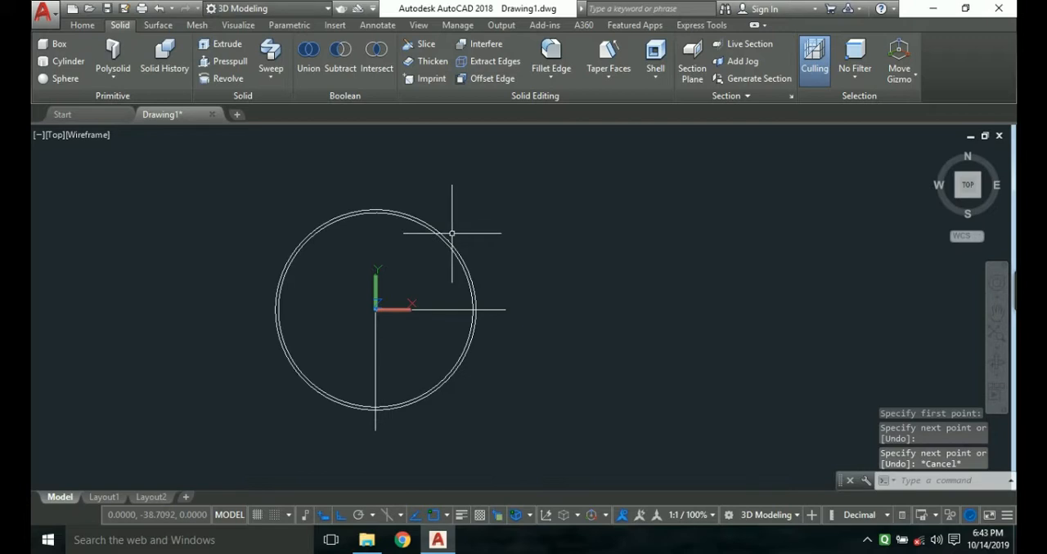
Trim both circles against the two lines so that only their lower-right quarter arcs are kept.
text(tr)
key(Return)
key(Return)
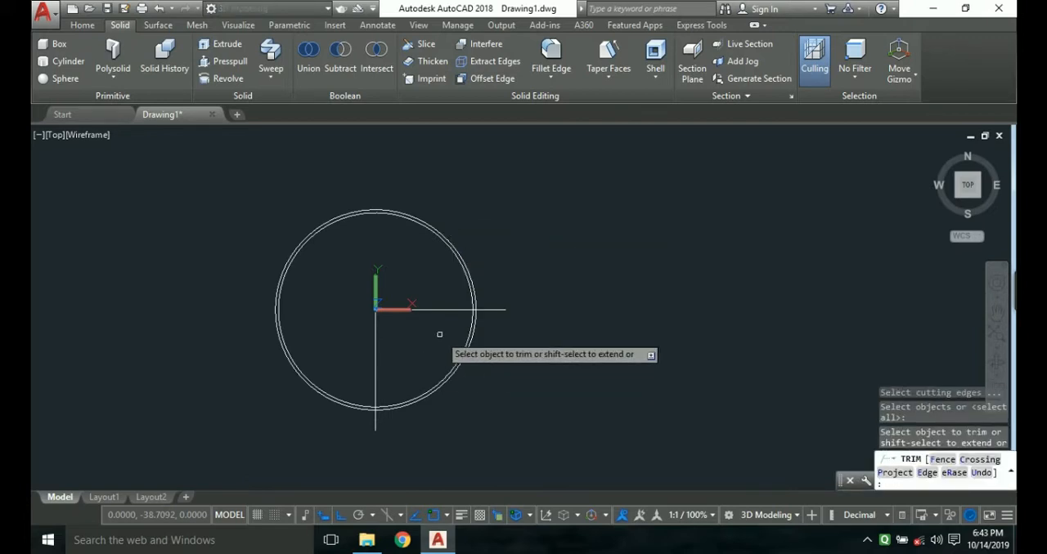
click(445, 312)
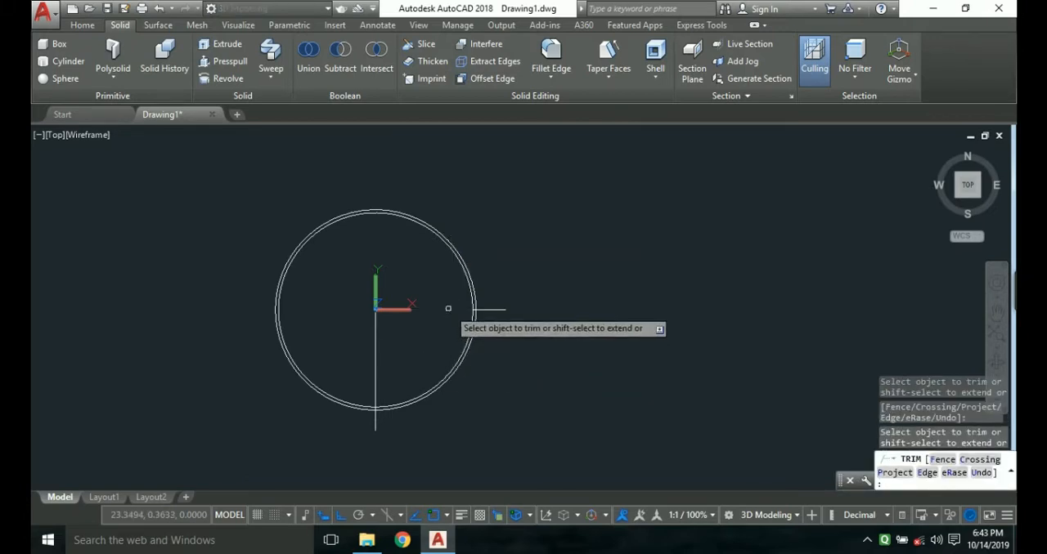
key(ctrl+z)
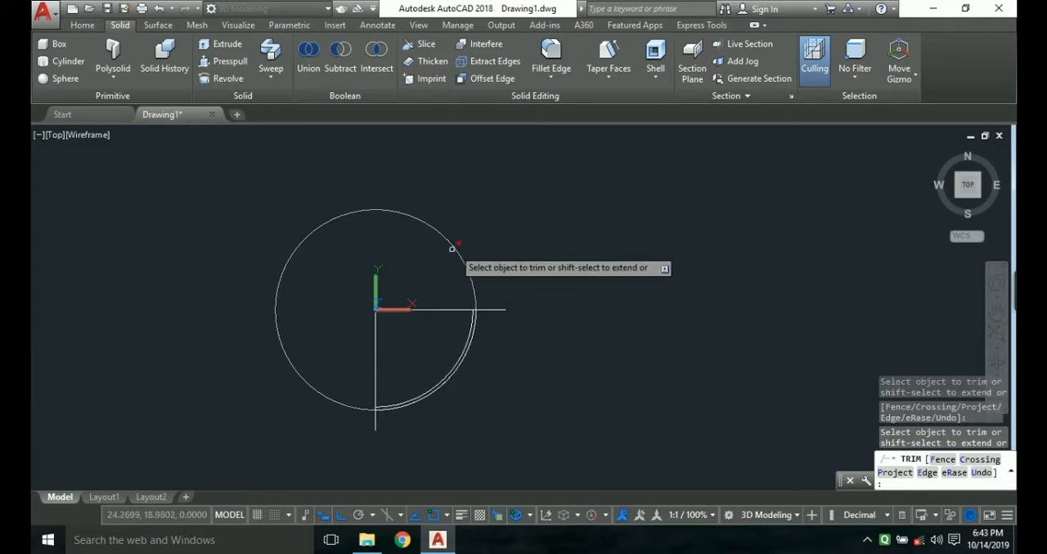
click(454, 247)
key(Escape)
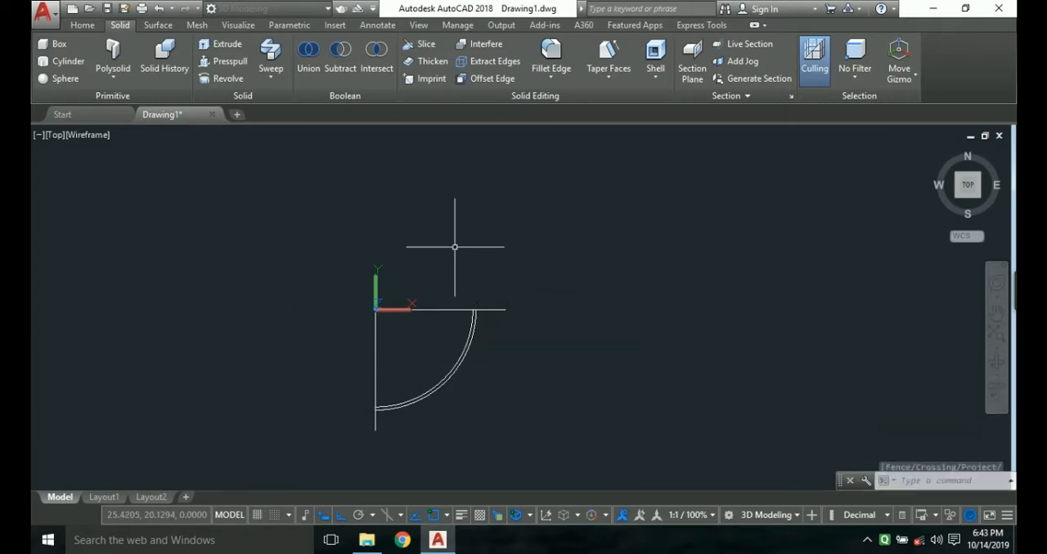
Draw a 20-unit vertical line upward from the inner arc's end on the horizontal line.
scroll(442, 327, up, 2)
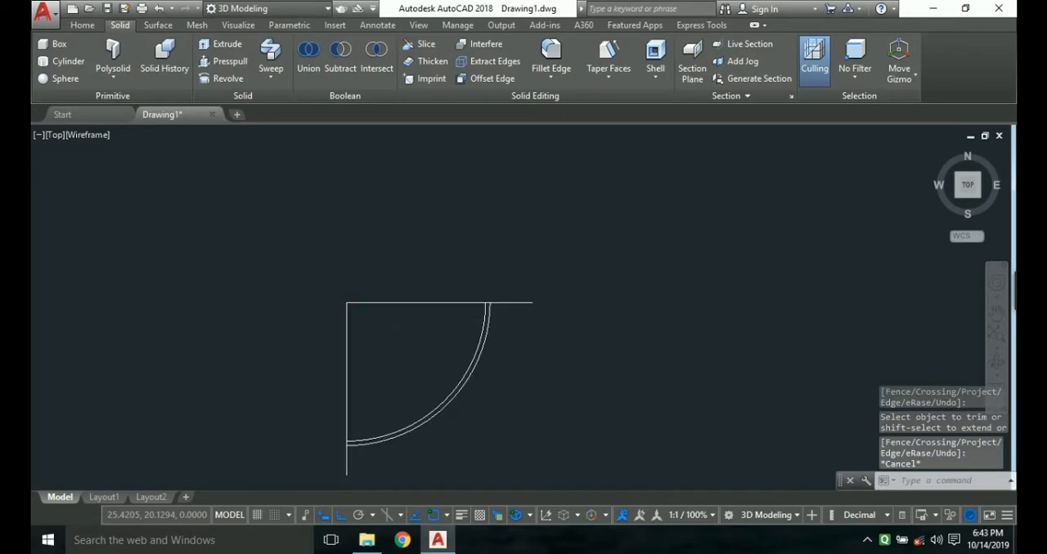
scroll(455, 322, down, 2)
middle_drag(455, 322, 420, 322)
key(Escape)
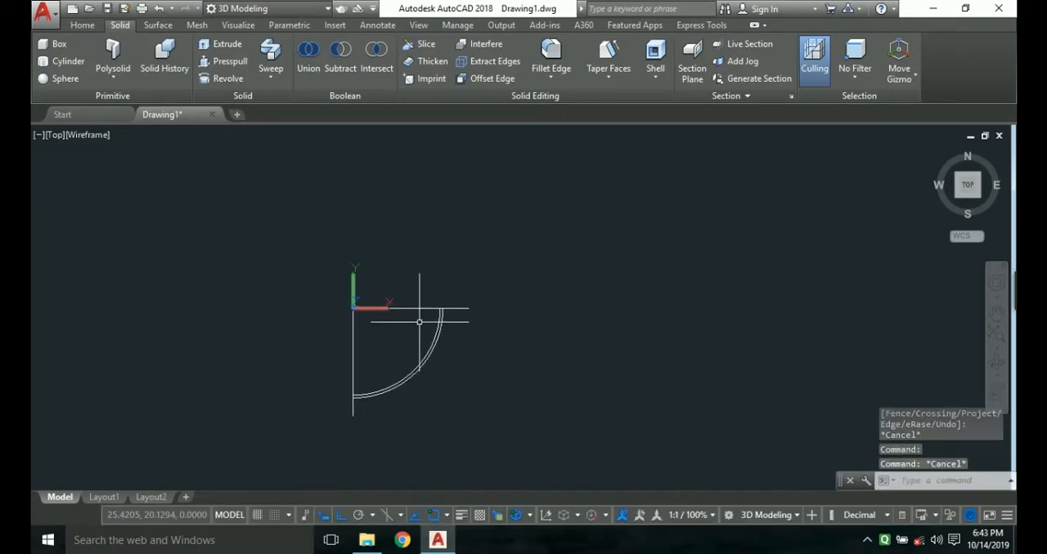
key(Return)
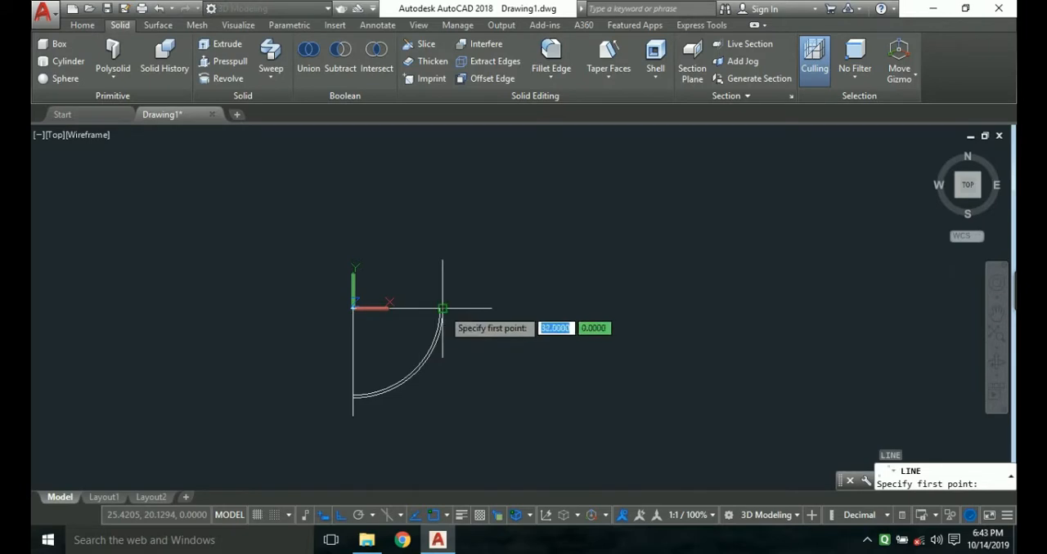
scroll(439, 308, up, 2)
click(440, 309)
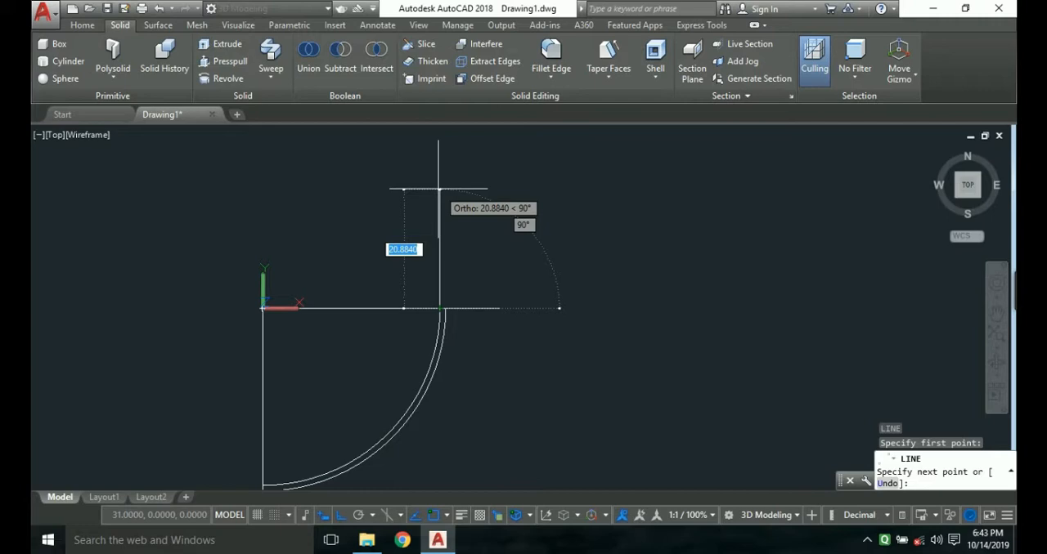
text(20)
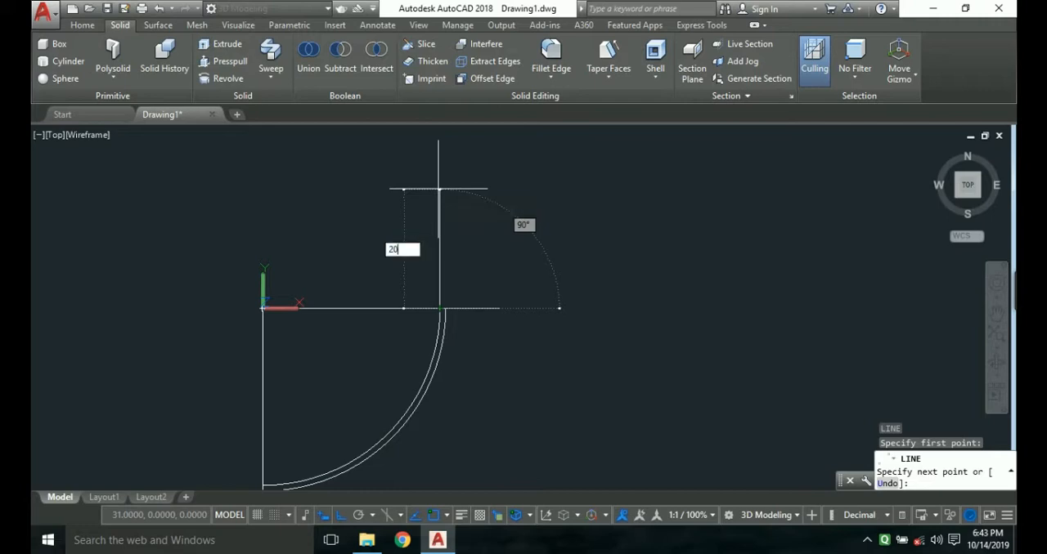
key(Return)
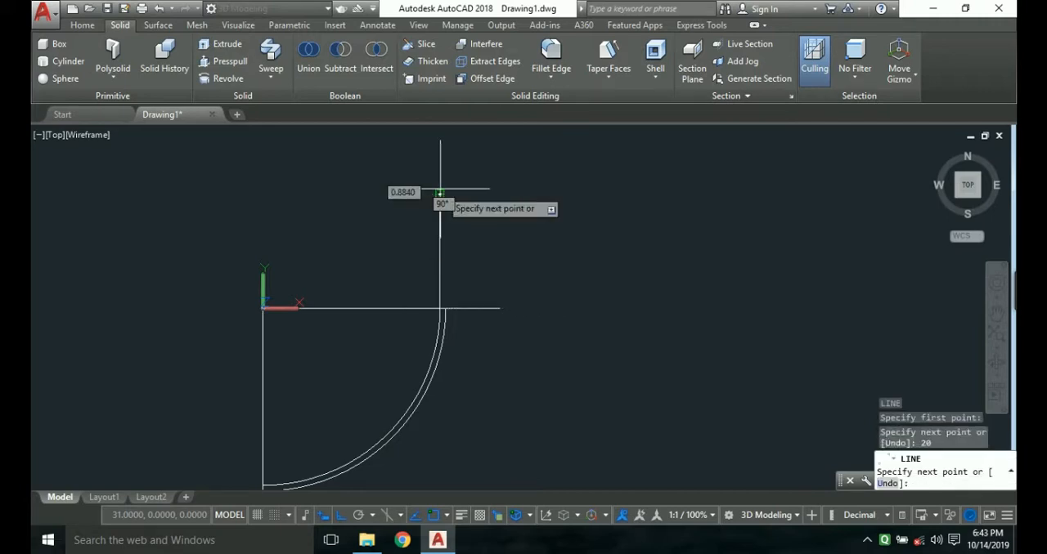
key(Escape)
Draw a 20-unit vertical line upward from the outer arc's end on the horizontal line.
key(Return)
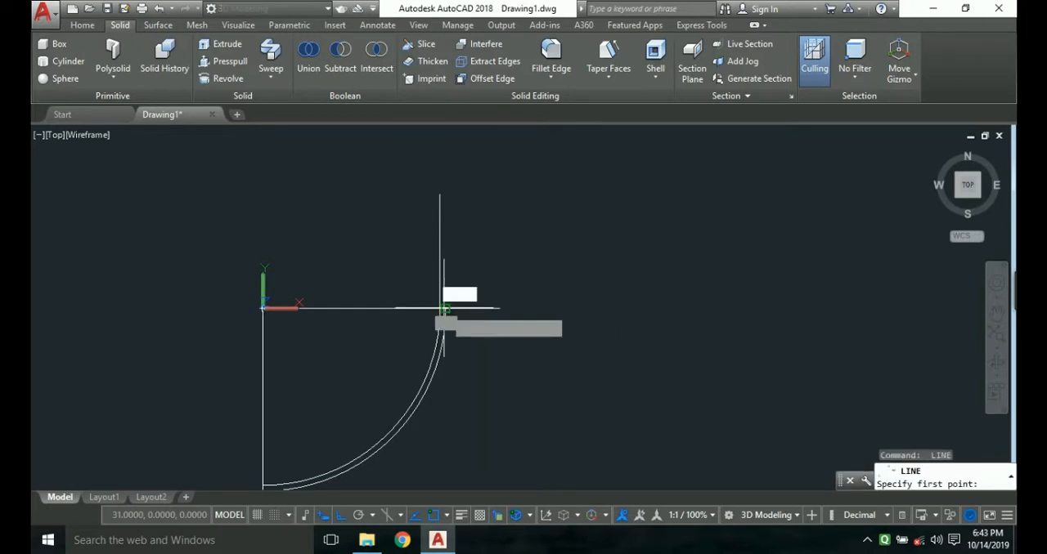
click(444, 309)
text(20)
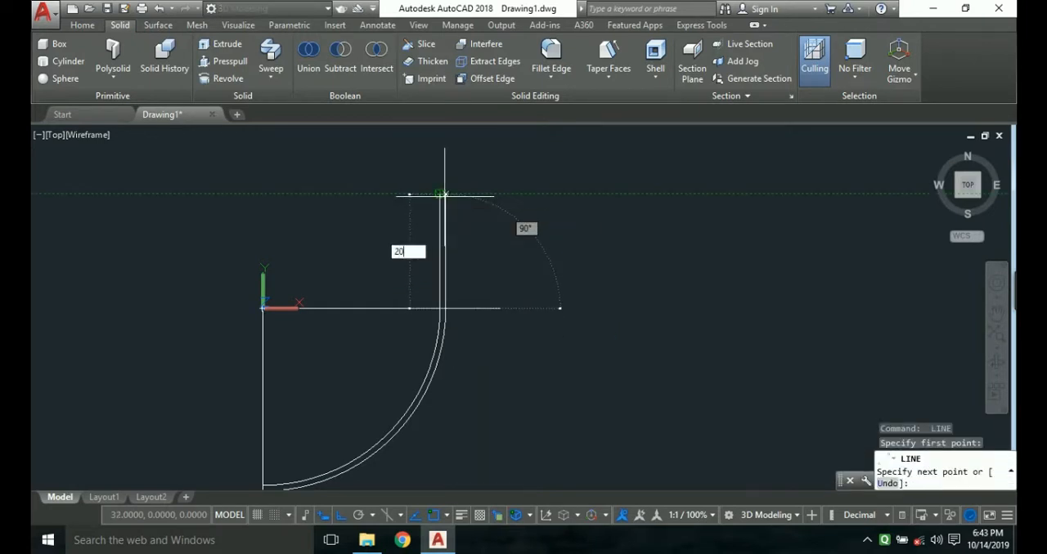
key(Return)
key(Escape)
Close the wall's upper end with a short line joining the tops of the two vertical lines.
scroll(445, 197, up, 4)
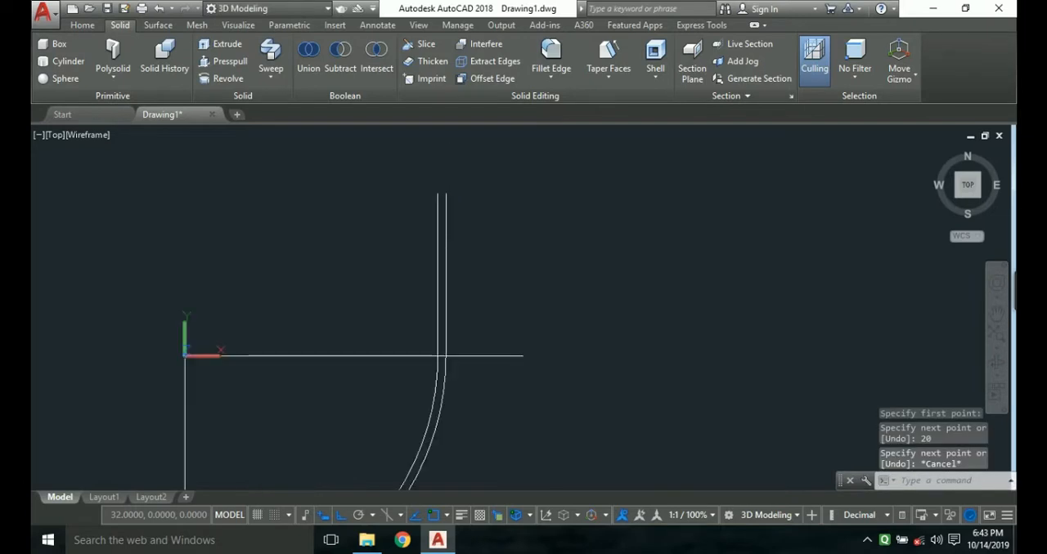
key(Return)
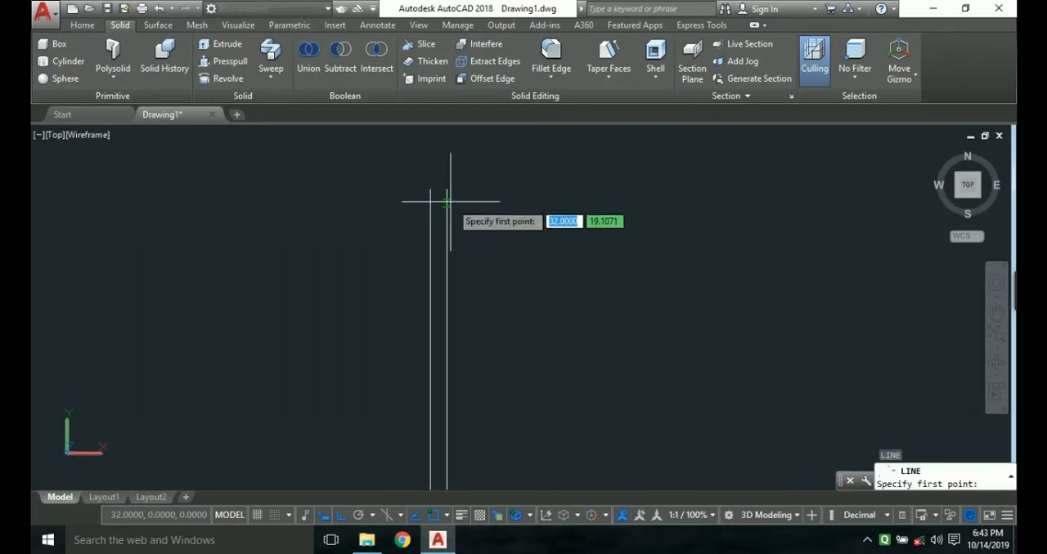
click(447, 188)
click(430, 189)
key(Escape)
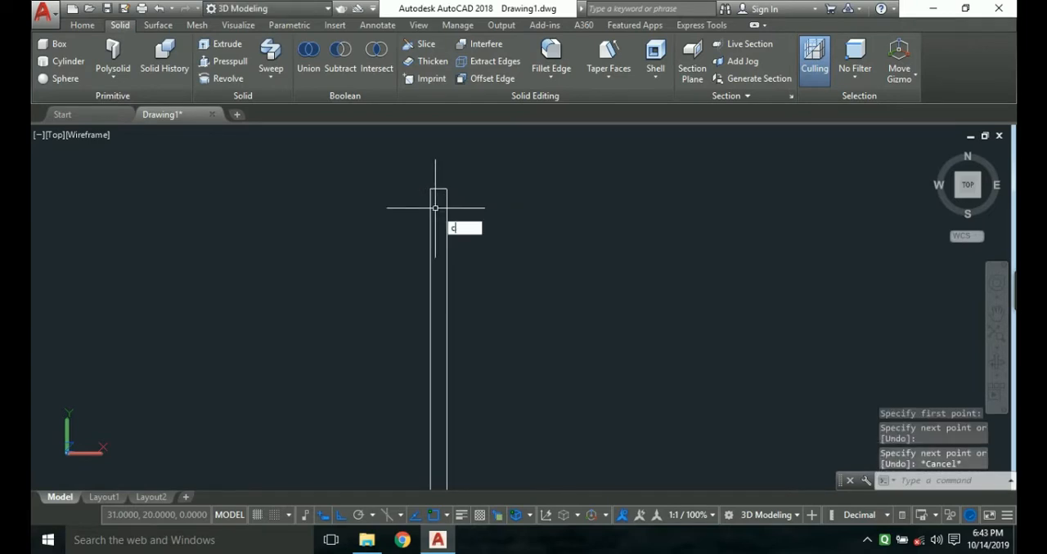
Draw a circle of radius 0.5 centred on the midpoint of the short closing line, reaching the wall's edge.
text(c)
key(Return)
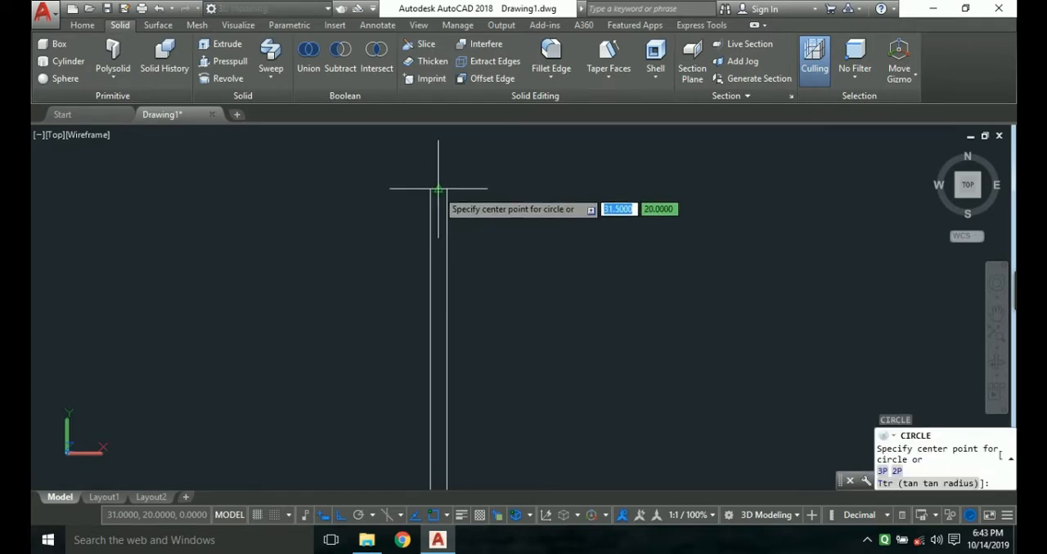
click(439, 189)
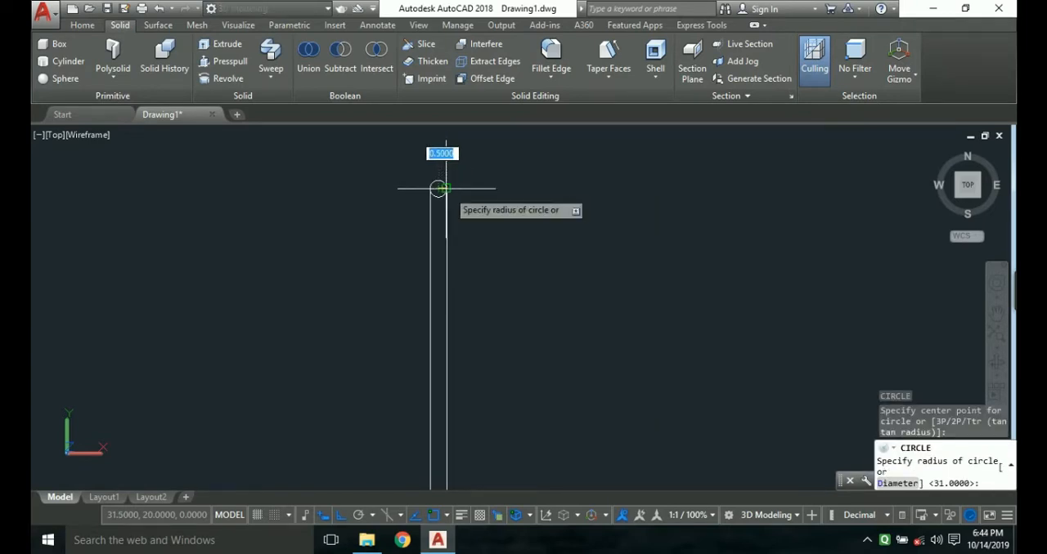
click(438, 189)
Draw a horizontal line about 24 units long from the lower part of the inner arc leftward across the vertical axis line.
scroll(439, 325, down, 2)
middle_drag(438, 325, 476, 221)
scroll(502, 337, down, 2)
middle_drag(502, 337, 527, 227)
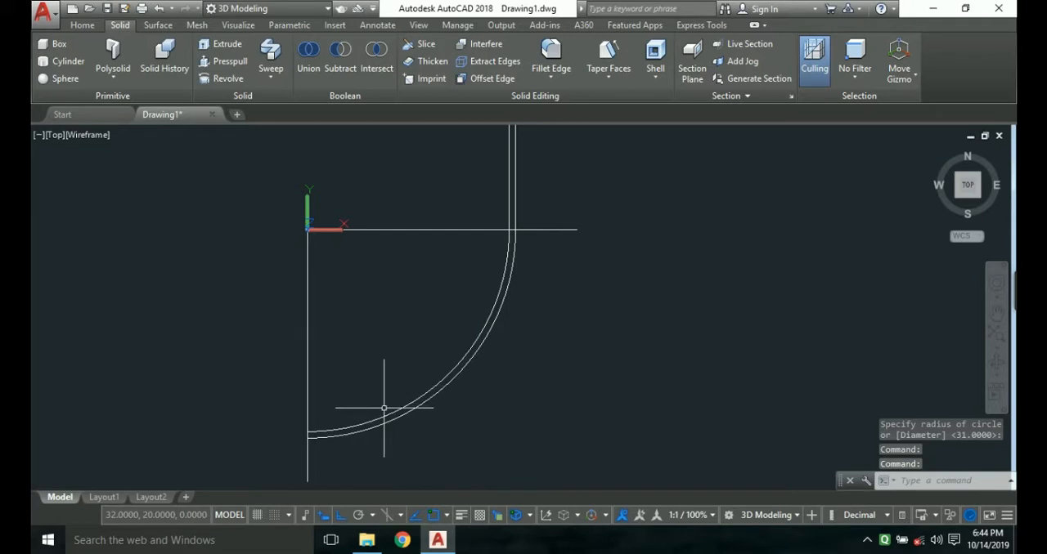
key(Escape)
key(Return)
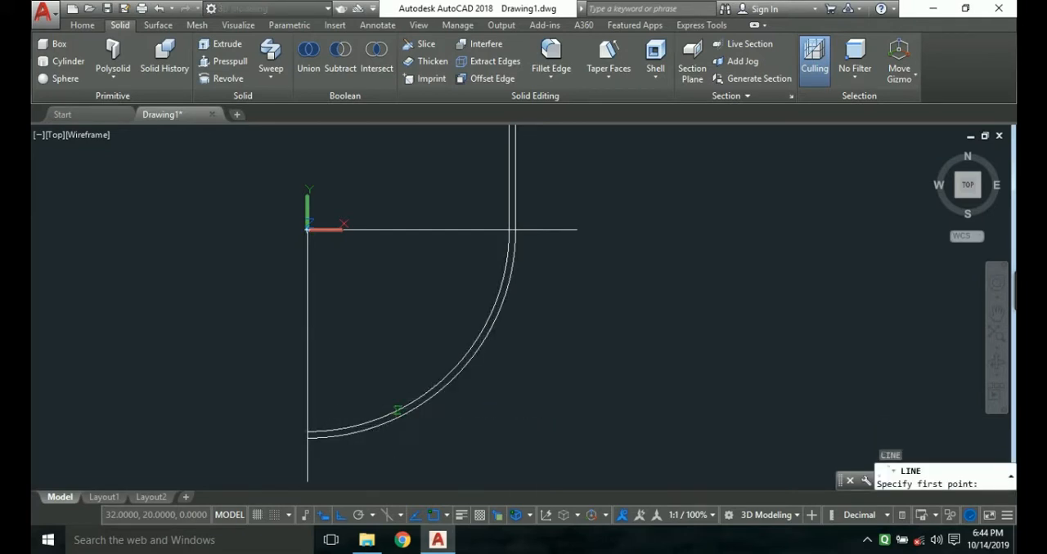
click(397, 410)
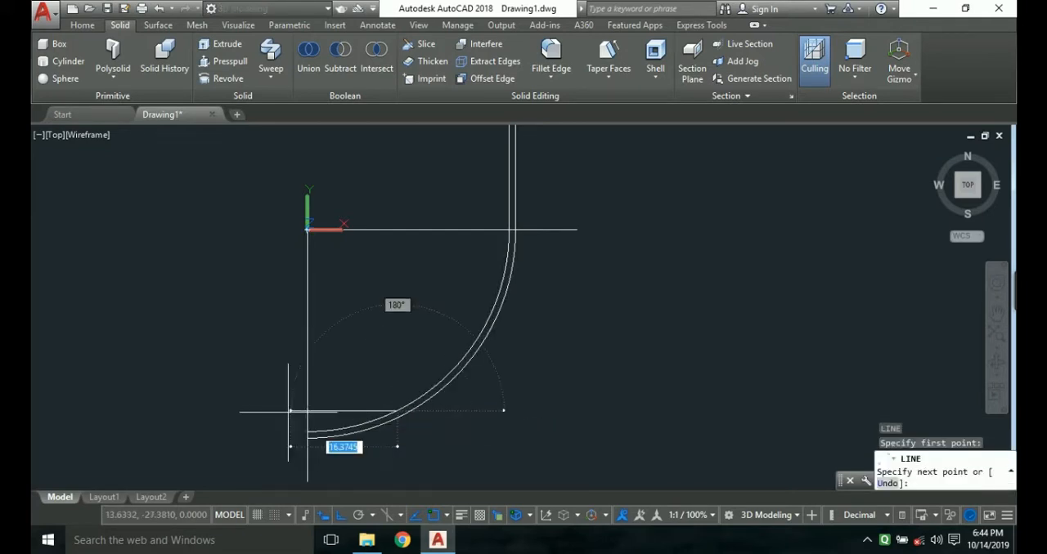
click(241, 411)
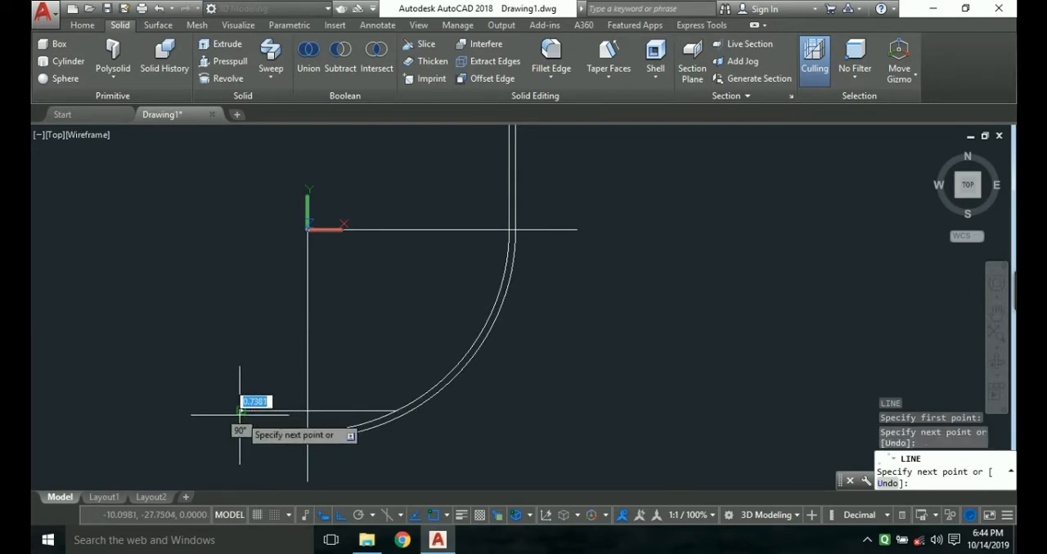
key(Return)
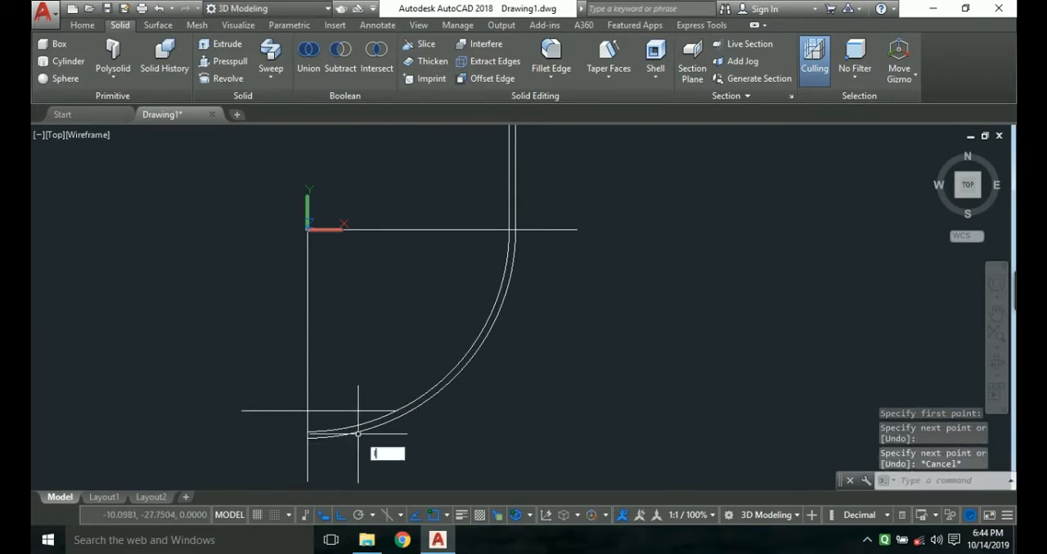
key(Return)
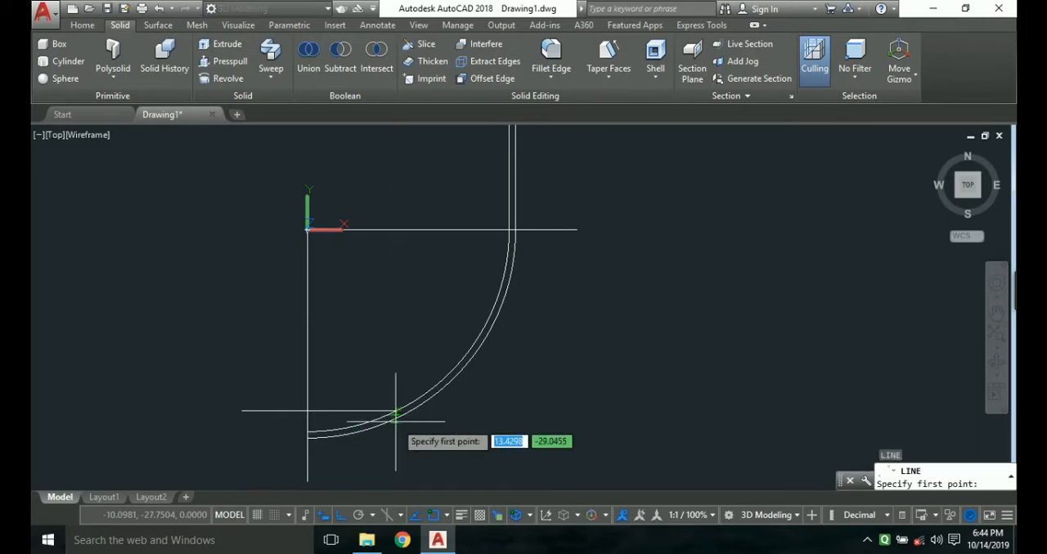
click(396, 419)
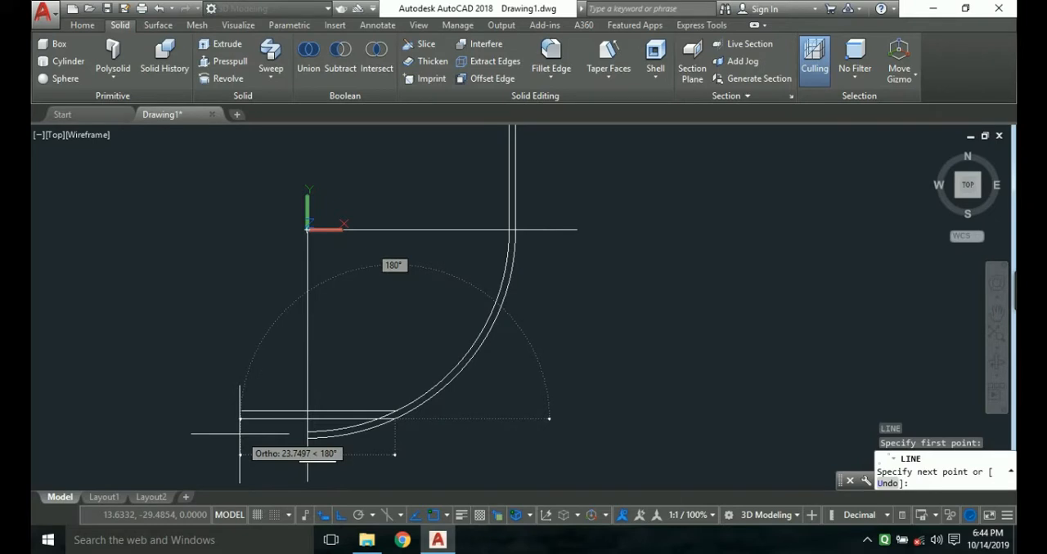
key(Escape)
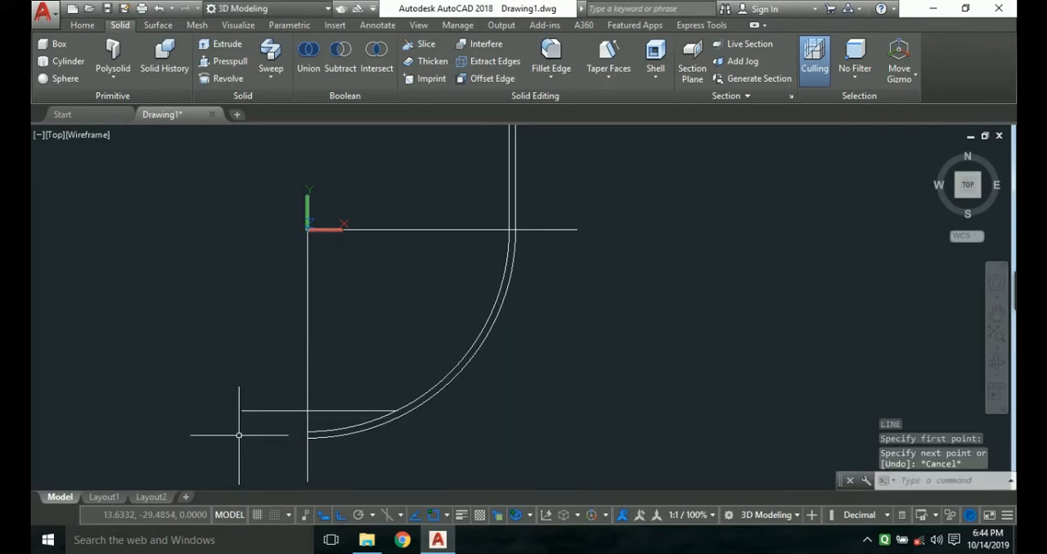
key(Return)
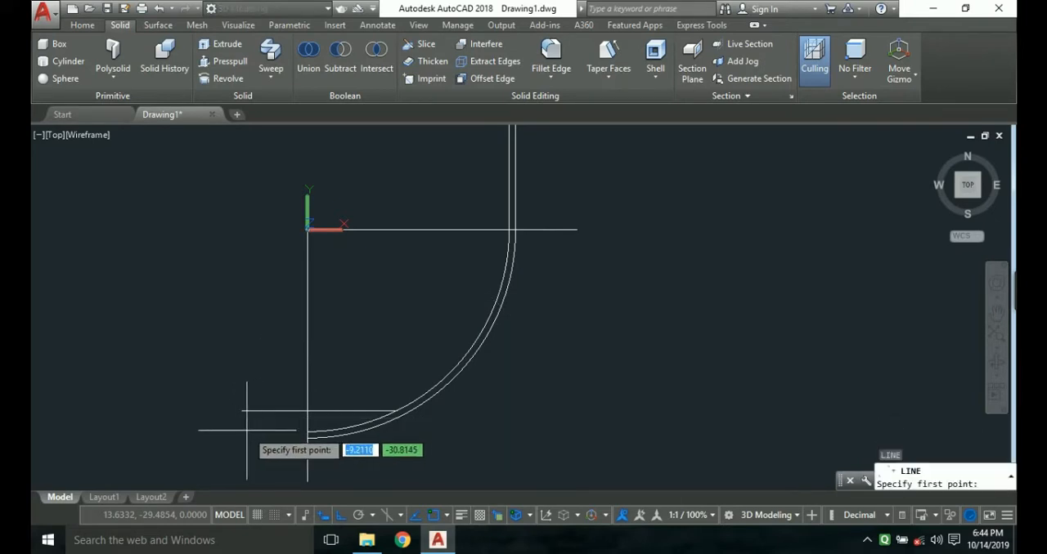
click(318, 411)
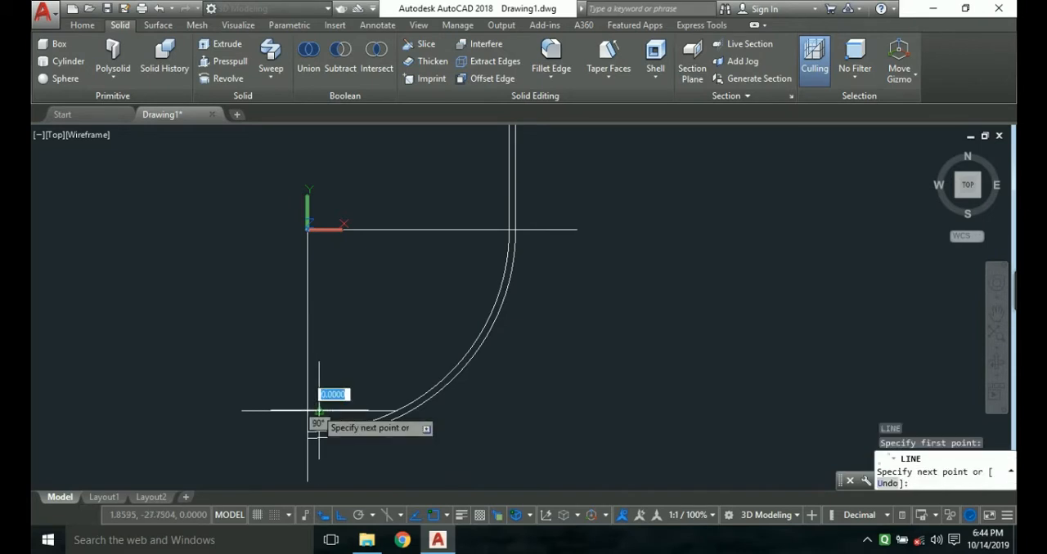
key(Escape)
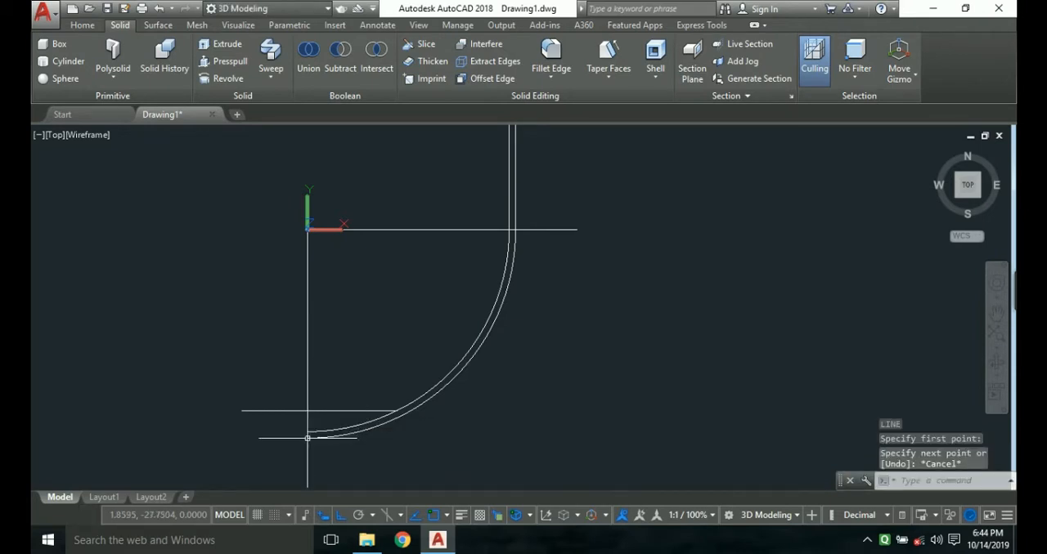
Draw a horizontal line about 28.5 units long across the vertical axis line near the arcs' bottom, extending past the outer arc.
click(261, 422)
key(Escape)
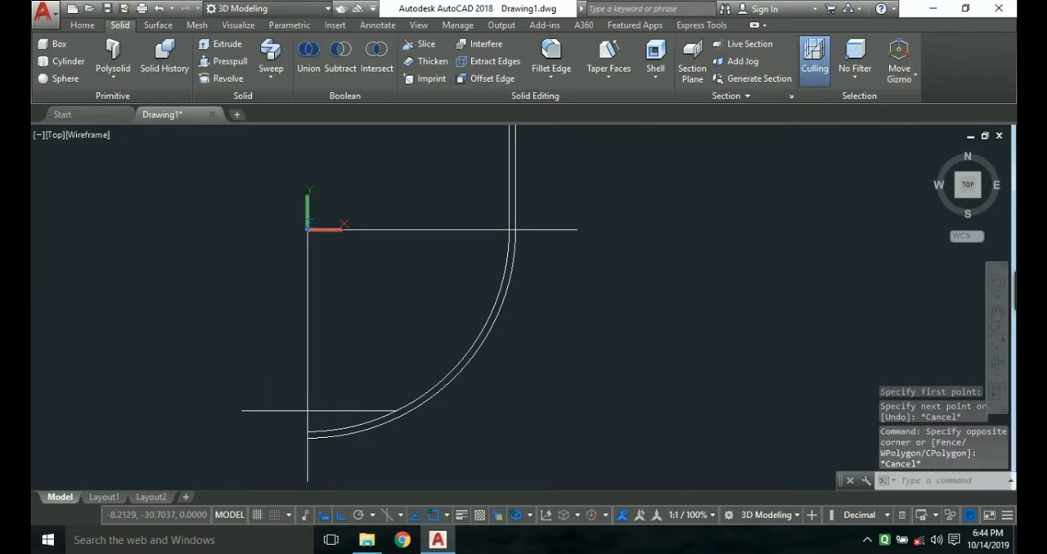
key(Return)
click(251, 427)
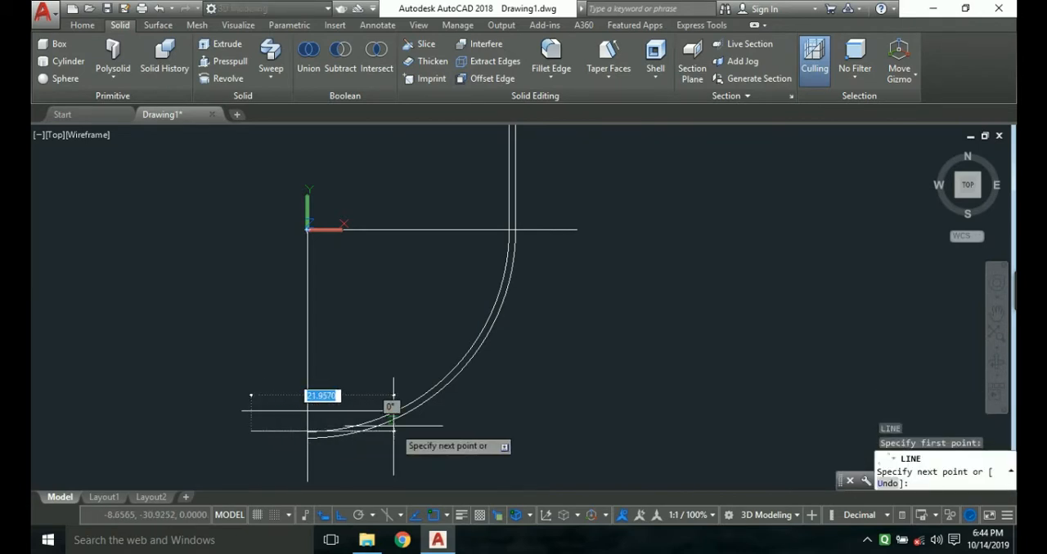
click(435, 431)
key(Escape)
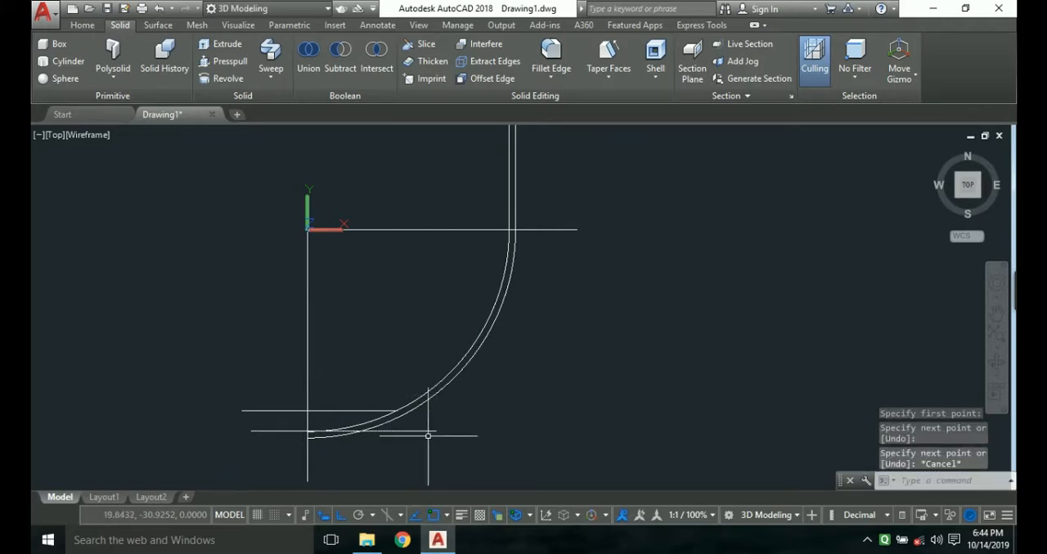
Trim the inner arc below the upper horizontal line and the section of the lower horizontal line inside the outer arc.
key(Return)
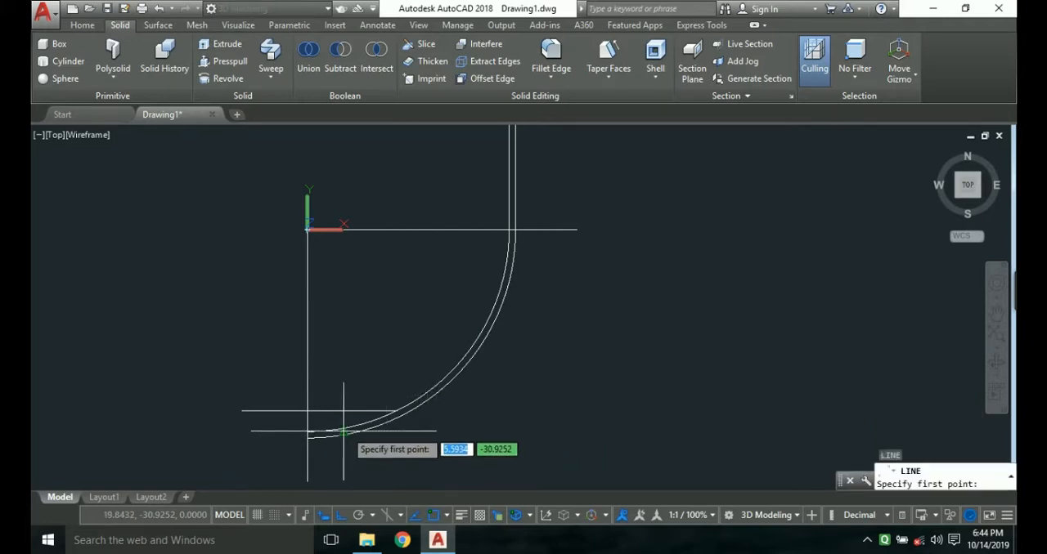
key(Escape)
text(tr)
key(Return)
key(Return)
scroll(348, 426, up, 4)
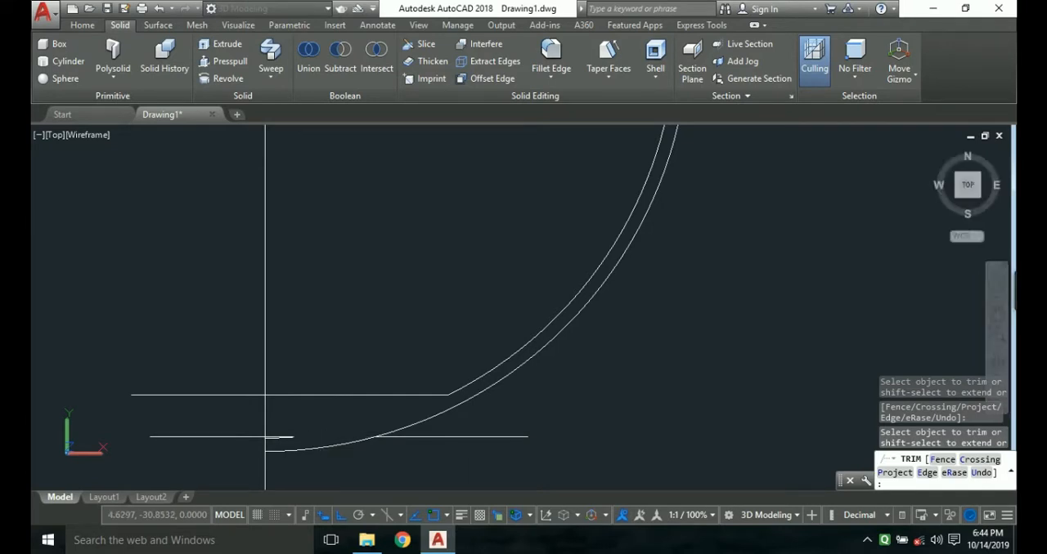
key(Escape)
Delete the leftover inner arc piece and the leftover lower line piece beside the vertical axis line.
click(279, 437)
mouse_move(278, 439)
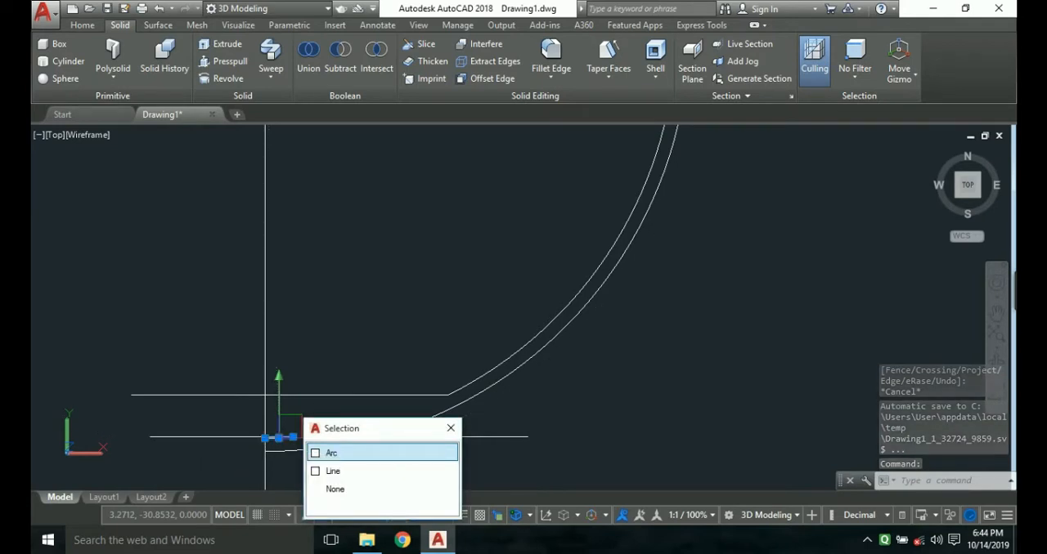
click(371, 450)
key(Delete)
click(286, 437)
key(Delete)
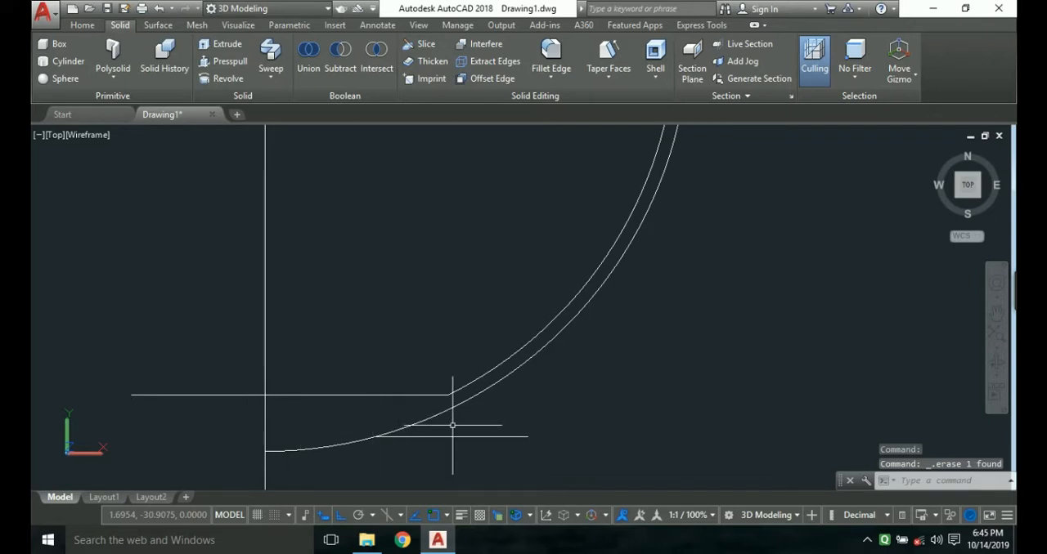
Trim the part of the upper horizontal line that overhangs the left side of the vertical axis line.
text(tr)
key(Return)
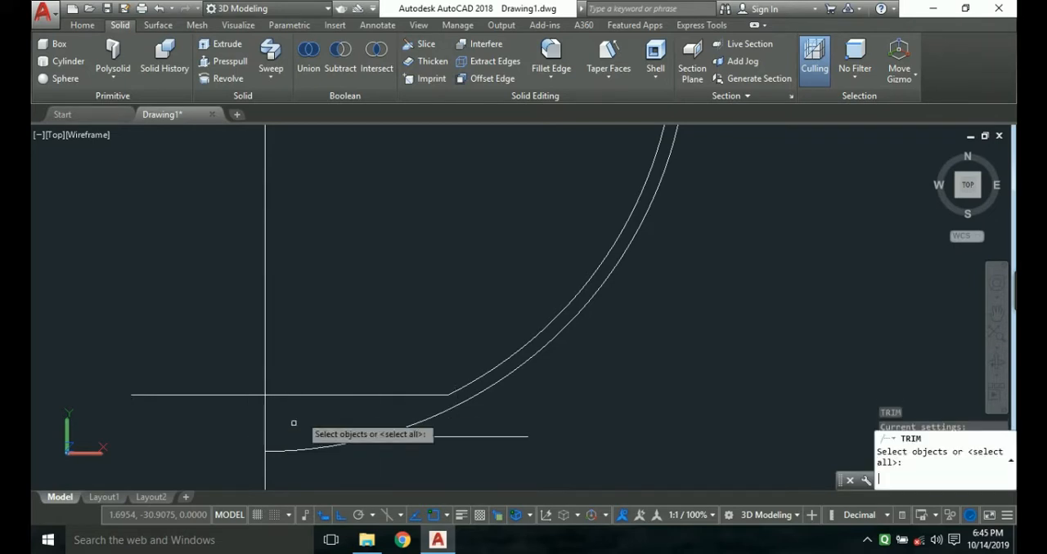
key(Return)
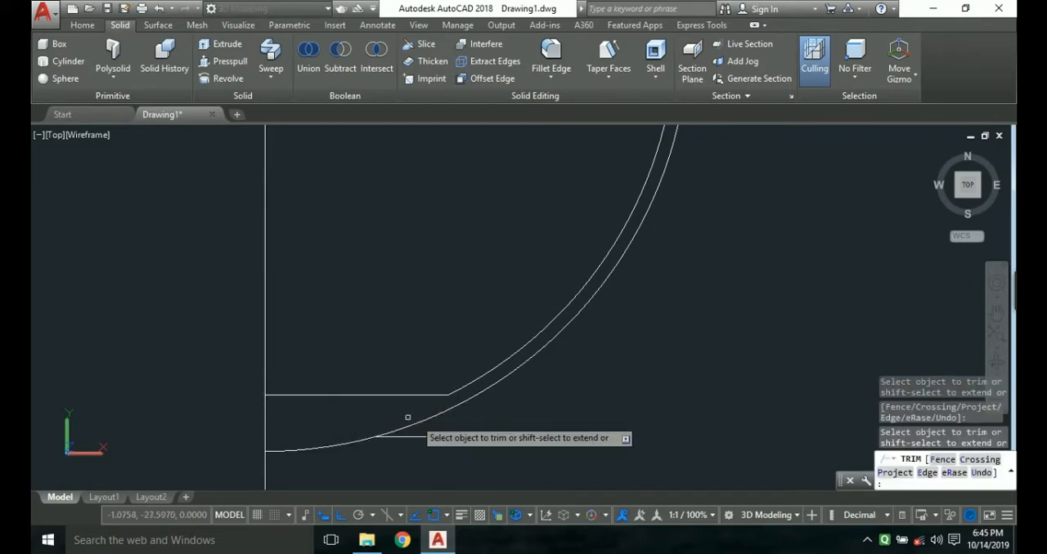
key(Escape)
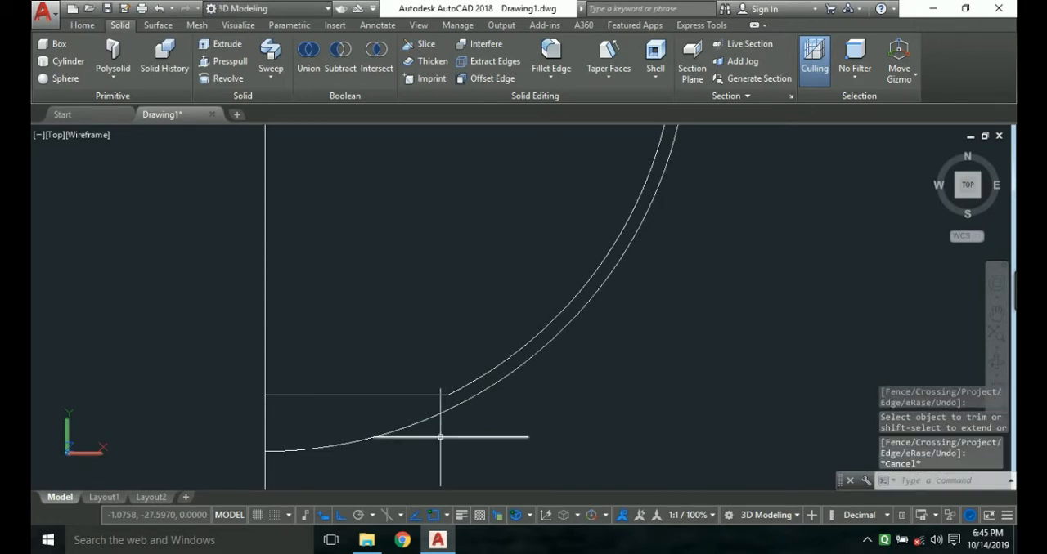
Stretch the left end of the remaining lower horizontal line leftward past the vertical axis line.
click(440, 438)
click(373, 438)
key(Escape)
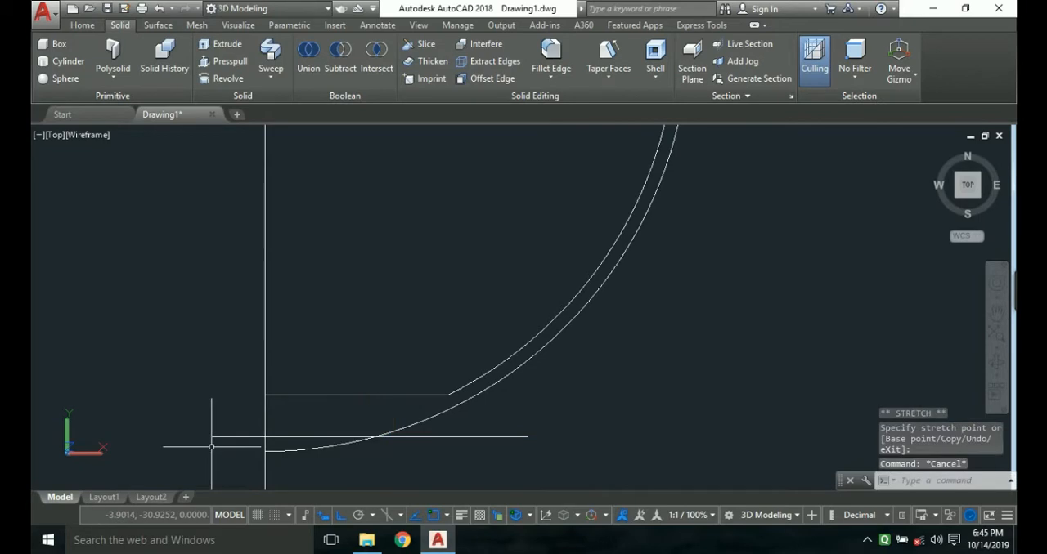
Trim the lower horizontal line outside the outer arc and the part of the outer arc below that line.
text(tr)
key(Return)
key(Return)
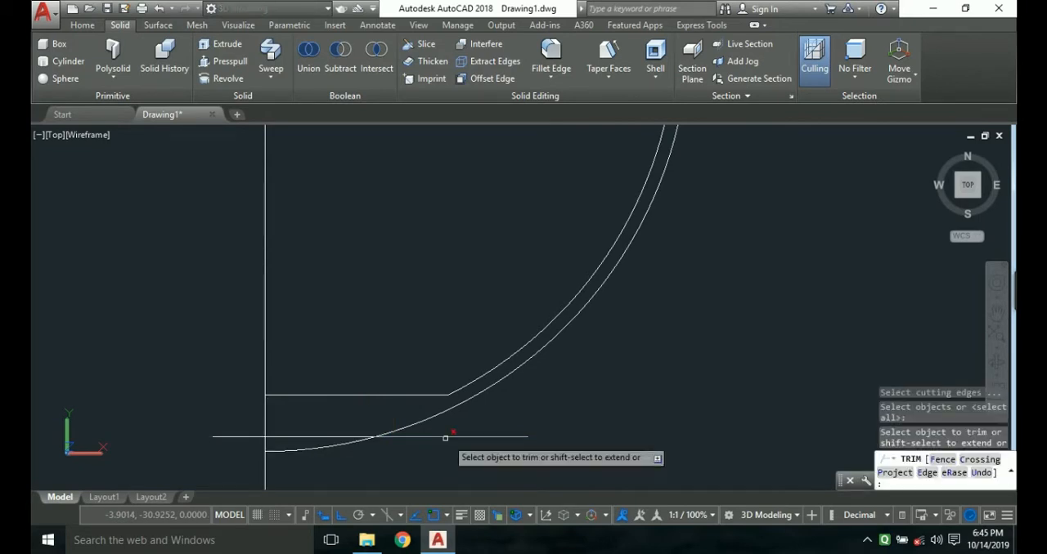
click(450, 437)
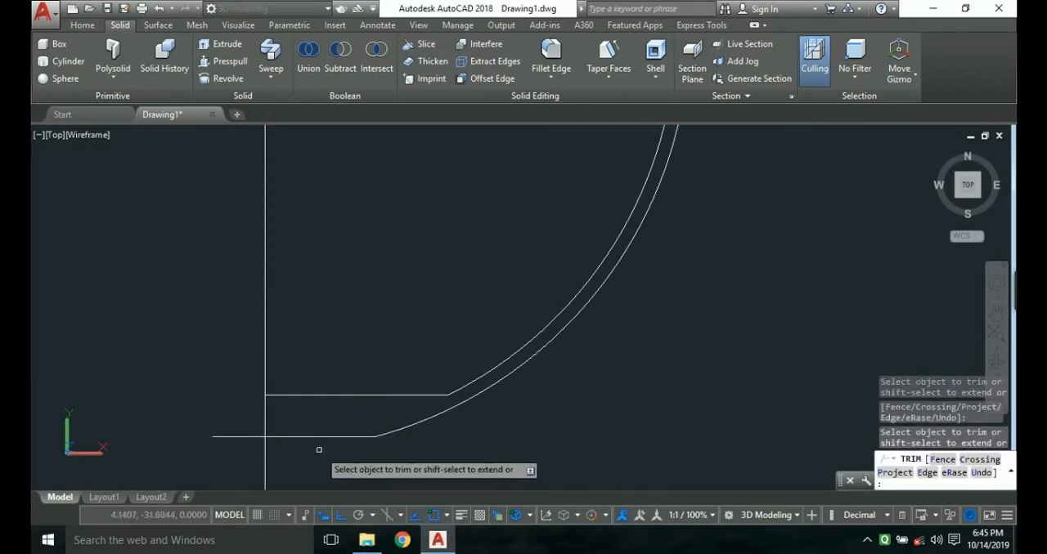
key(Escape)
Fillet the corner between the inner arc and the upper horizontal line with a radius of 5.
scroll(412, 434, down, 2)
scroll(552, 380, down, 2)
scroll(552, 380, up, 3)
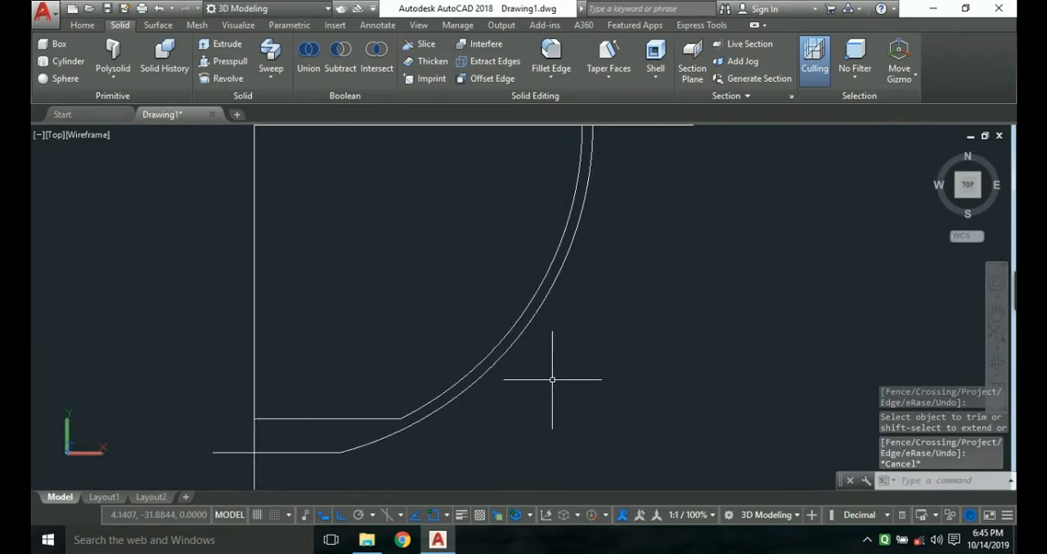
text(FILL)
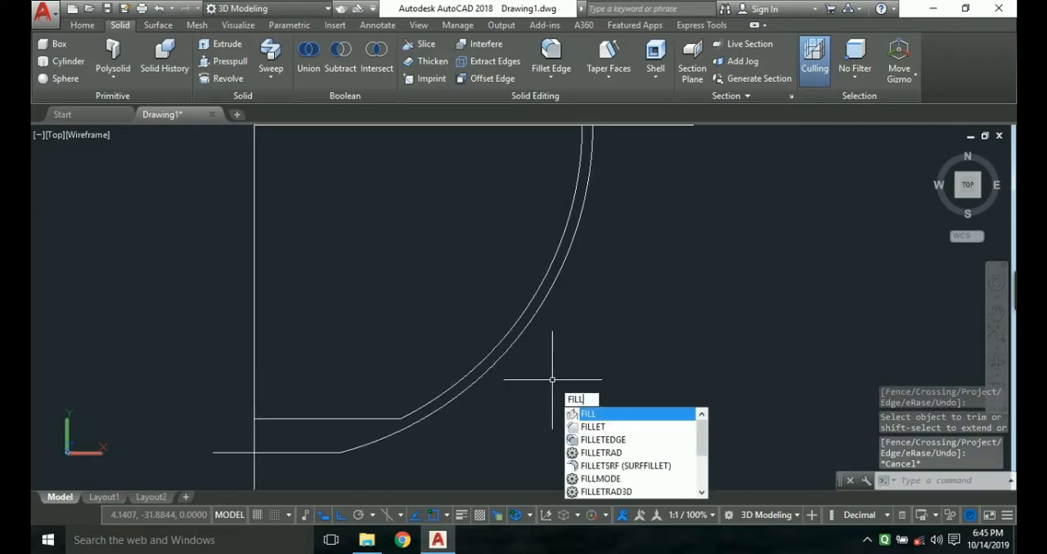
text(et)
key(Return)
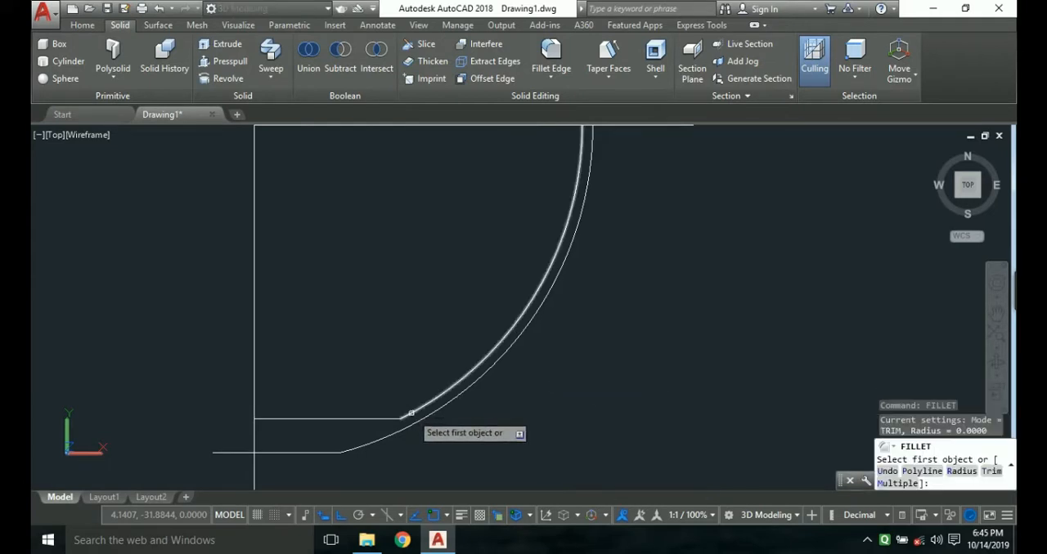
click(410, 415)
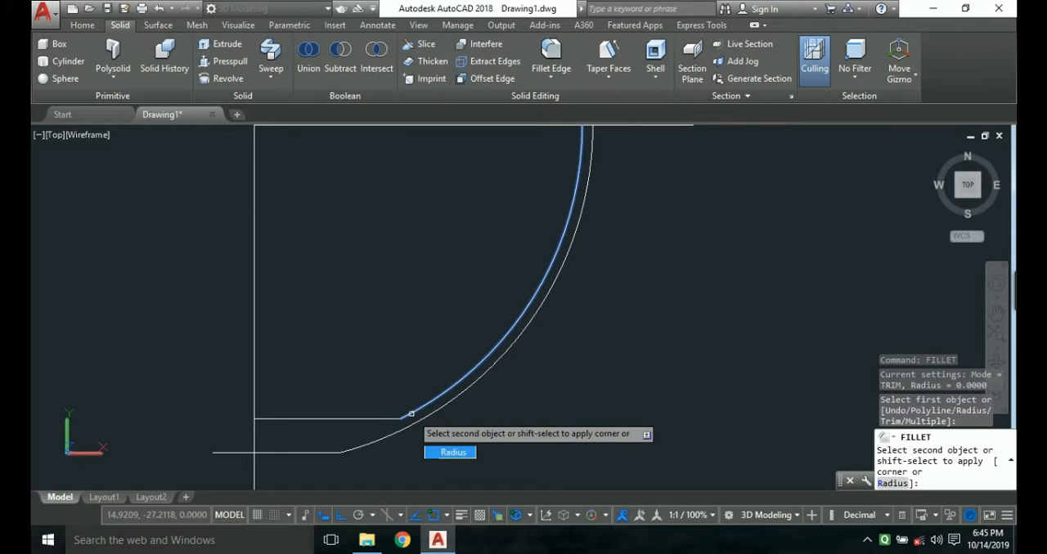
text(R)
key(Return)
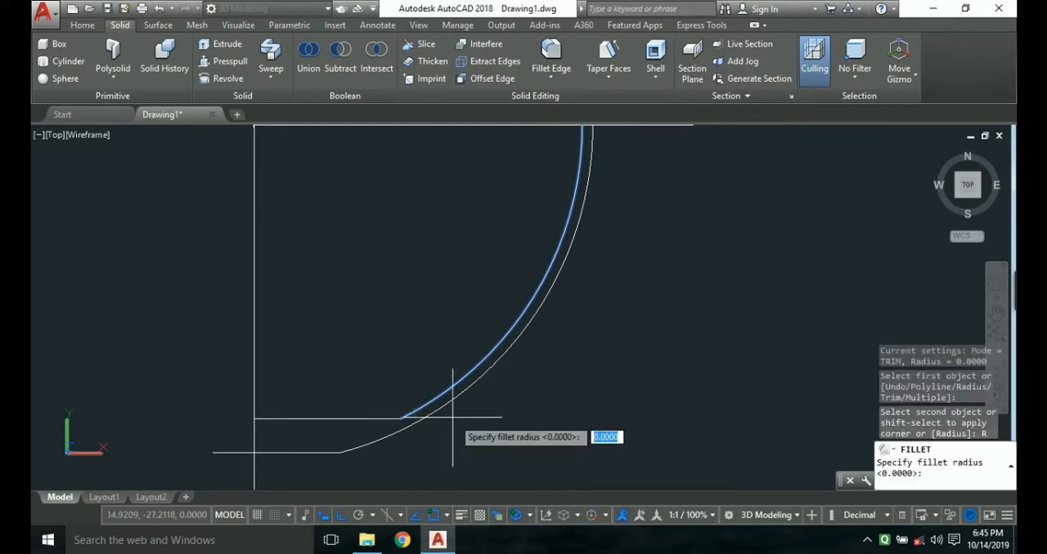
key(Return)
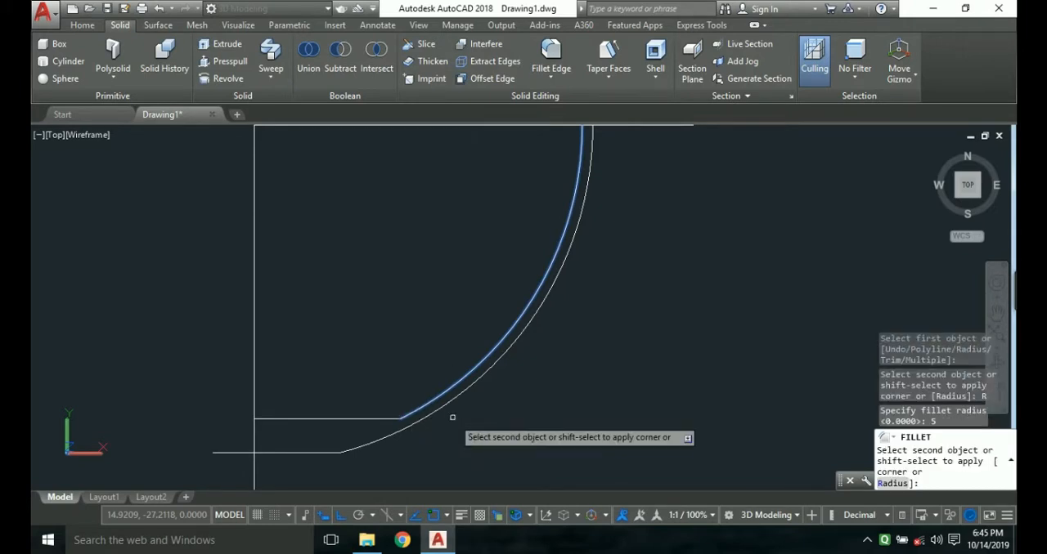
click(368, 418)
scroll(389, 442, up, 5)
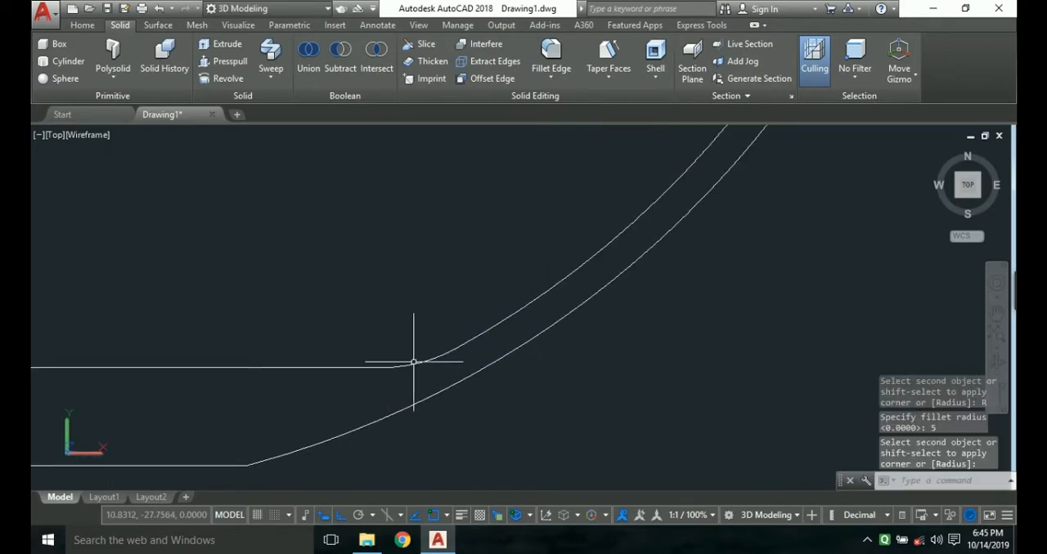
key(Escape)
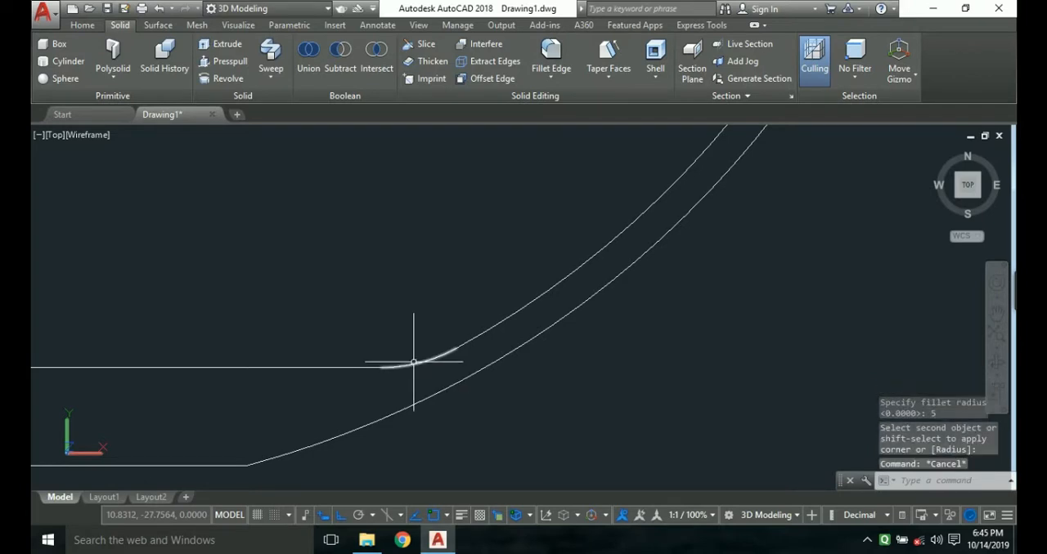
Join the upper horizontal line, the fillet arc and the inner arc into one polyline.
click(378, 368)
click(415, 360)
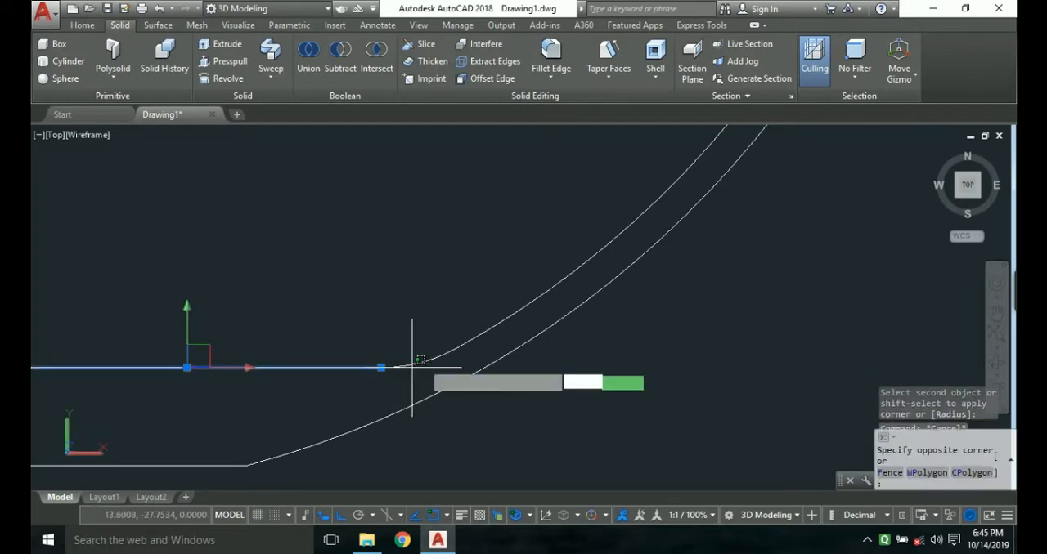
click(424, 357)
click(436, 350)
click(446, 353)
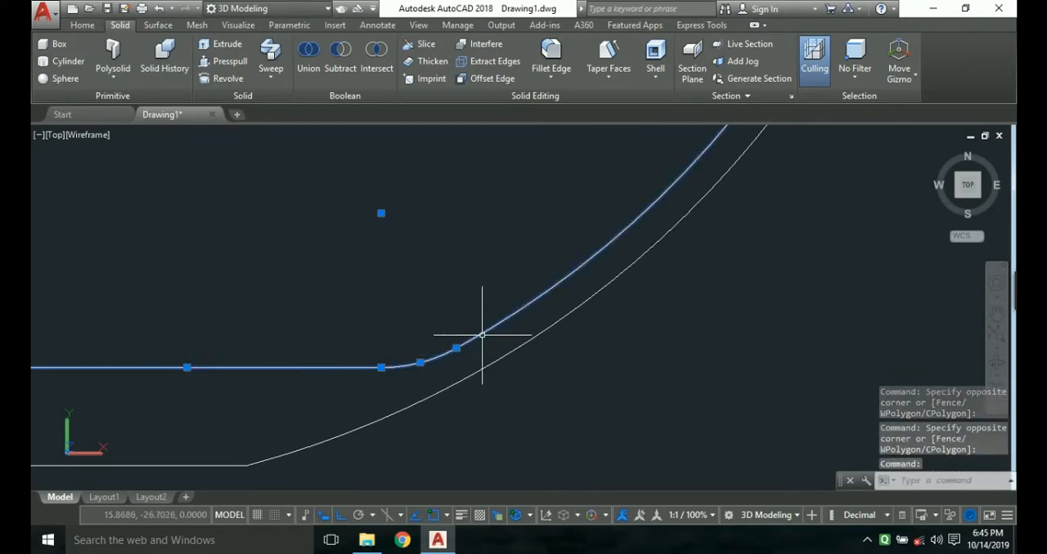
text(j)
key(Return)
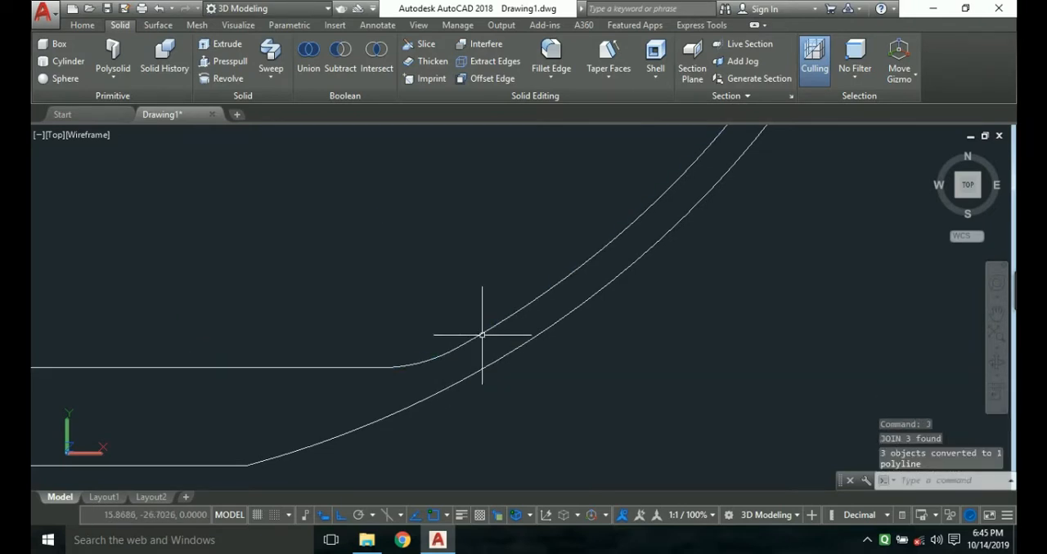
Draw a 2-unit line down from the outer arc's lower end, followed by a 1-unit line to the right.
scroll(484, 335, down, 2)
middle_drag(441, 410, 472, 392)
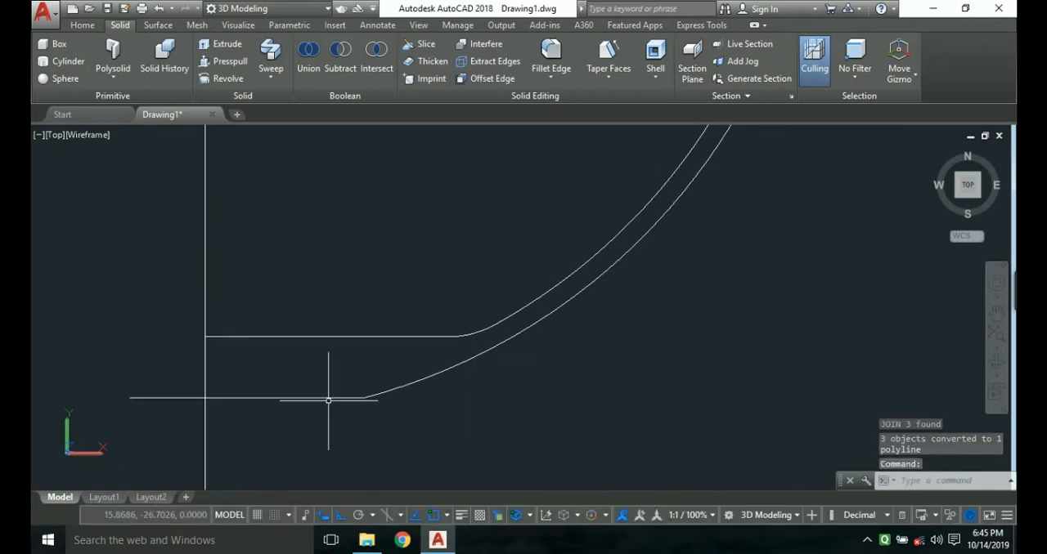
text(l)
key(Return)
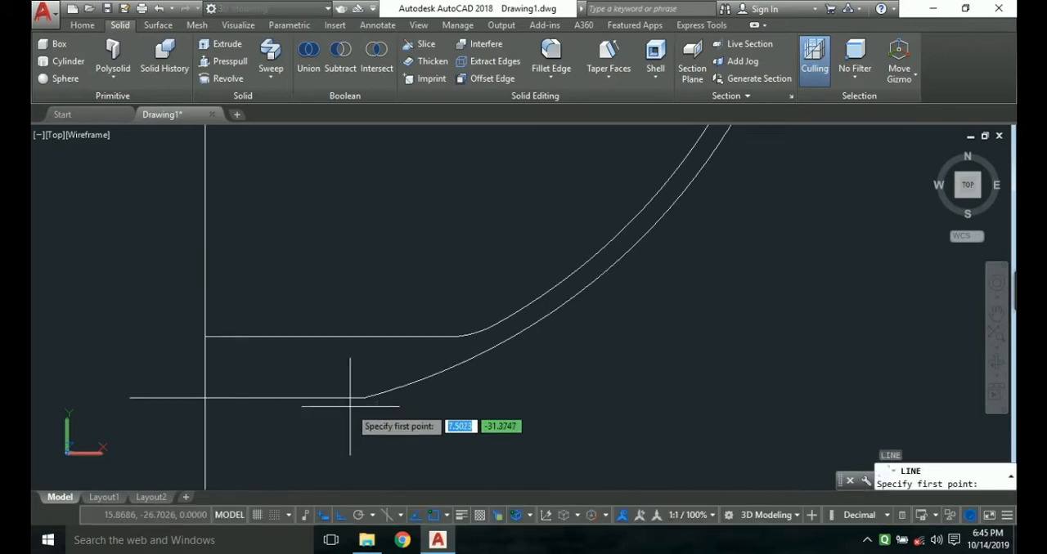
scroll(325, 421, down, 1)
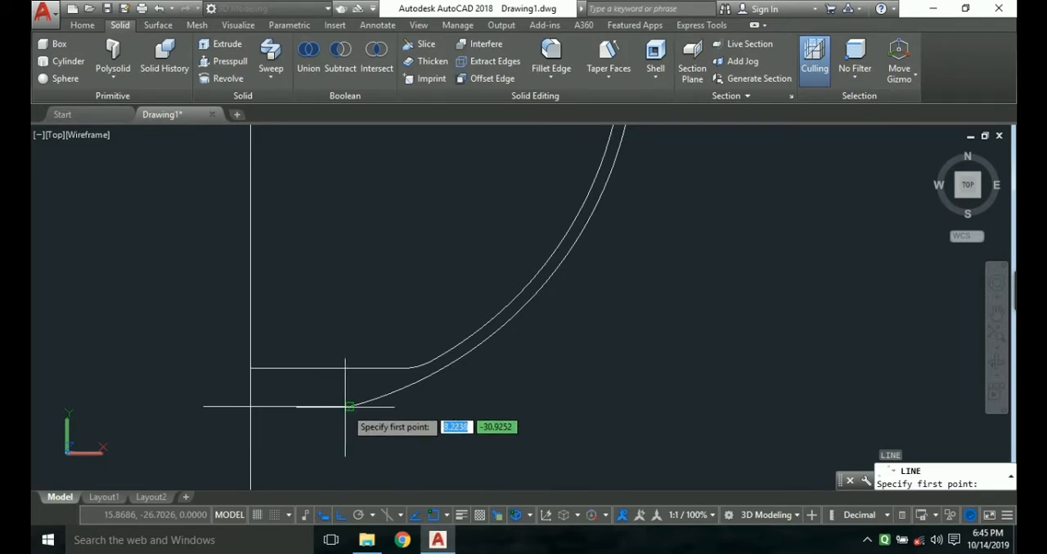
click(351, 407)
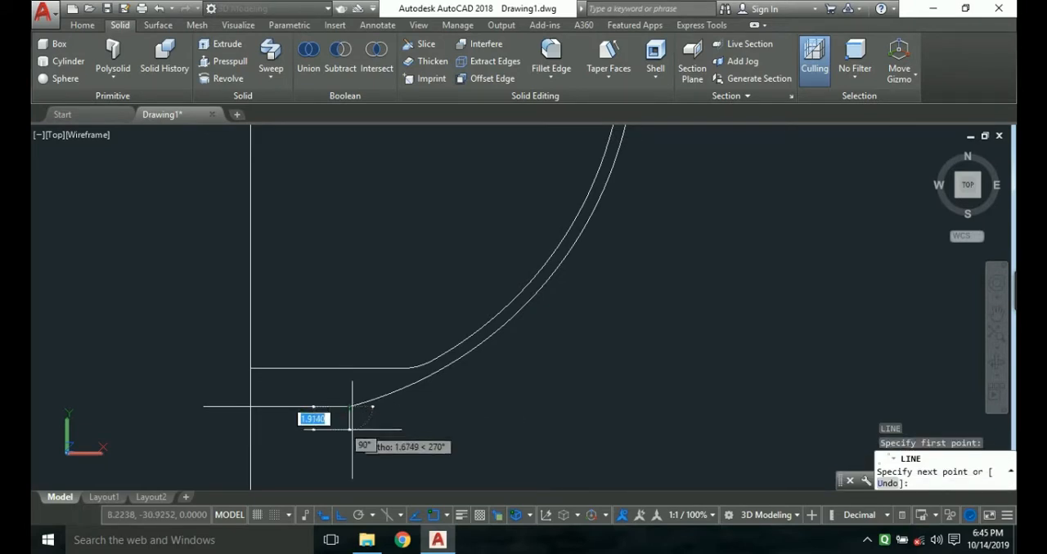
text(2)
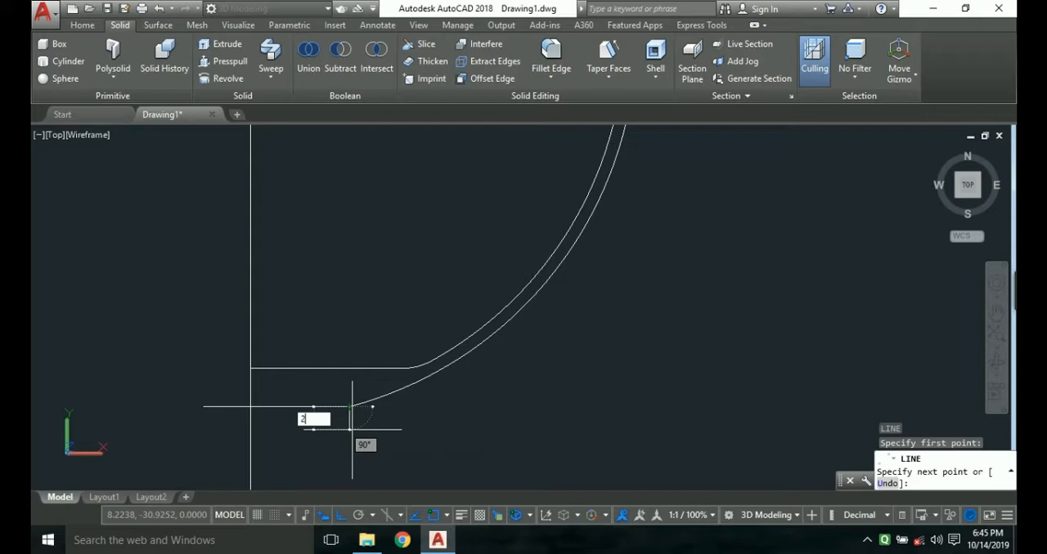
key(Return)
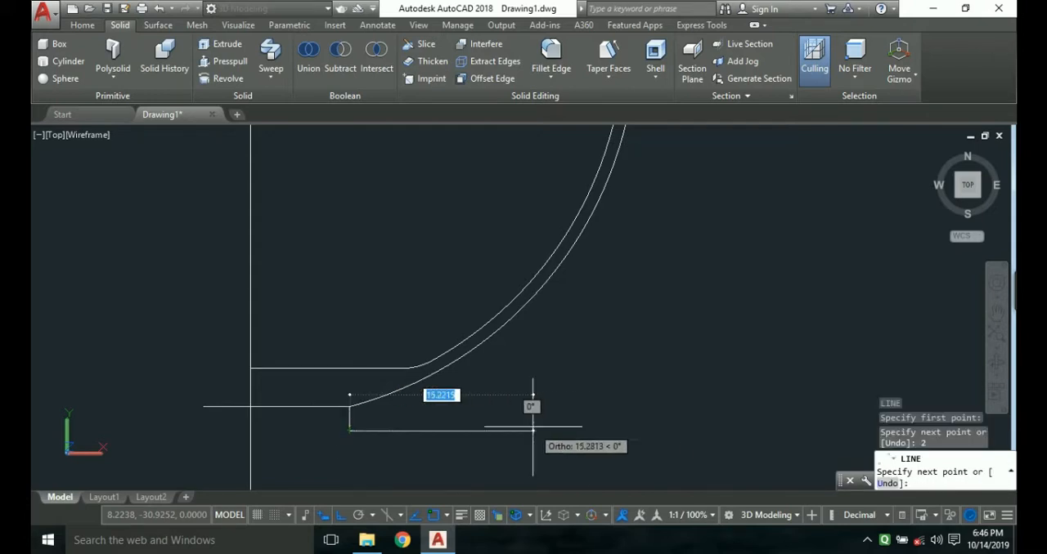
text(1)
key(Return)
key(Escape)
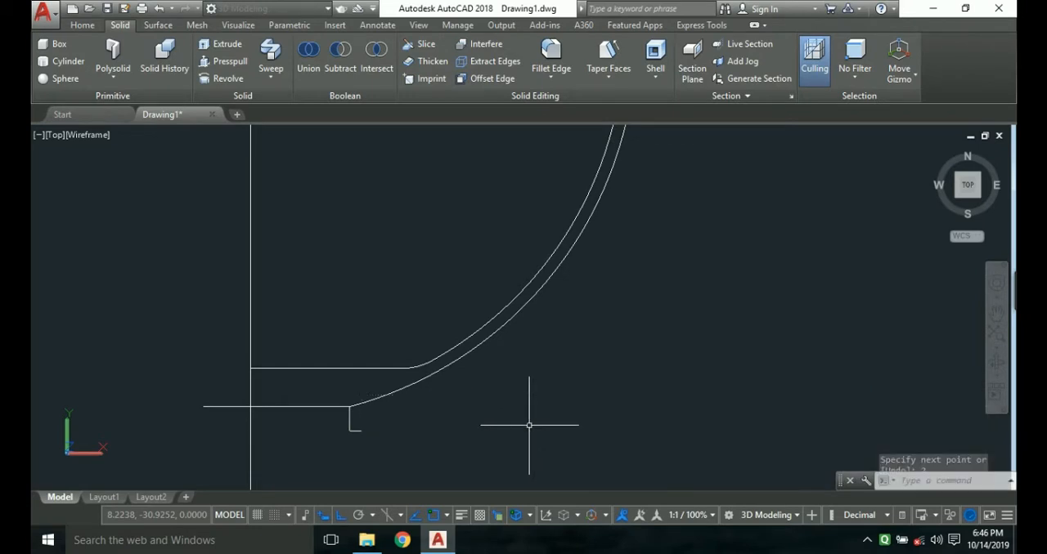
Stretch the right end of the short horizontal foot line 2 units further to the right.
click(355, 431)
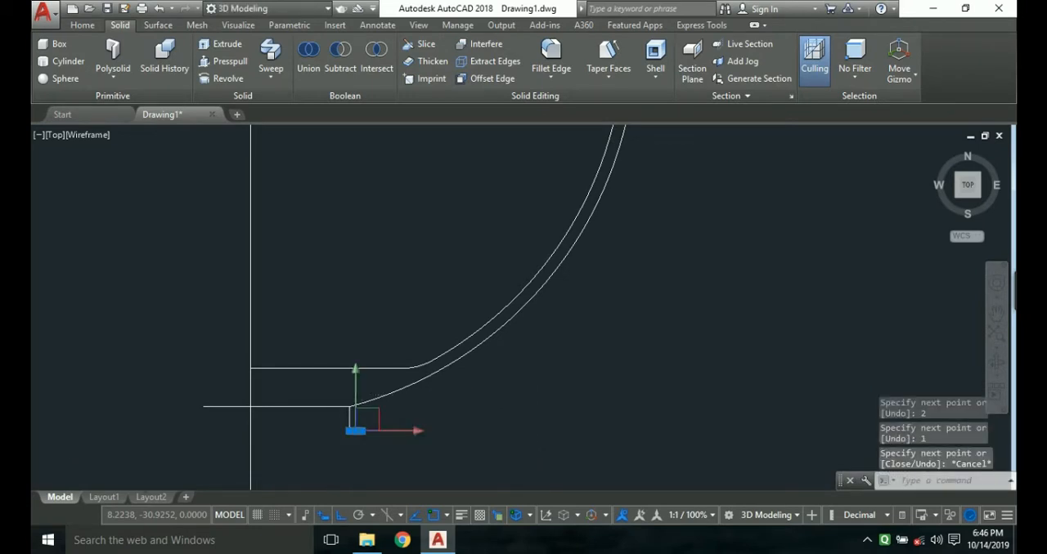
right_click(359, 432)
key(Escape)
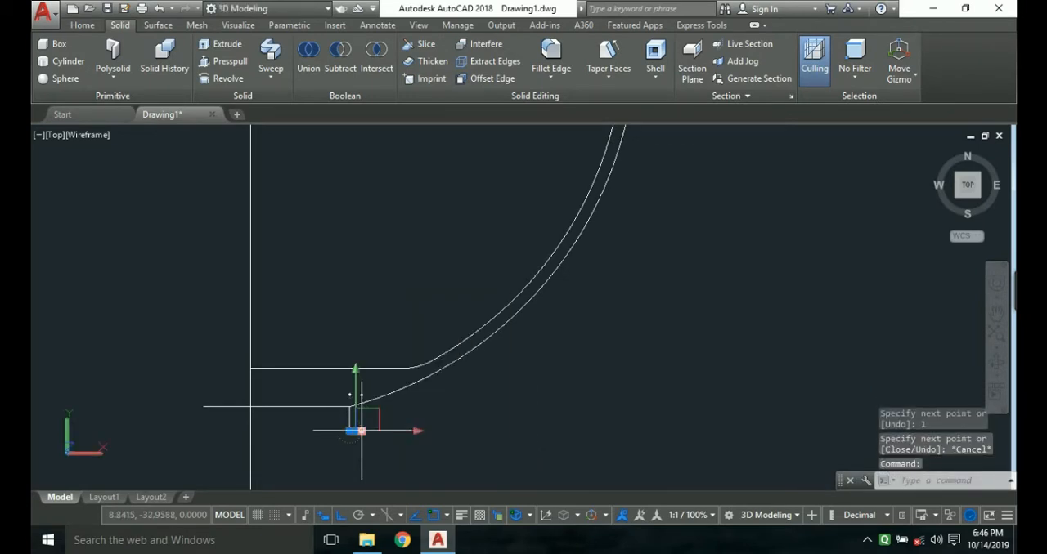
click(361, 431)
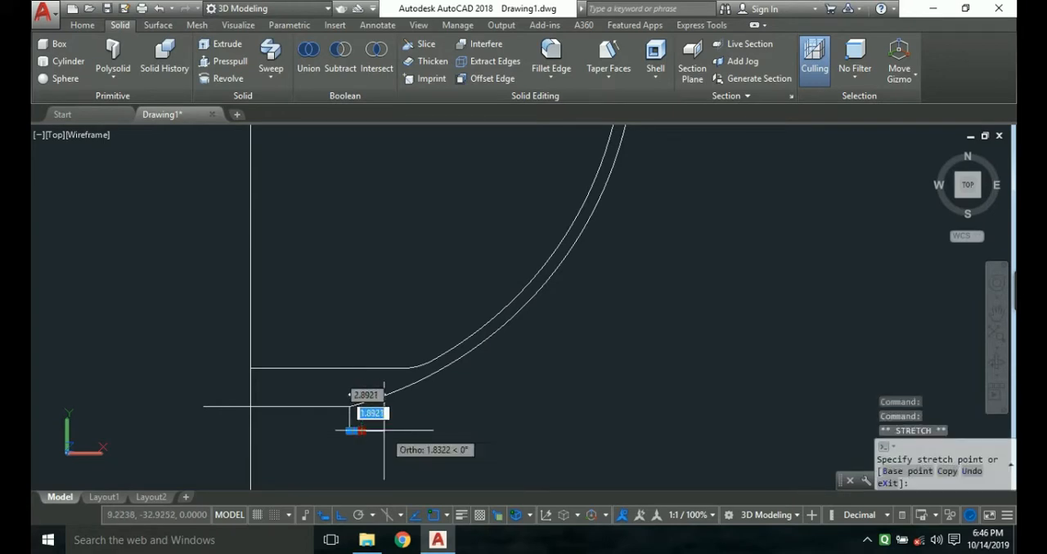
text(2)
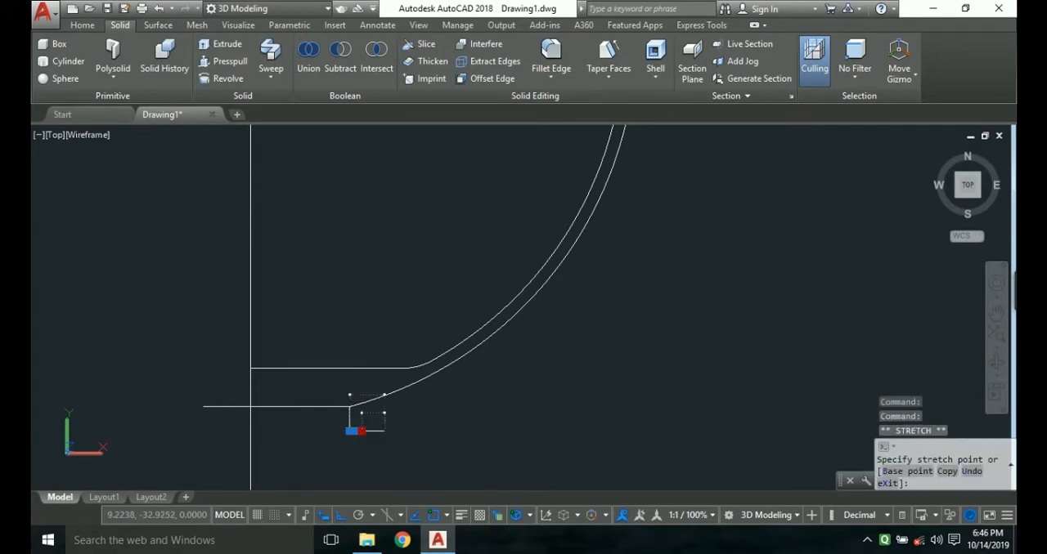
key(Return)
key(Escape)
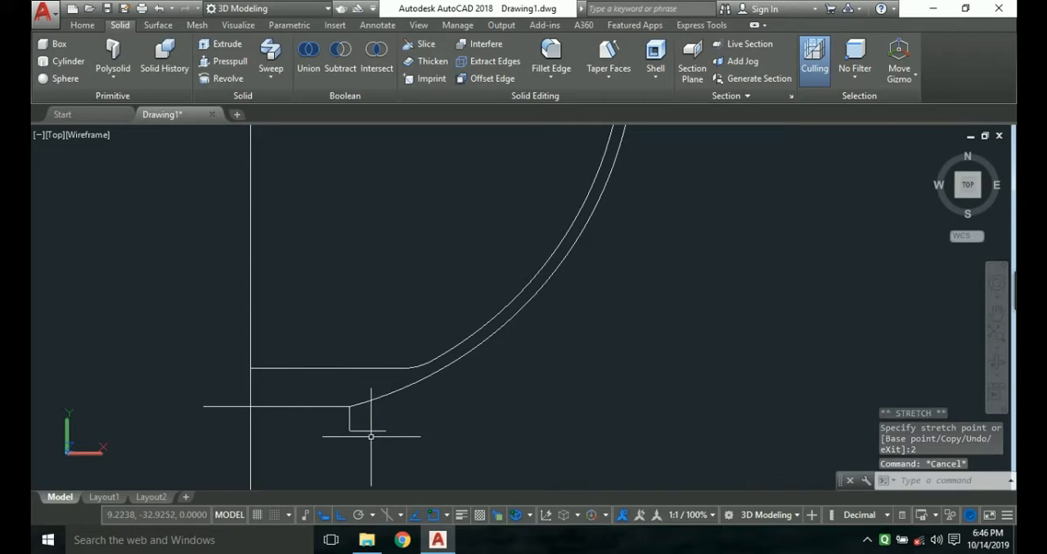
Erase the short horizontal foot line and redraw it 2 units long to the right from the vertical foot line's lower end.
click(372, 430)
key(Delete)
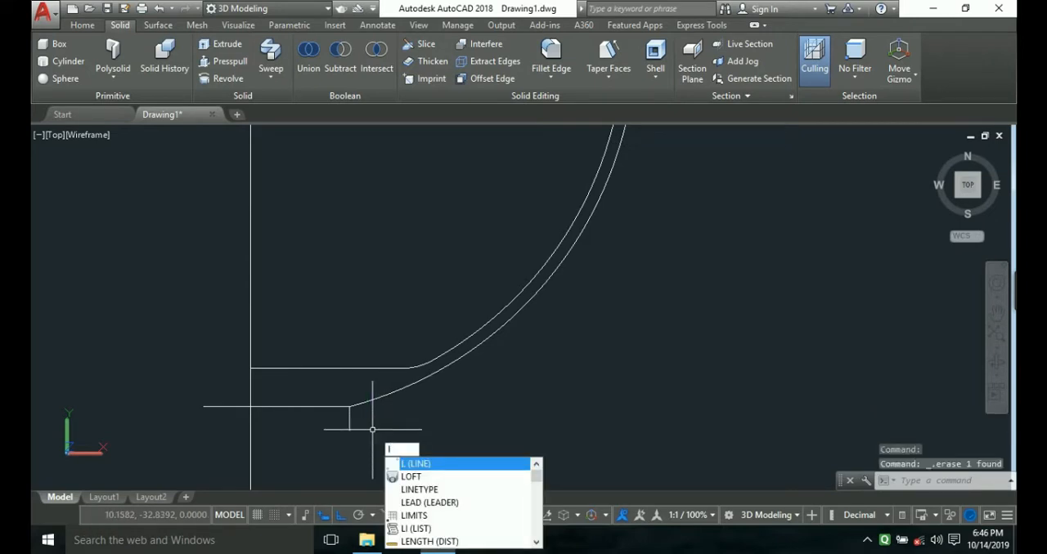
key(Return)
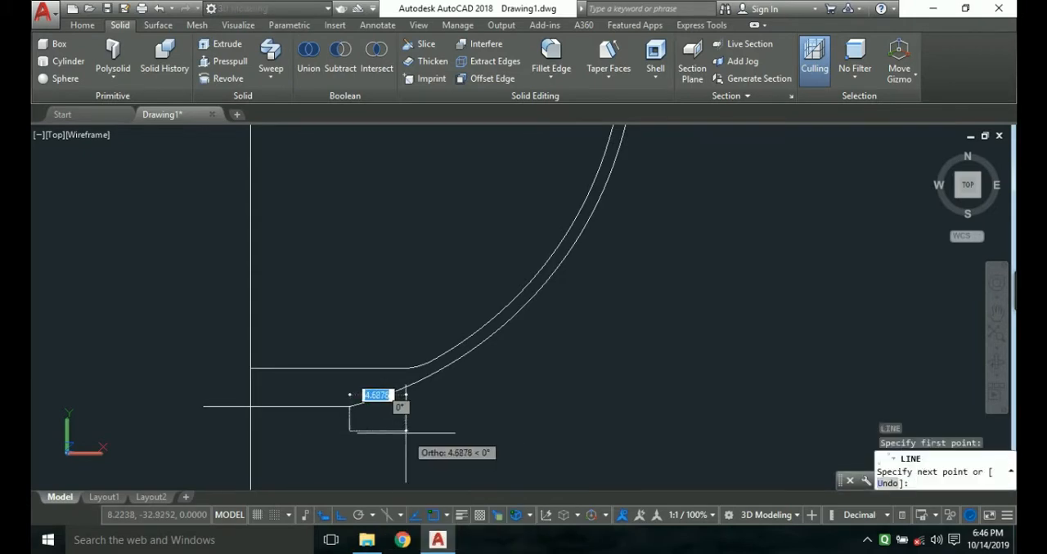
text(2)
key(Return)
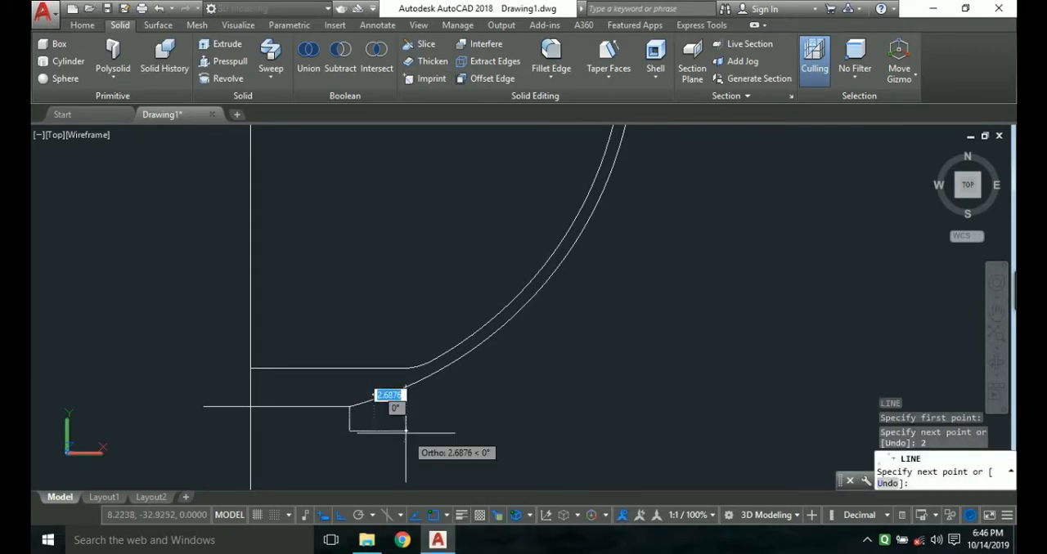
key(Escape)
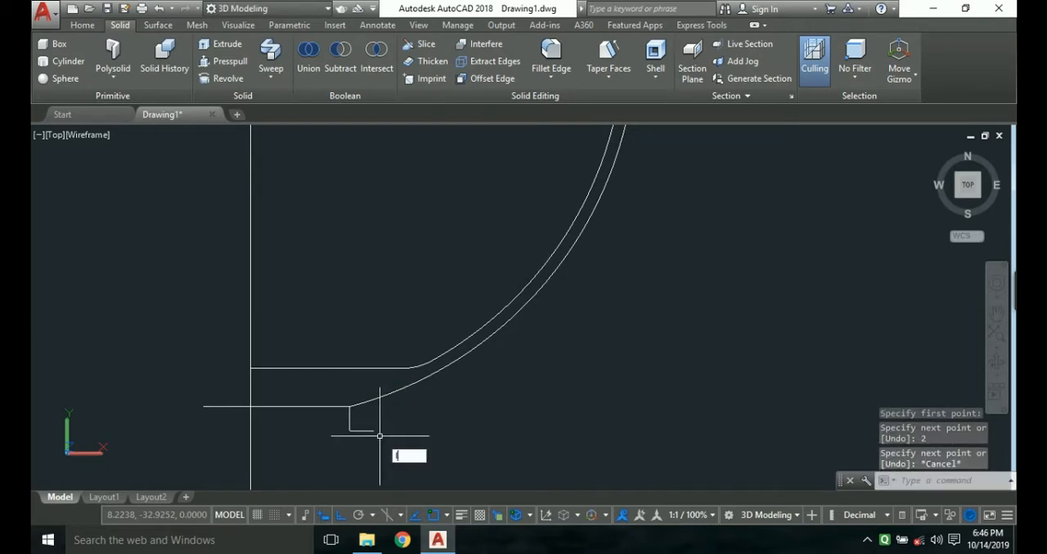
Draw a diagonal line from the outer arc's lower end to the right end of the short horizontal foot line.
key(Return)
click(351, 404)
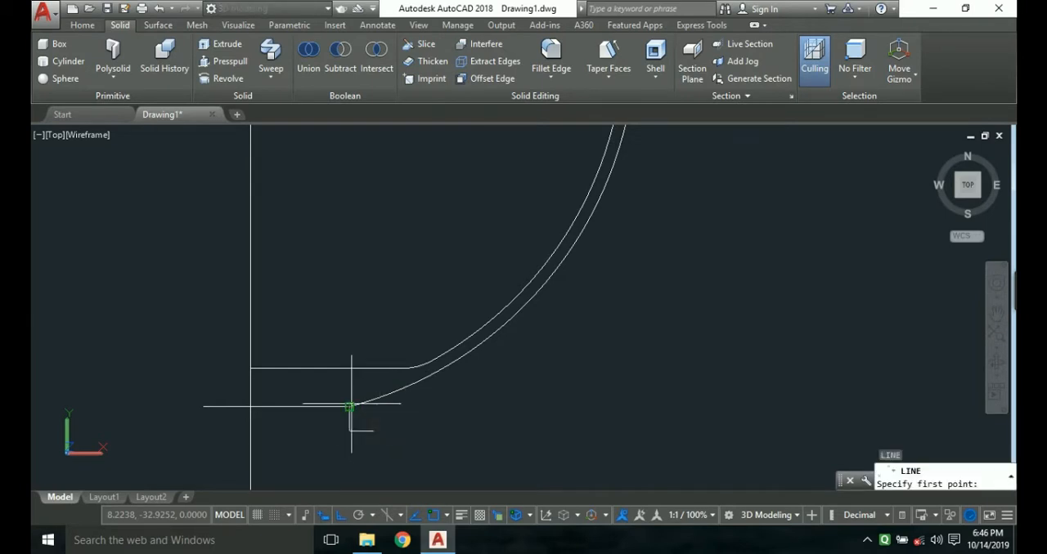
click(350, 405)
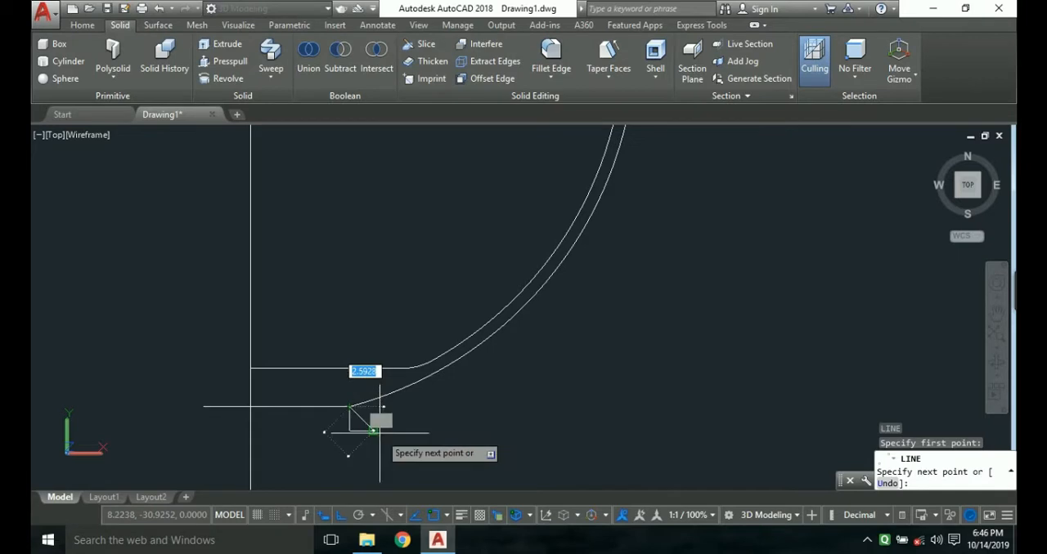
click(378, 431)
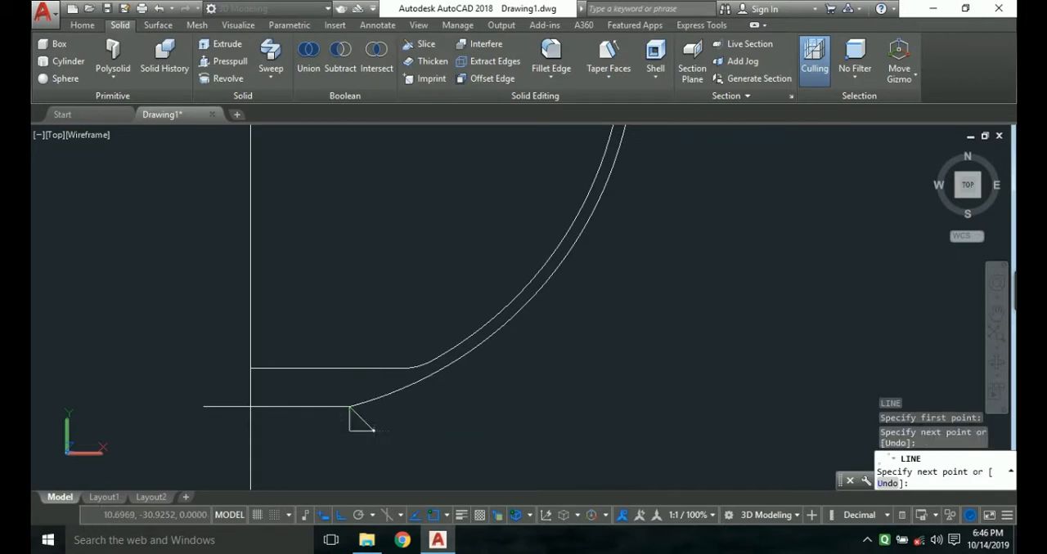
key(Escape)
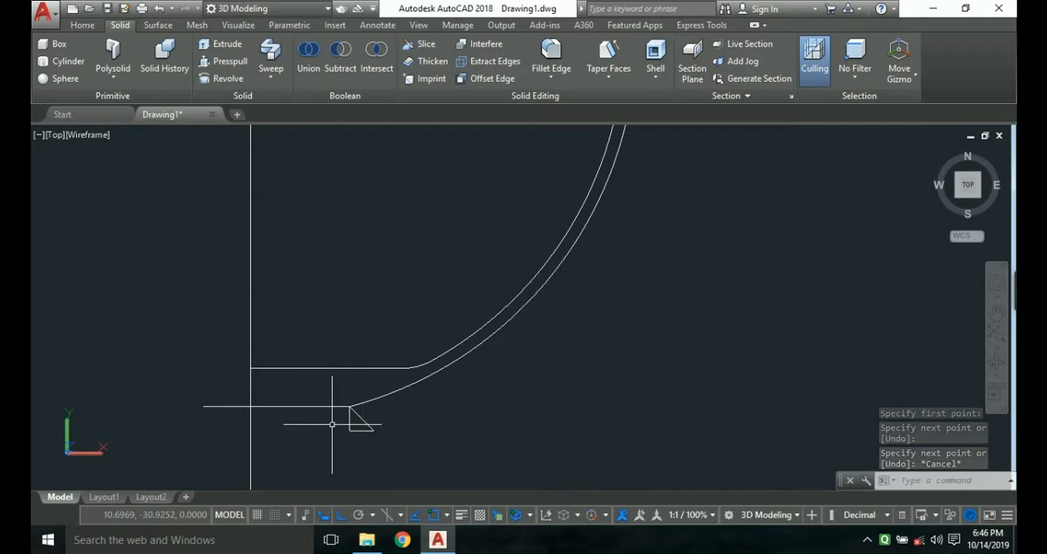
Draw a slanted line from the short foot line's midpoint up and left past the lower horizontal line, with Ortho off.
key(Return)
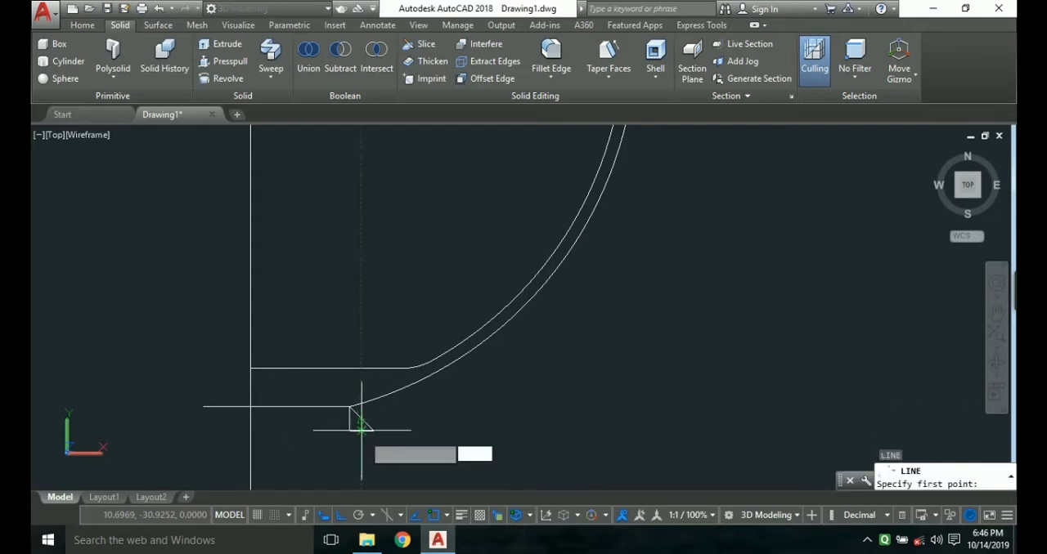
click(361, 405)
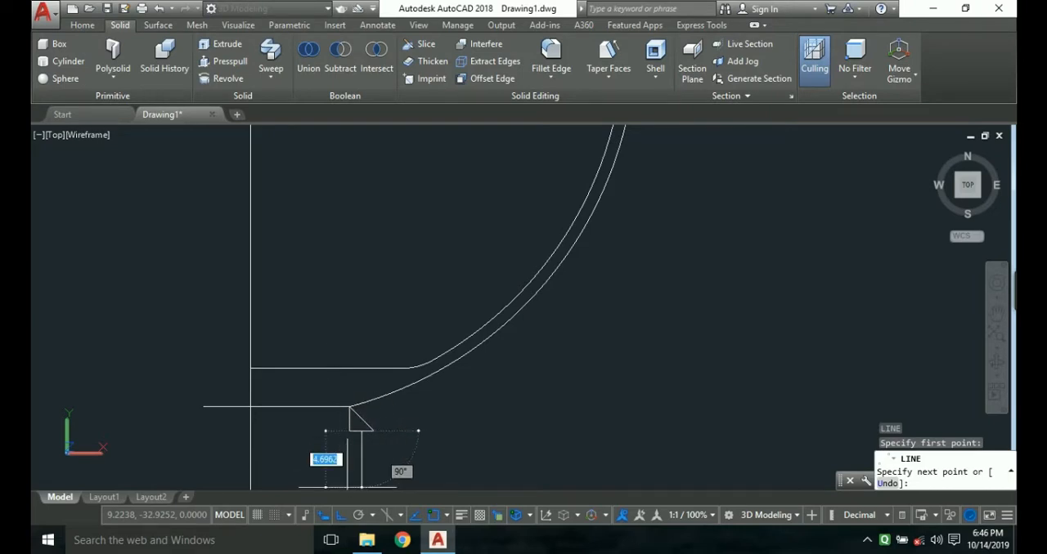
key(F8)
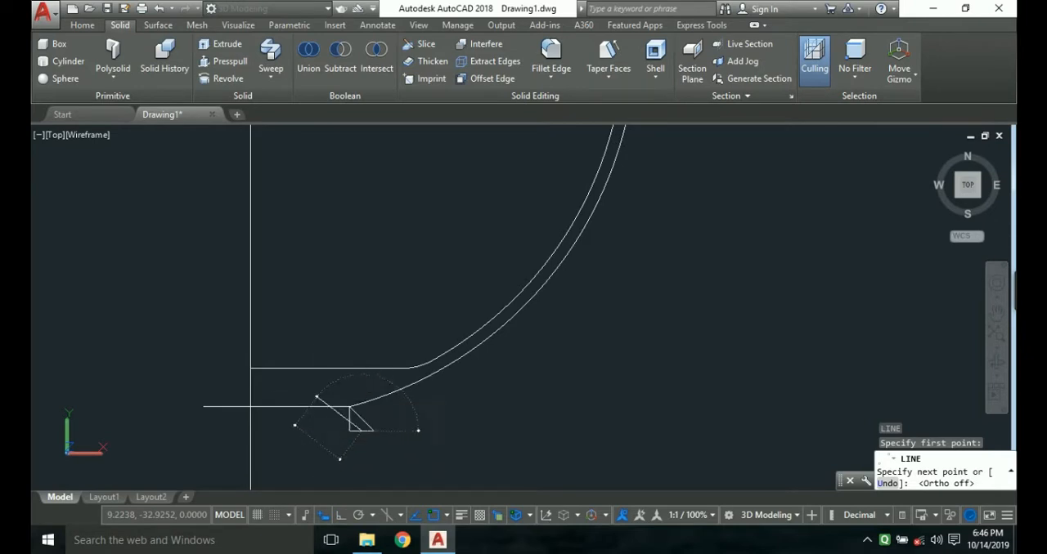
key(Escape)
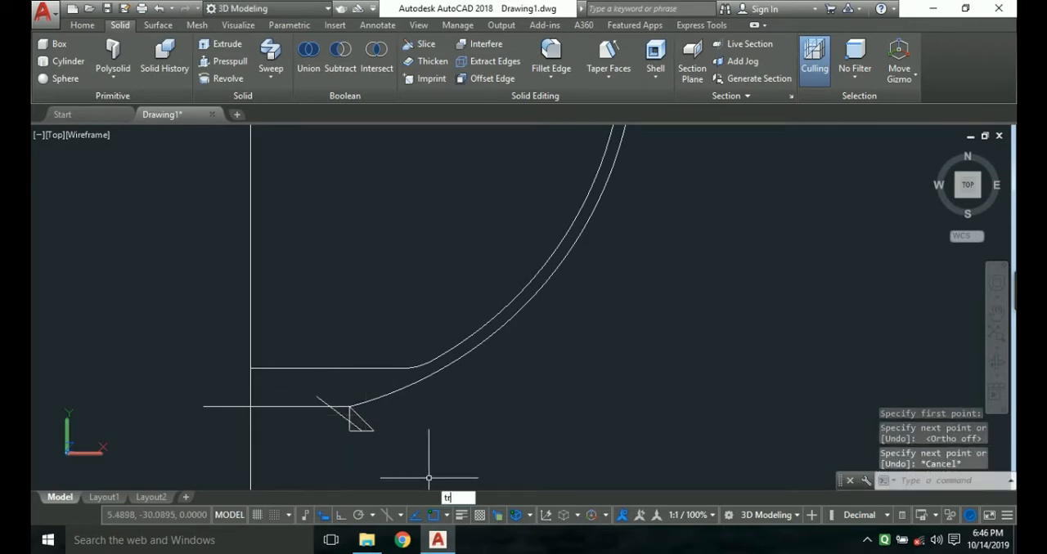
Trim the slanted foot line's overhang above the lower horizontal line and erase the vertical foot line.
text(tr)
key(Return)
key(Return)
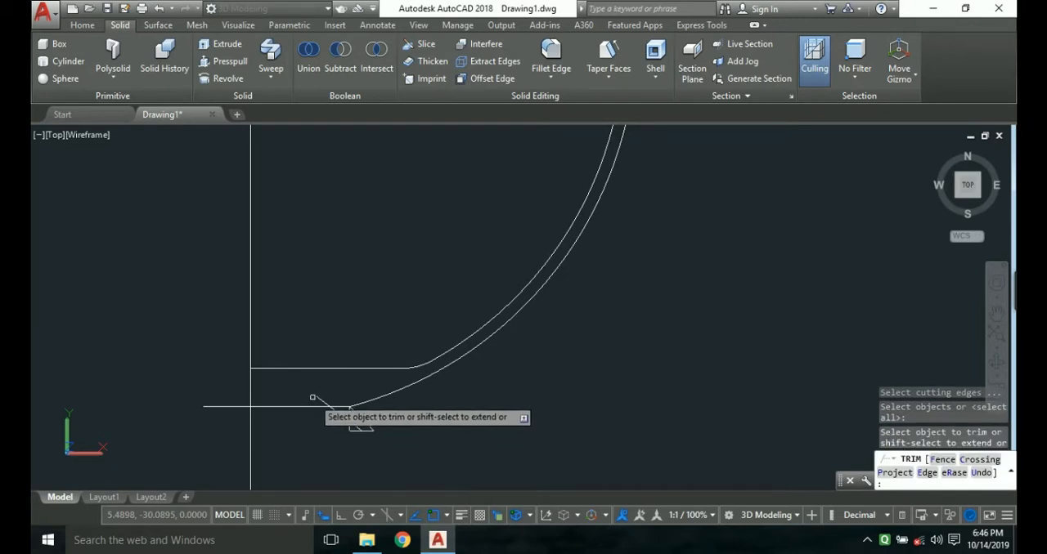
click(328, 405)
scroll(352, 420, up, 3)
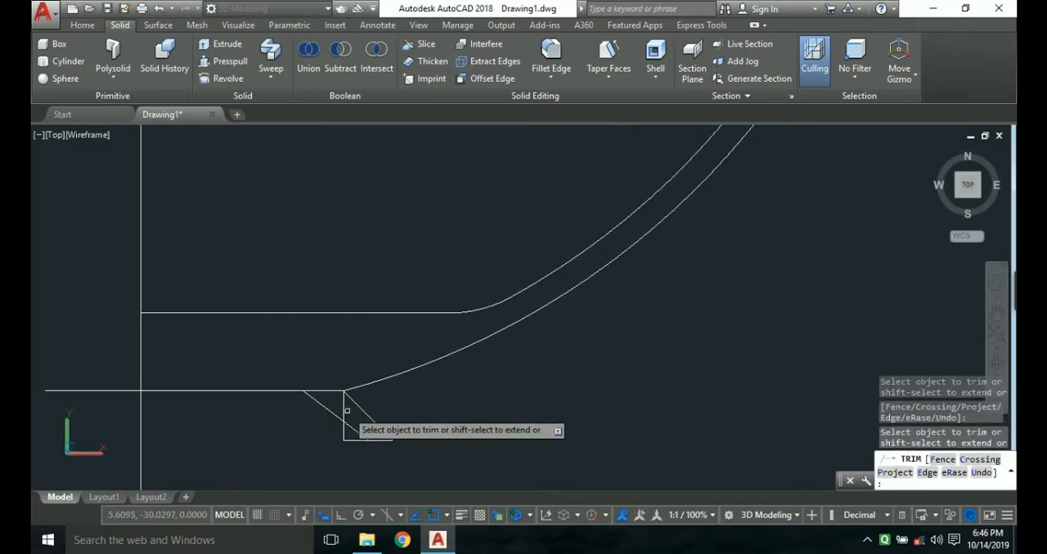
key(Escape)
click(343, 406)
key(Delete)
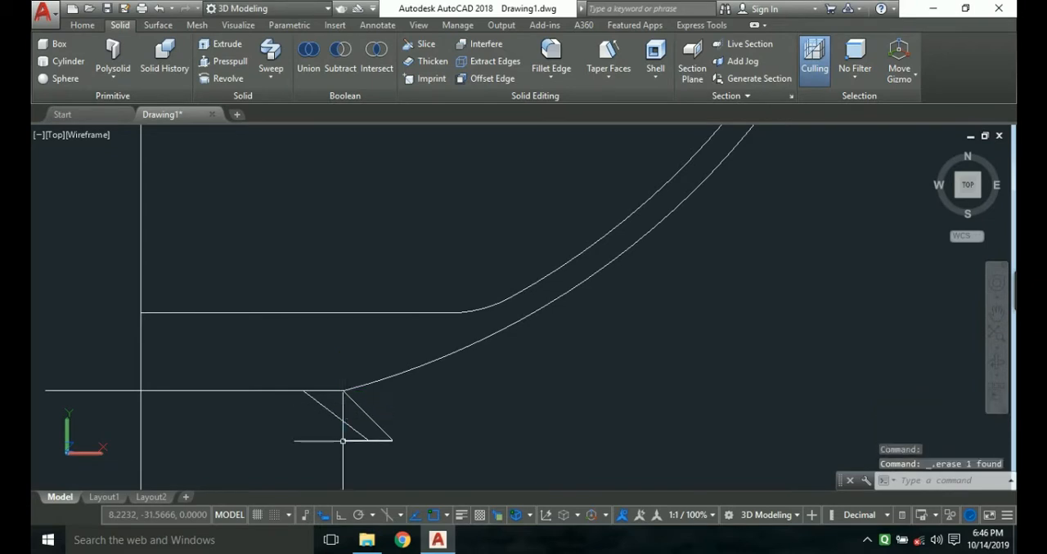
Trim the part of the short foot line that extends left of the inner slanted line.
key(Return)
key(Return)
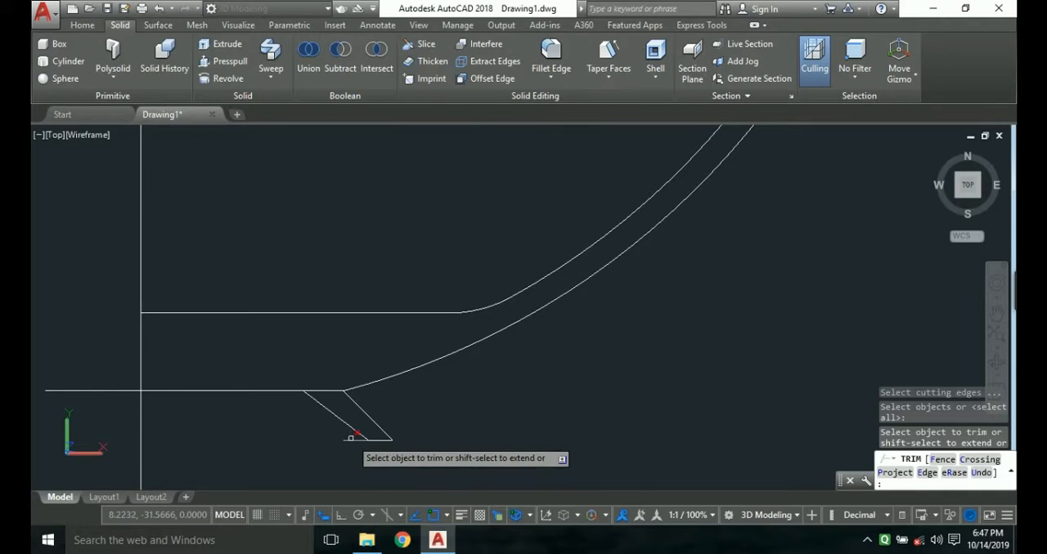
click(350, 438)
key(Escape)
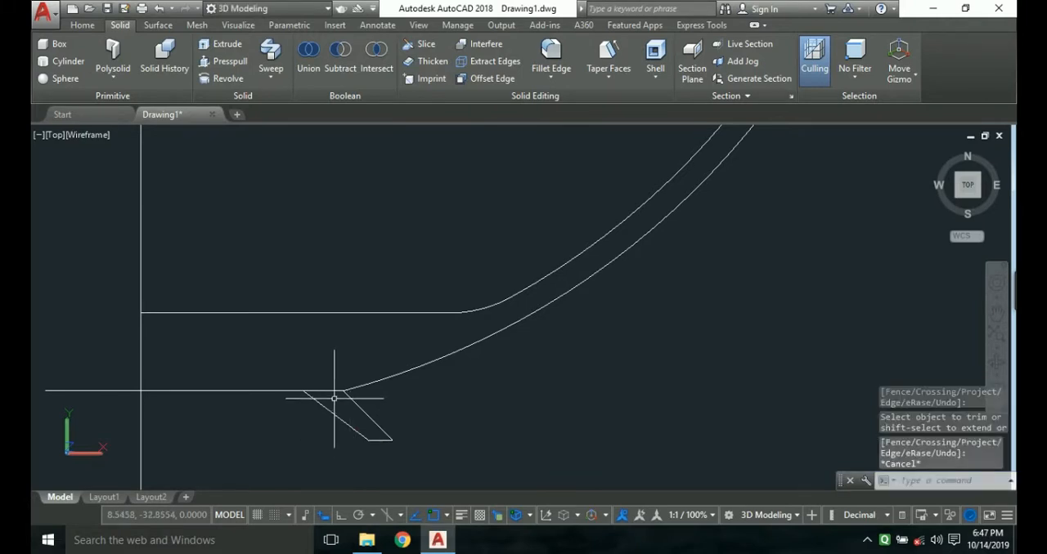
Trim the segment of the lower horizontal line between the two slanted foot lines.
text(tr)
key(Return)
key(Return)
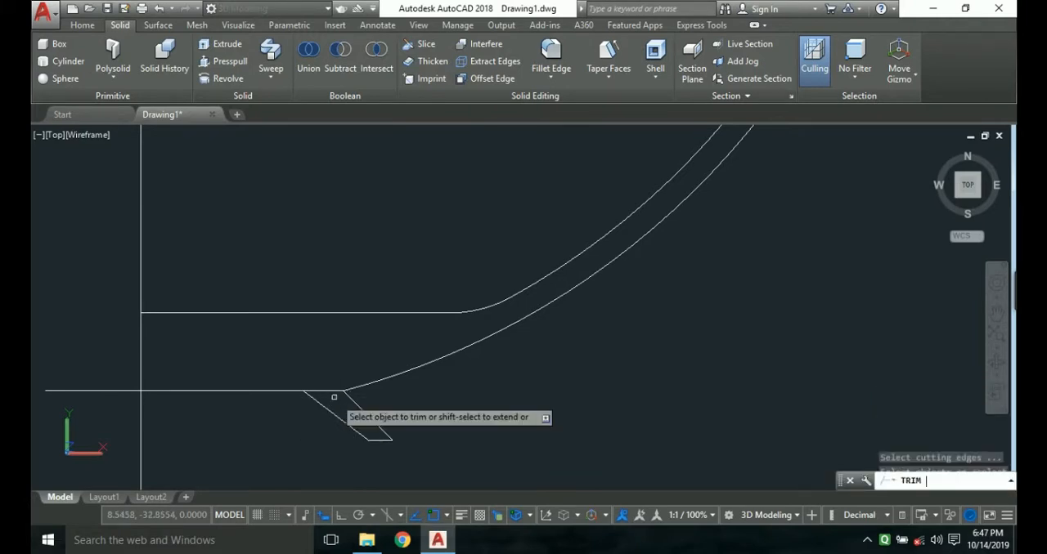
click(333, 390)
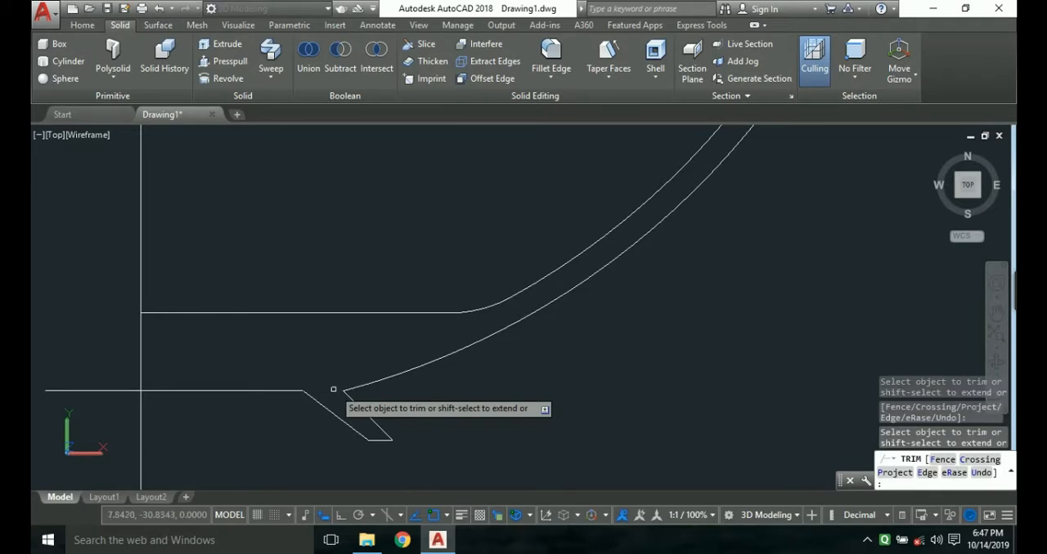
key(Return)
Trim the end of the lower horizontal line that extends left of the vertical axis line.
scroll(320, 429, down, 2)
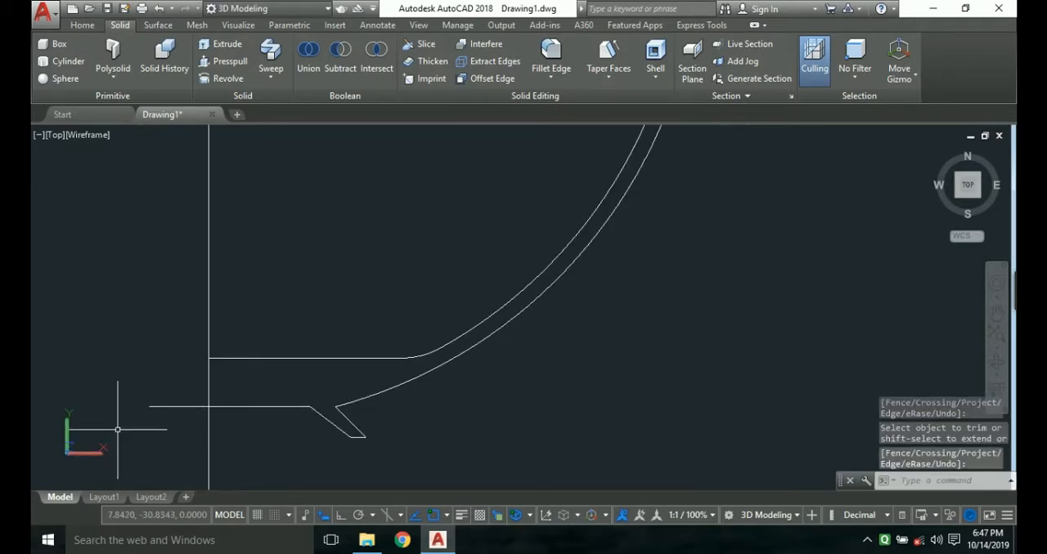
text(tr)
key(Return)
key(Return)
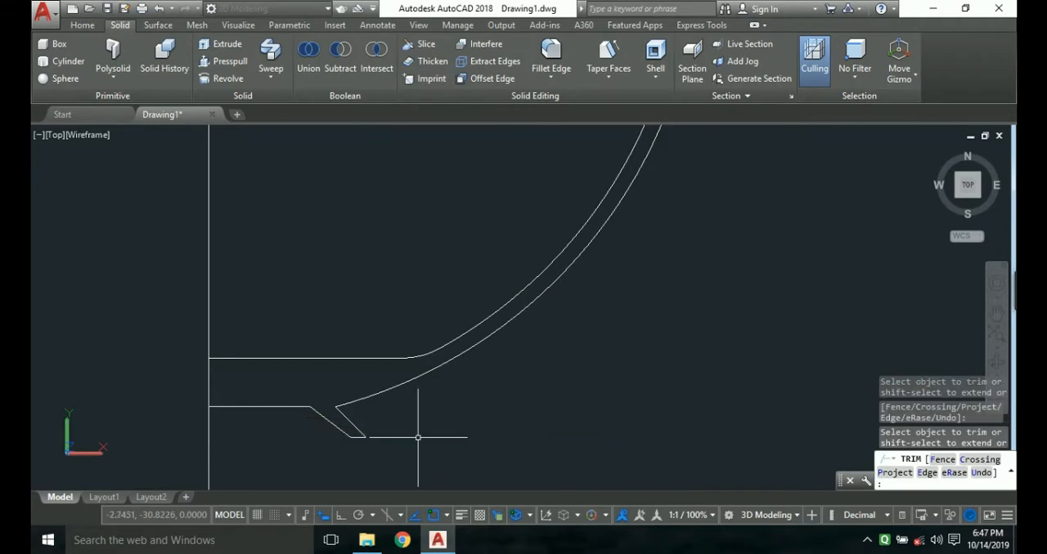
key(Escape)
Erase the horizontal construction line running from the origin across the vessel wall.
scroll(420, 429, down, 4)
scroll(451, 414, down, 2)
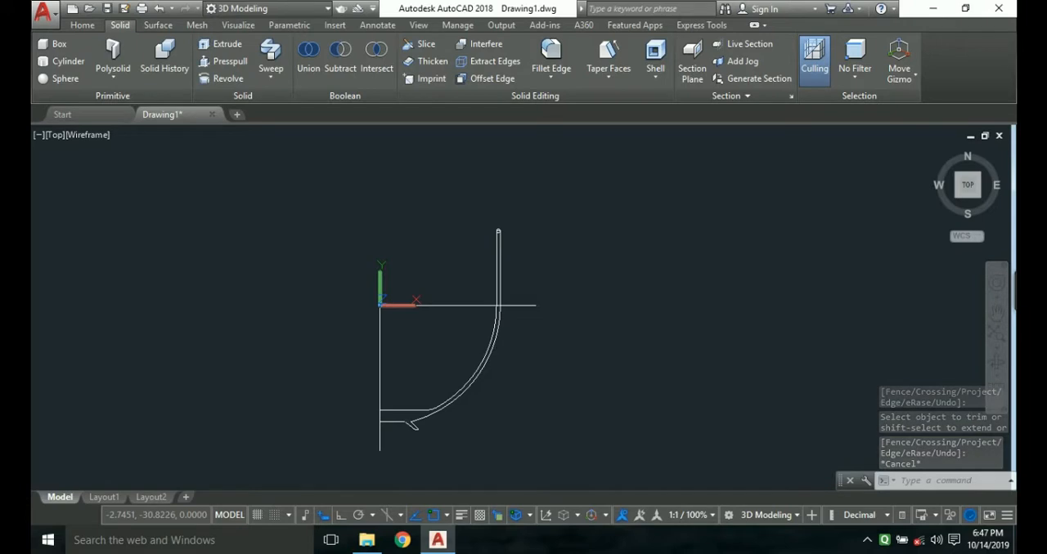
click(523, 306)
key(Delete)
Join the inner vertical wall line and the inner arc polyline into one polyline.
scroll(482, 302, up, 2)
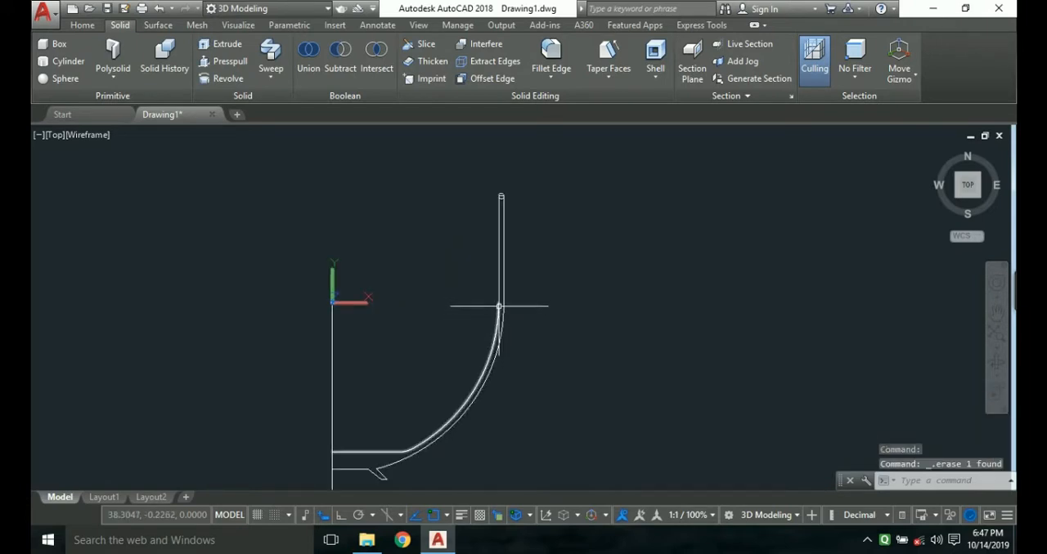
click(499, 291)
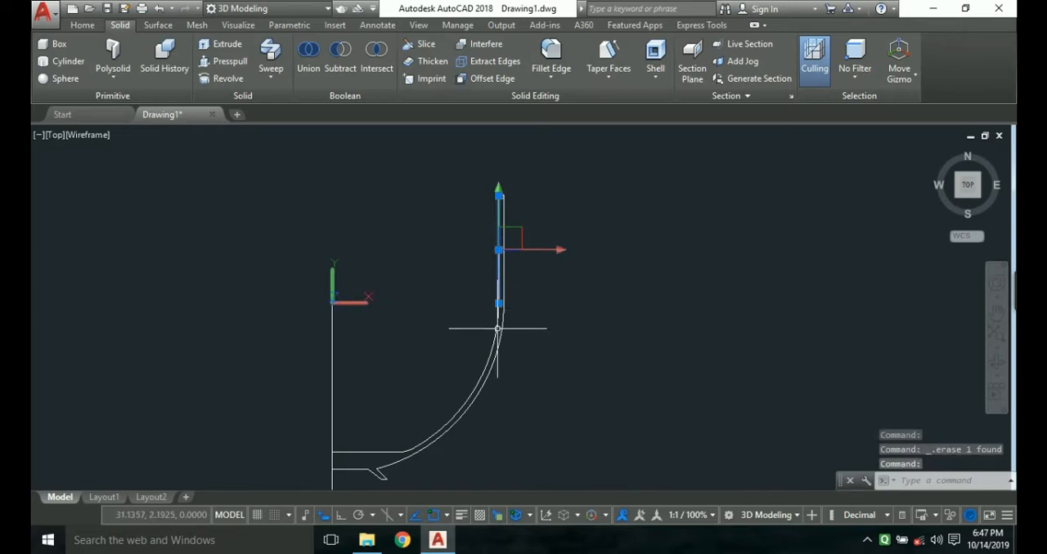
click(497, 329)
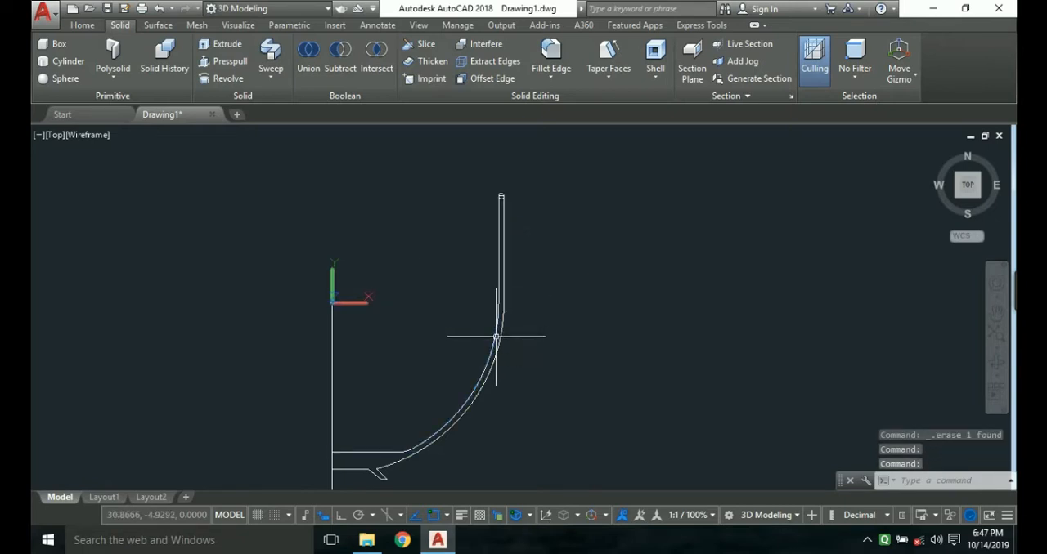
text(j)
key(Return)
scroll(508, 130, up, 4)
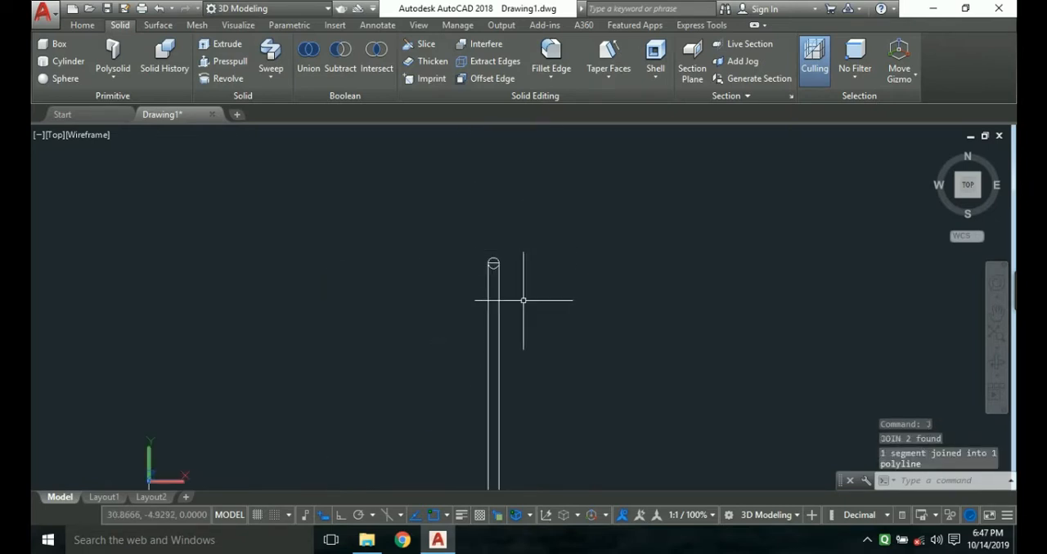
middle_drag(523, 298, 478, 316)
scroll(499, 266, up, 3)
scroll(515, 327, up, 3)
text(l)
key(Return)
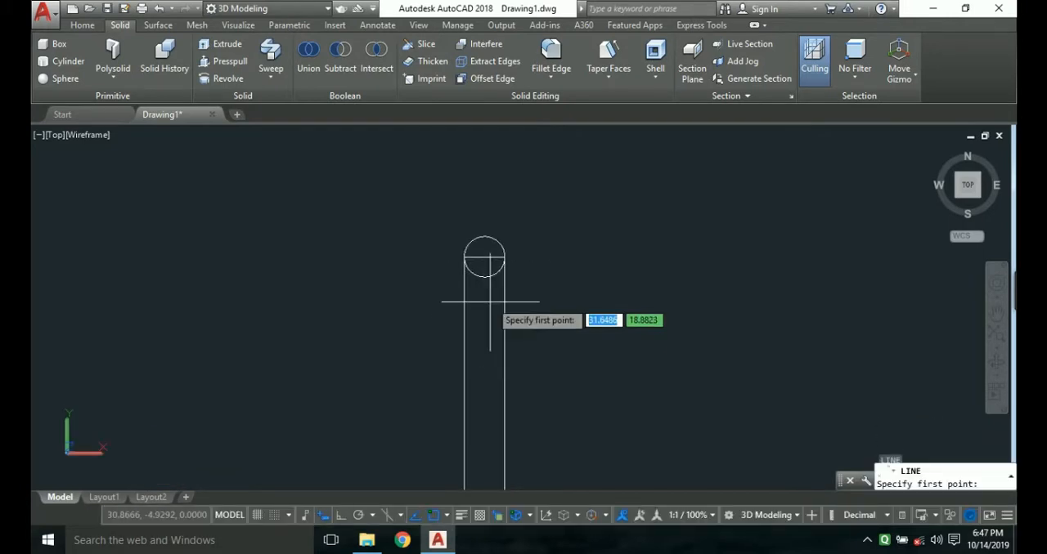
key(Escape)
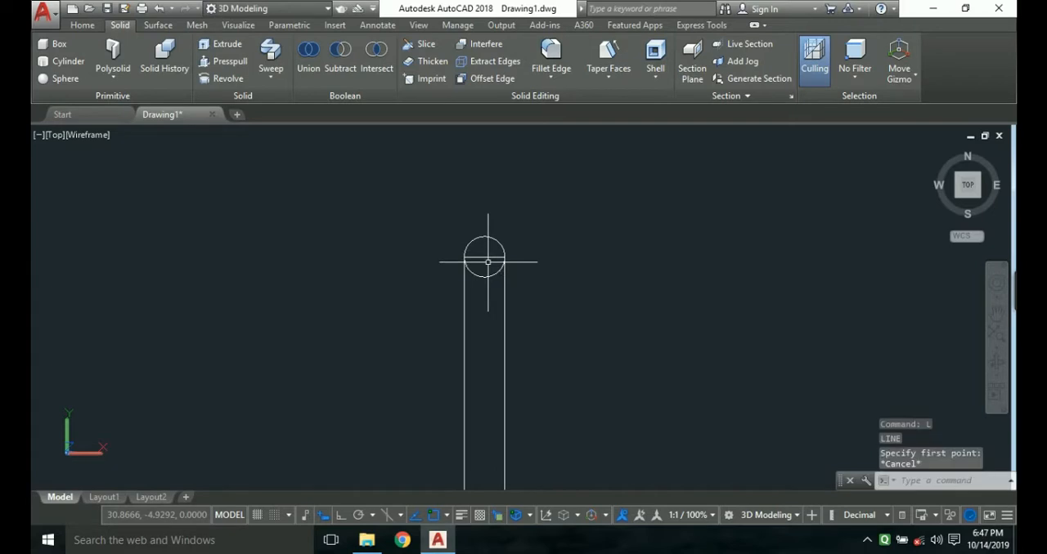
Trim away the lower half of the rim circle and erase the horizontal line closing the top of the wall.
key(Return)
key(Return)
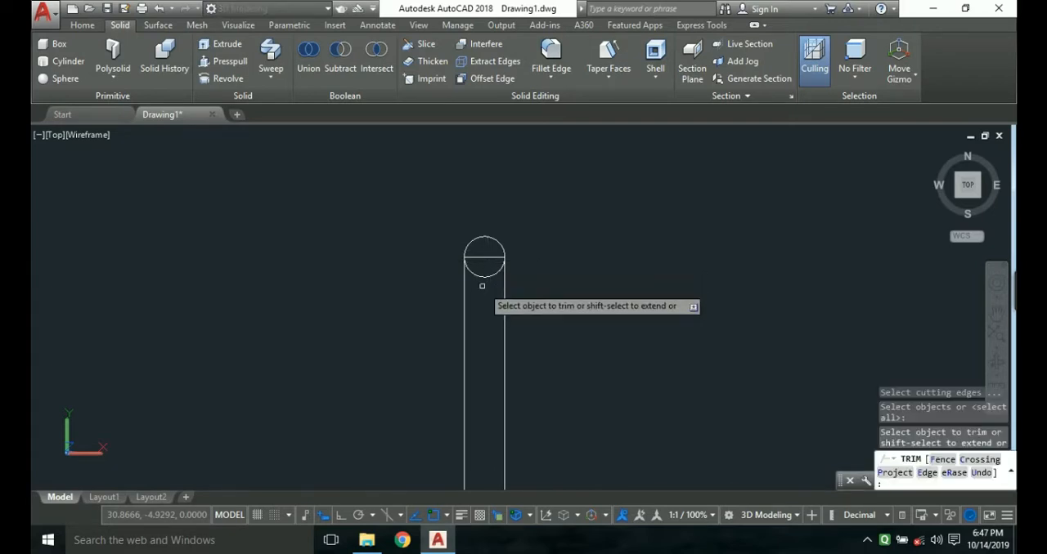
click(485, 277)
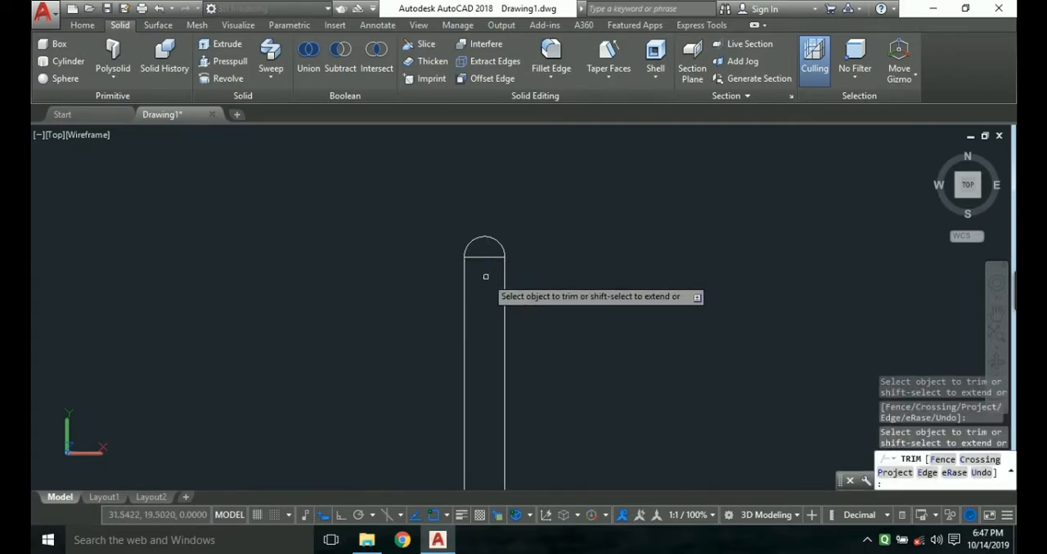
key(Escape)
click(487, 254)
key(Delete)
Draw a circle of about 13.5 radius centred just outside the vertical wall so that it crosses the wall, and select it.
scroll(500, 264, down, 1)
middle_drag(506, 270, 490, 213)
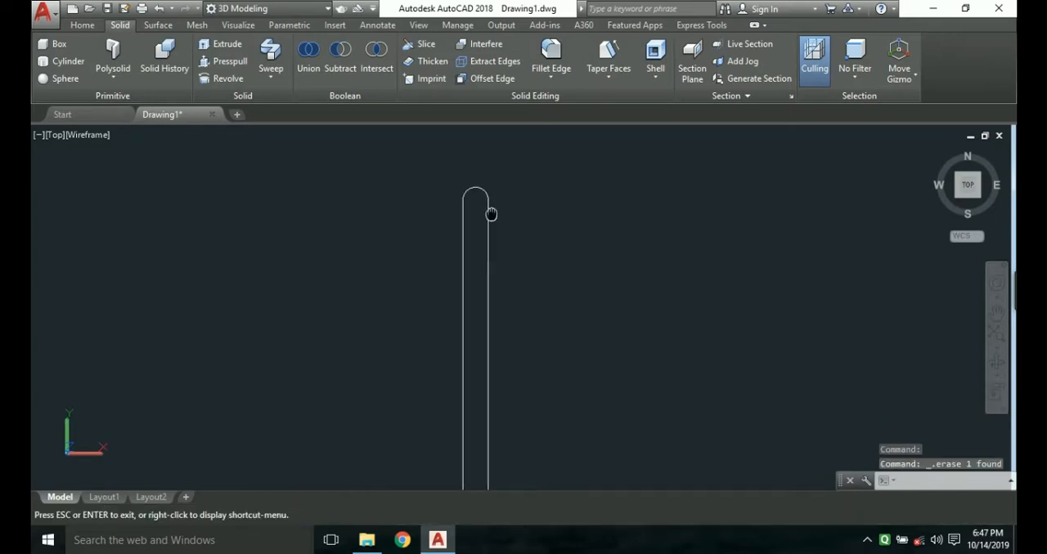
scroll(493, 211, down, 2)
scroll(540, 306, down, 1)
scroll(540, 318, down, 1)
middle_drag(540, 317, 508, 313)
text(c)
key(Return)
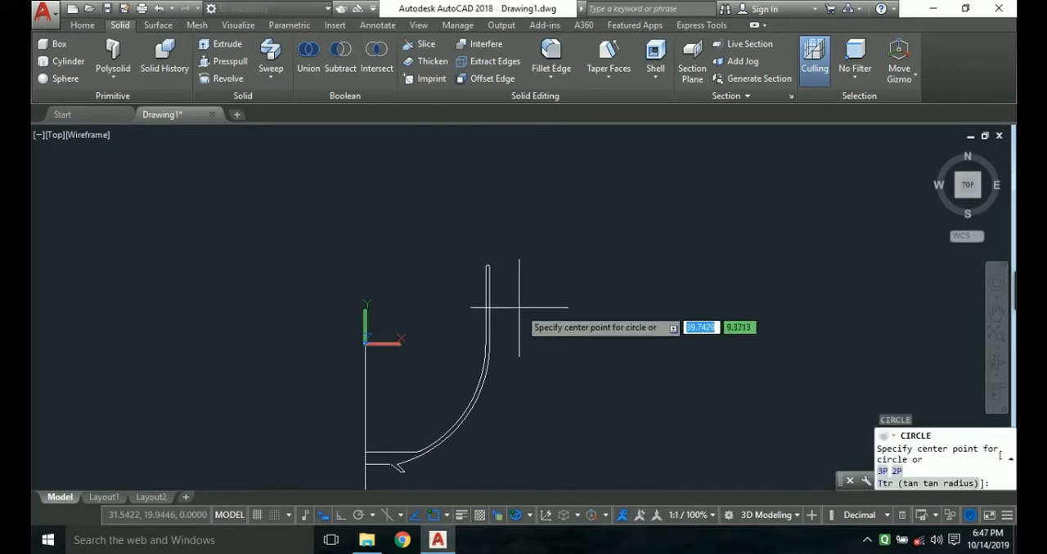
click(528, 312)
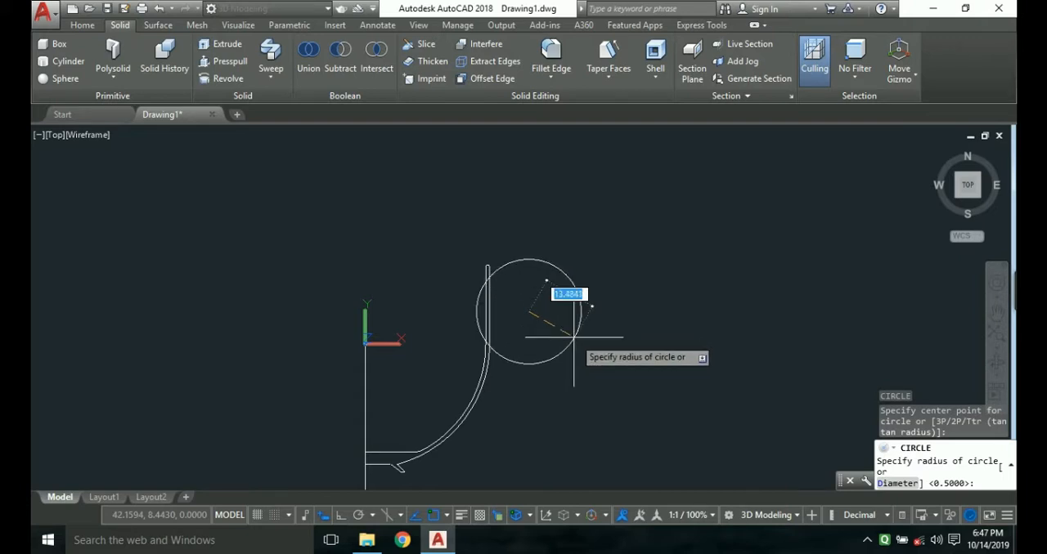
click(576, 339)
click(574, 338)
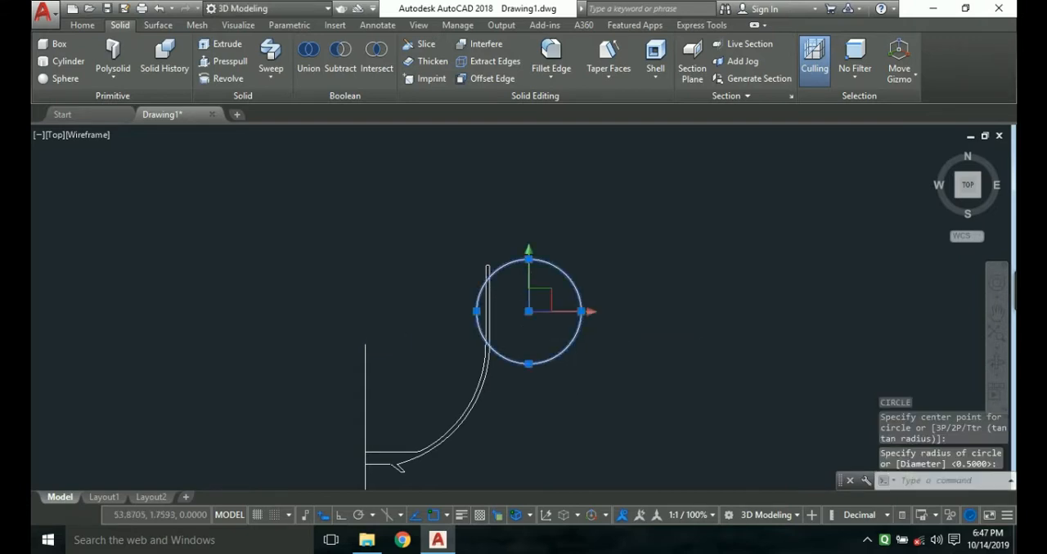
click(528, 315)
key(Escape)
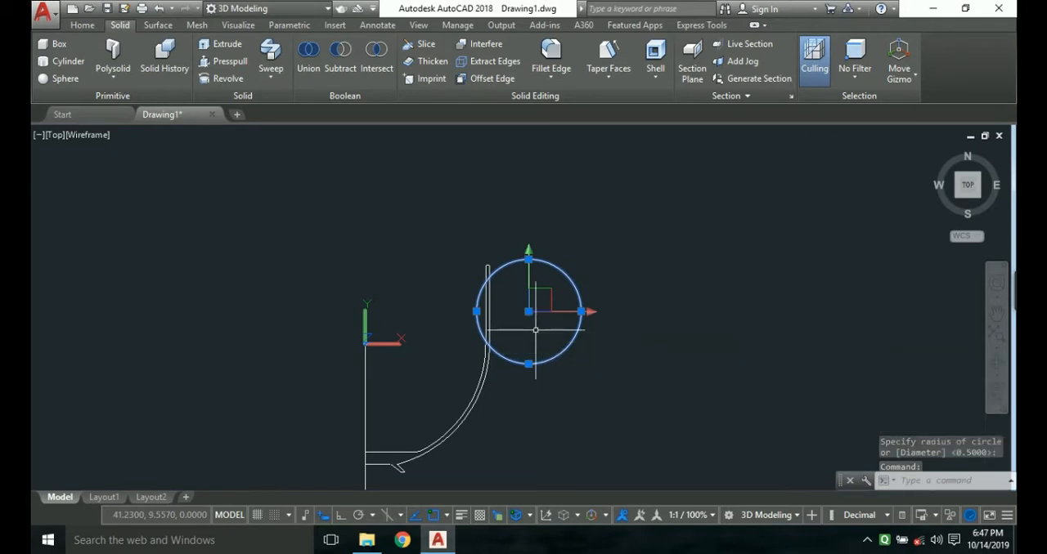
Move the circle by its centre down and away from the vessel so that it clears the outer wall.
click(529, 311)
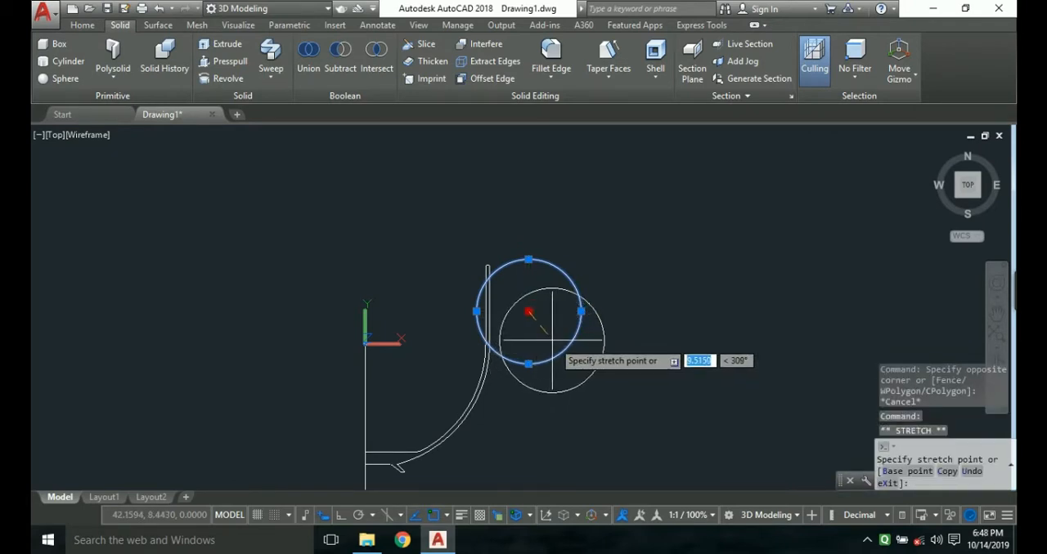
click(553, 341)
key(Escape)
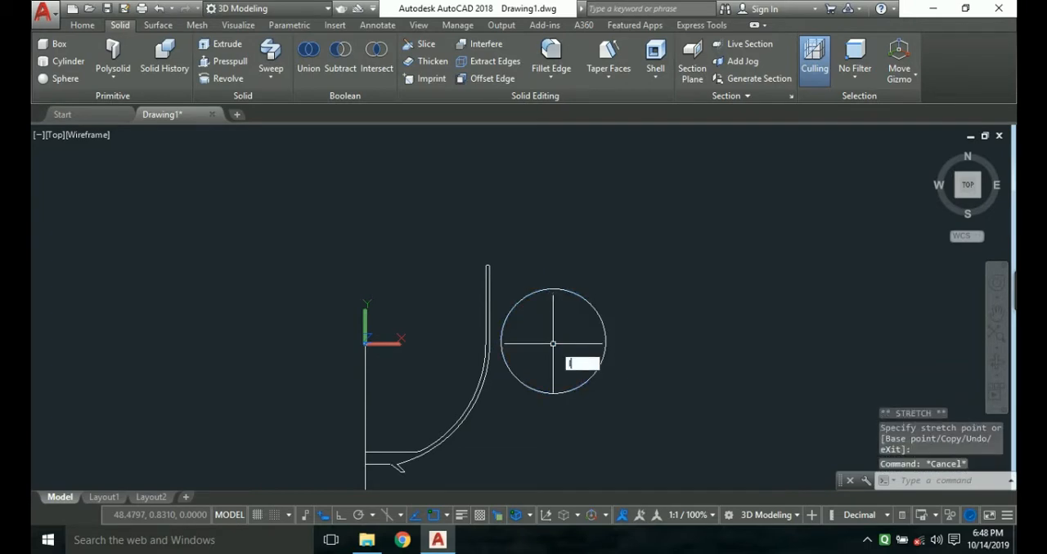
Draw slanted lines from the circle's top quadrant across the vertical wall, about 20.1 long, and from its bottom quadrant to the inner arc, about 26.8 long.
key(Return)
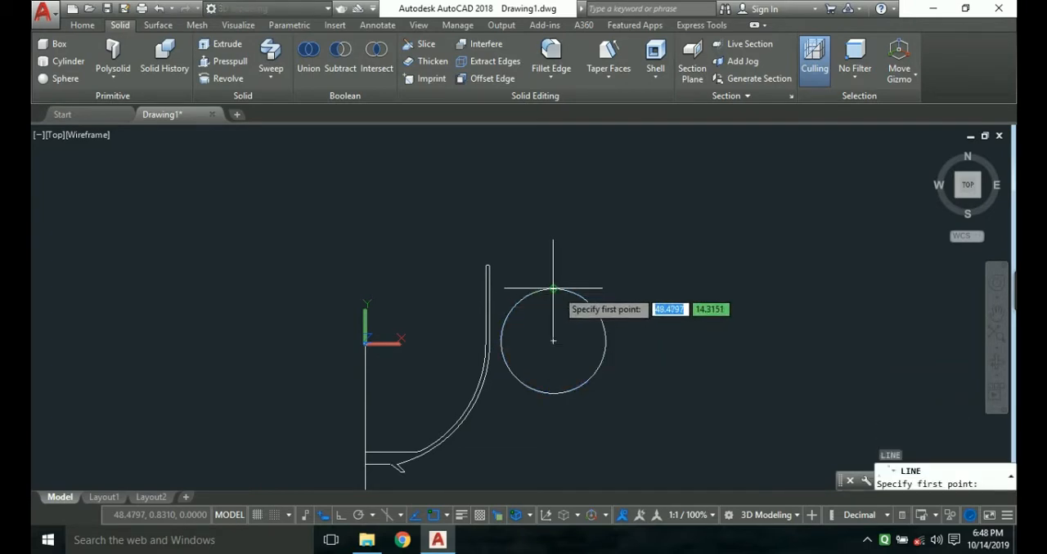
click(556, 290)
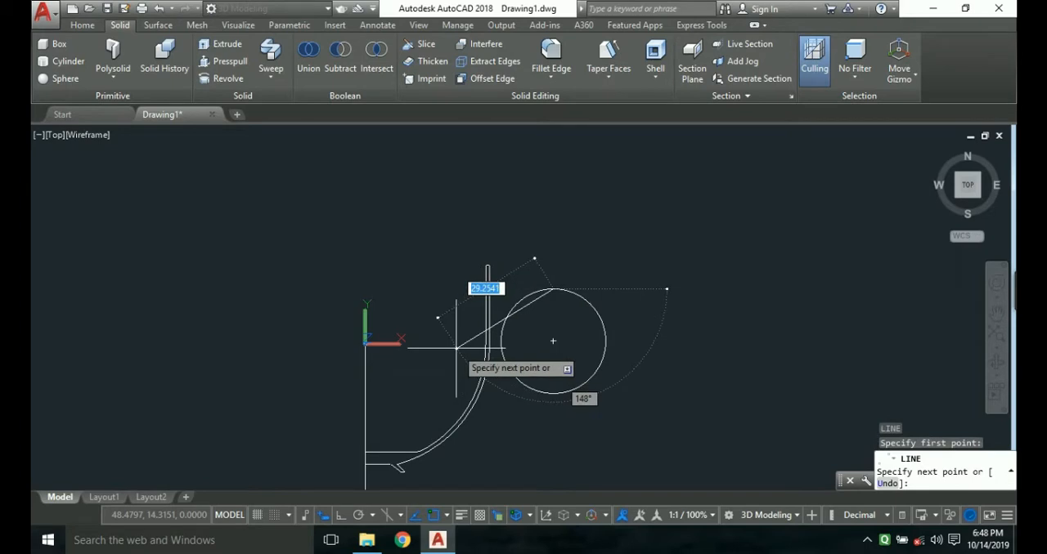
click(478, 310)
key(Escape)
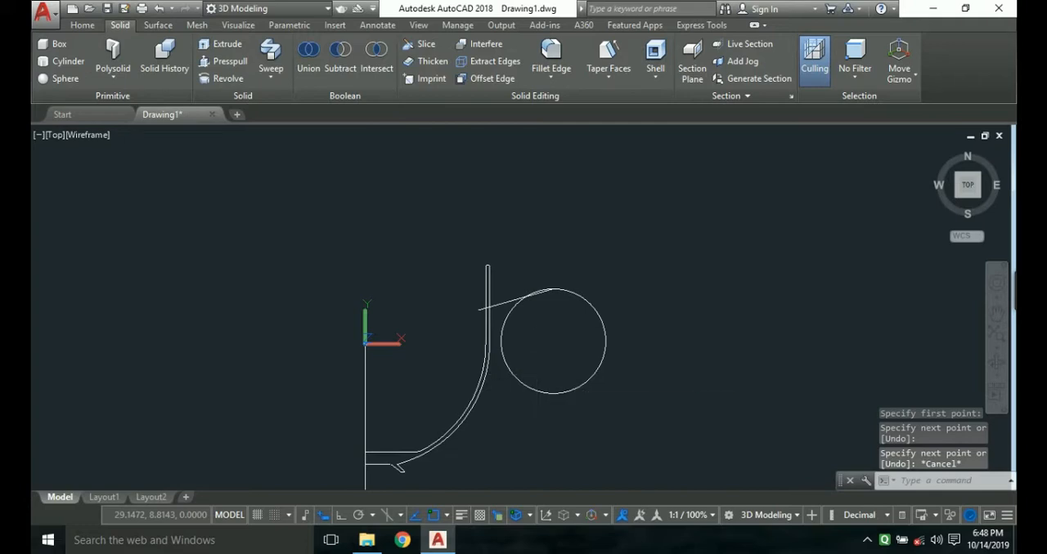
key(Return)
click(554, 394)
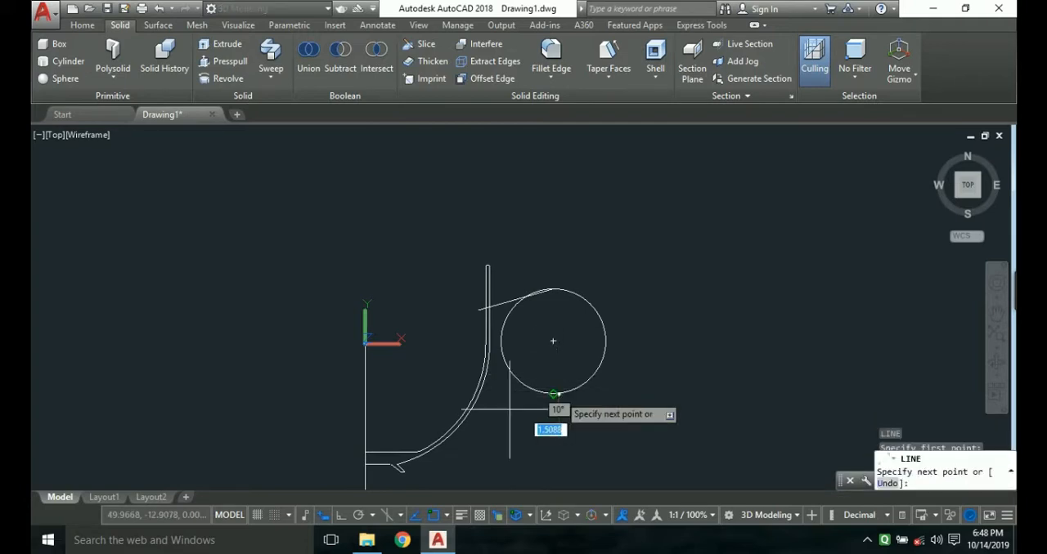
click(456, 423)
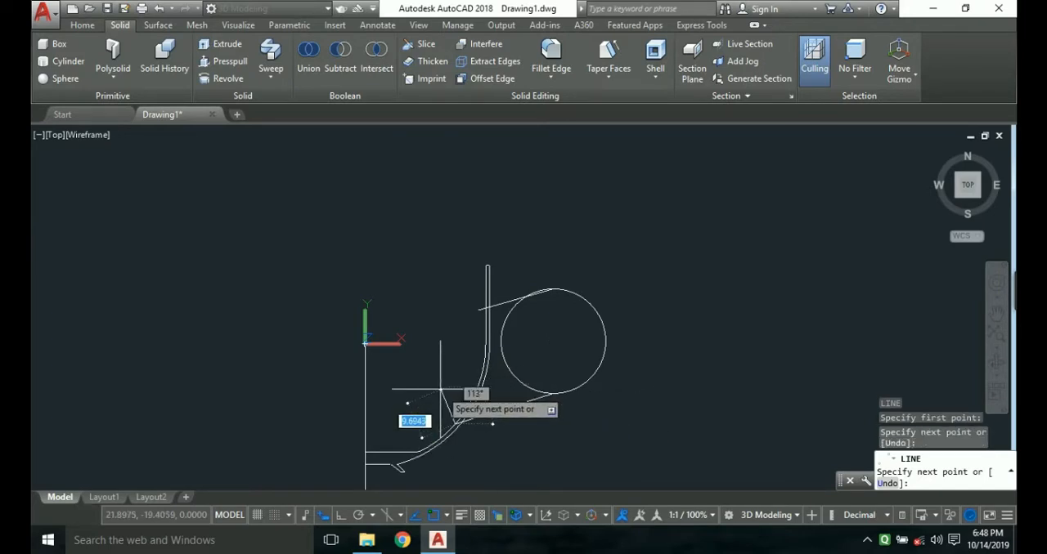
key(Escape)
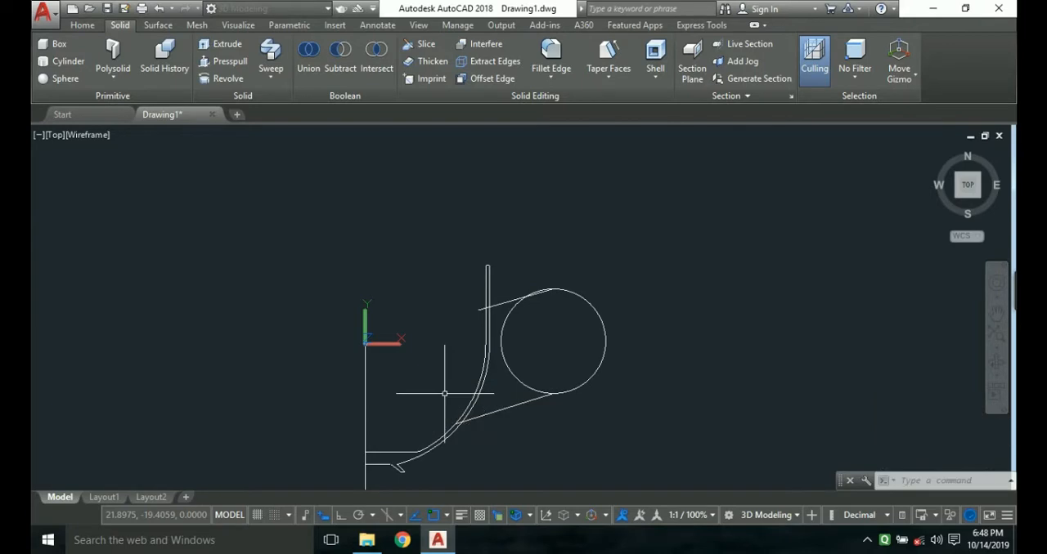
Trim away the half of the circle facing the vessel between the two slanted lines.
scroll(532, 405, up, 1)
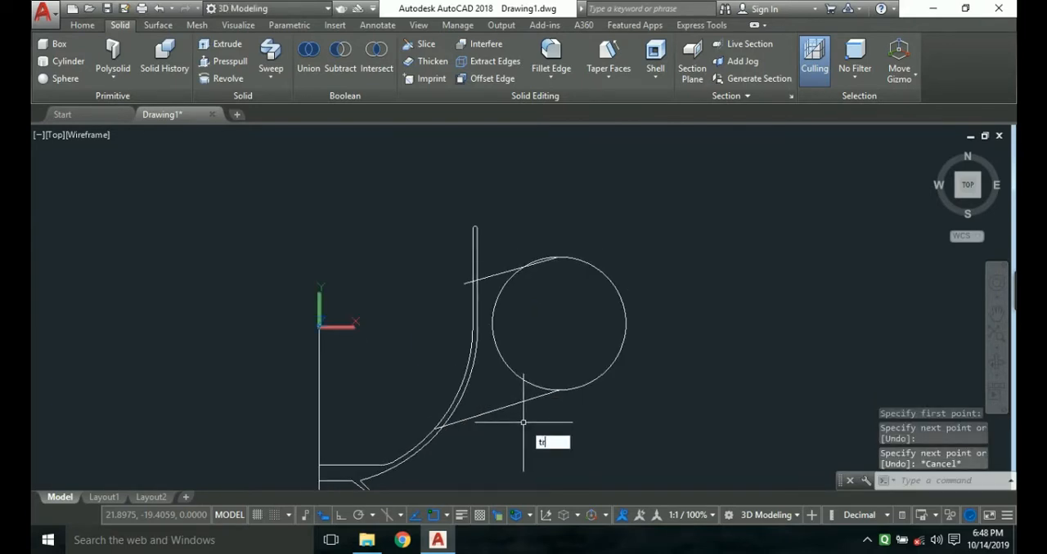
key(Return)
key(Return)
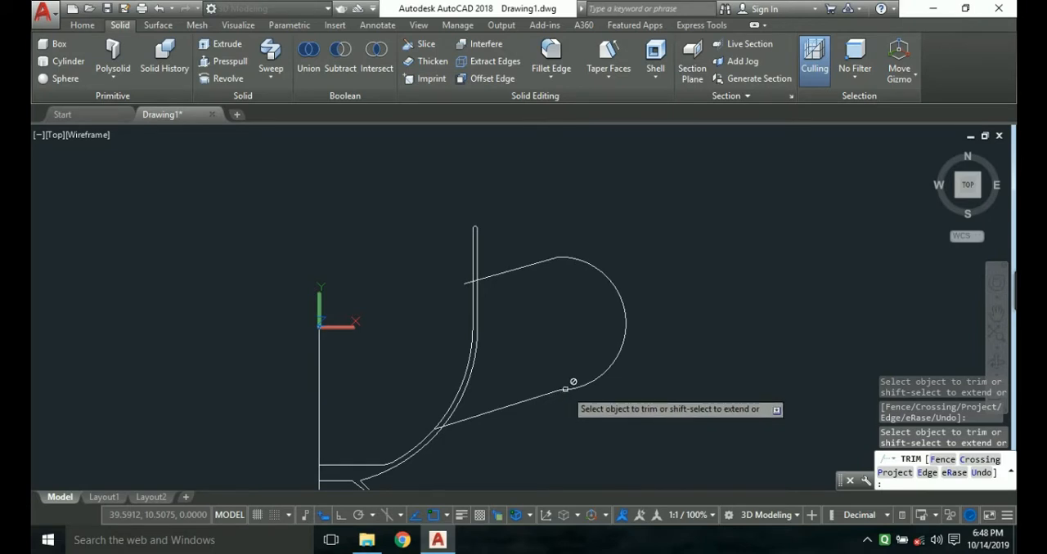
key(Escape)
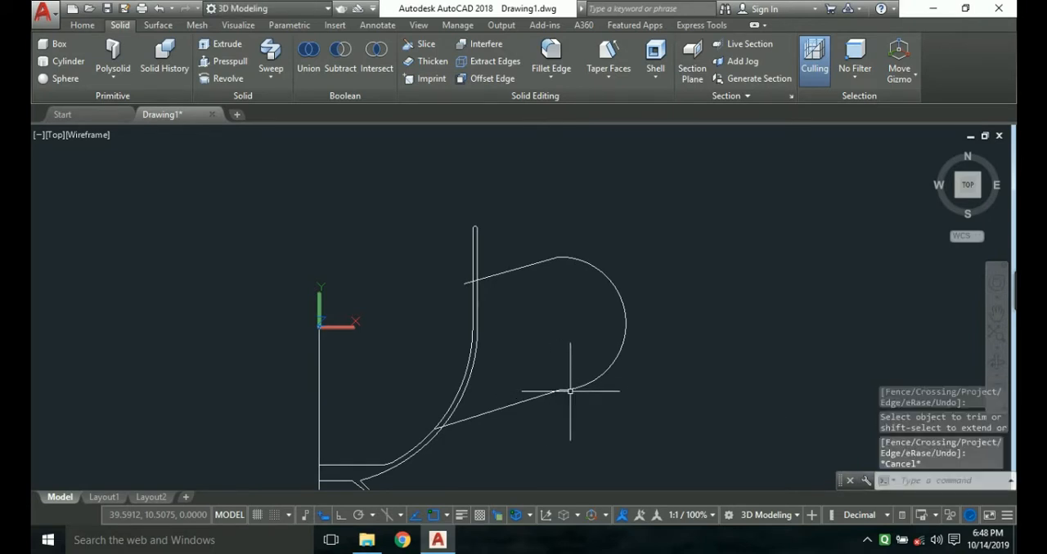
Erase the lower slanted line between the vessel's arc and the handle arc.
click(576, 388)
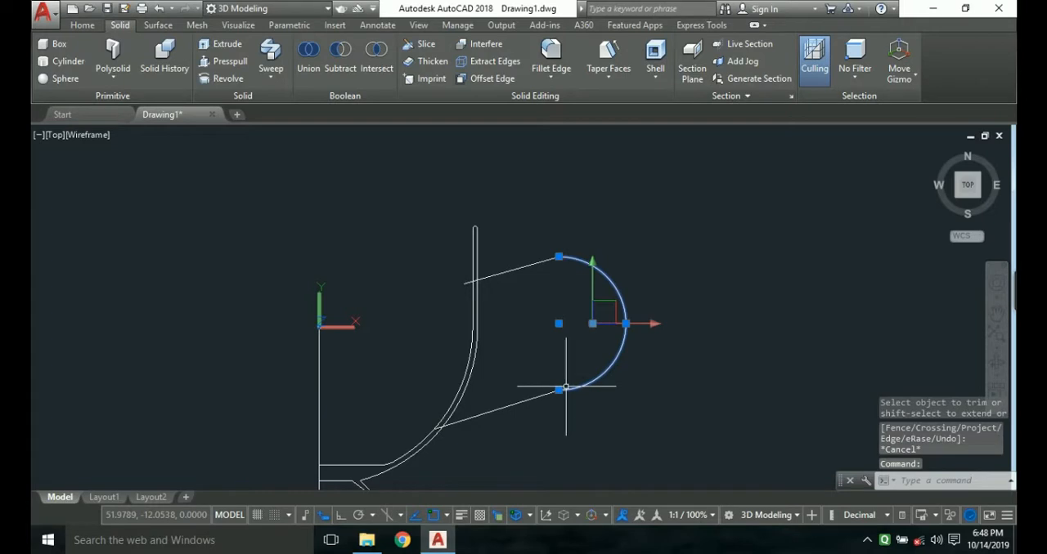
key(Escape)
click(535, 398)
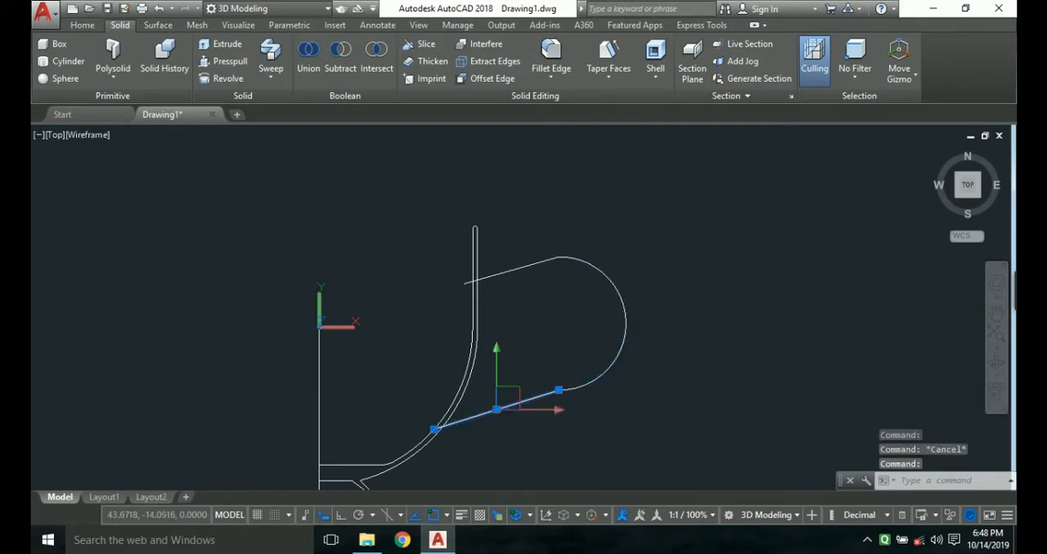
key(Delete)
Draw a line from the vessel's inner arc to the lower part of the handle arc, ending tangent to it.
text(l)
key(Return)
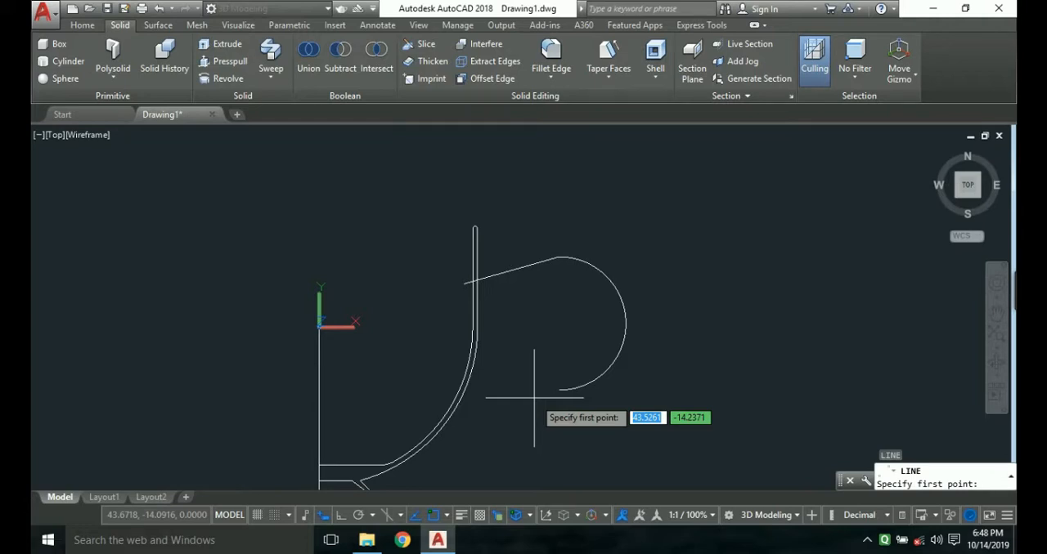
click(435, 428)
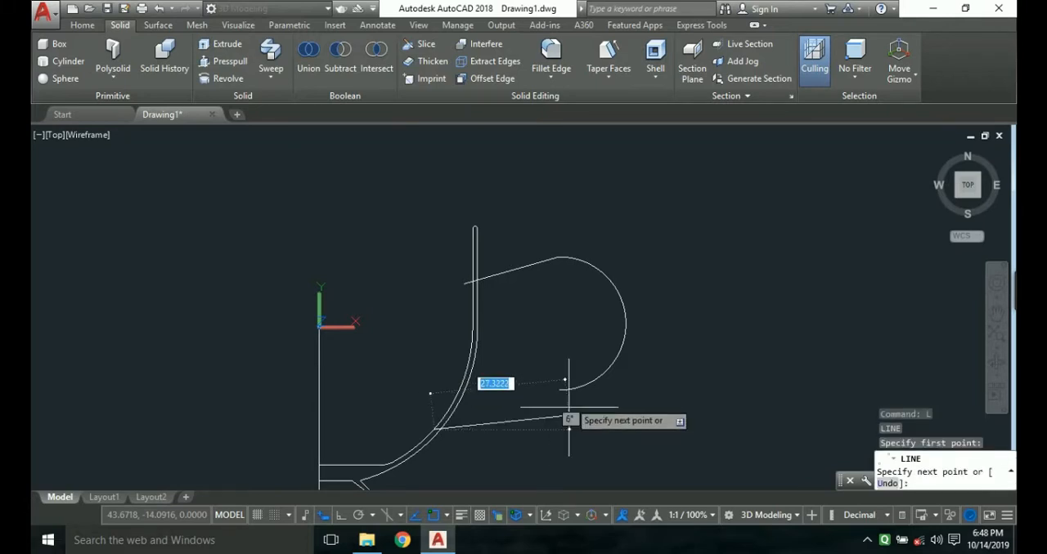
right_click(607, 387)
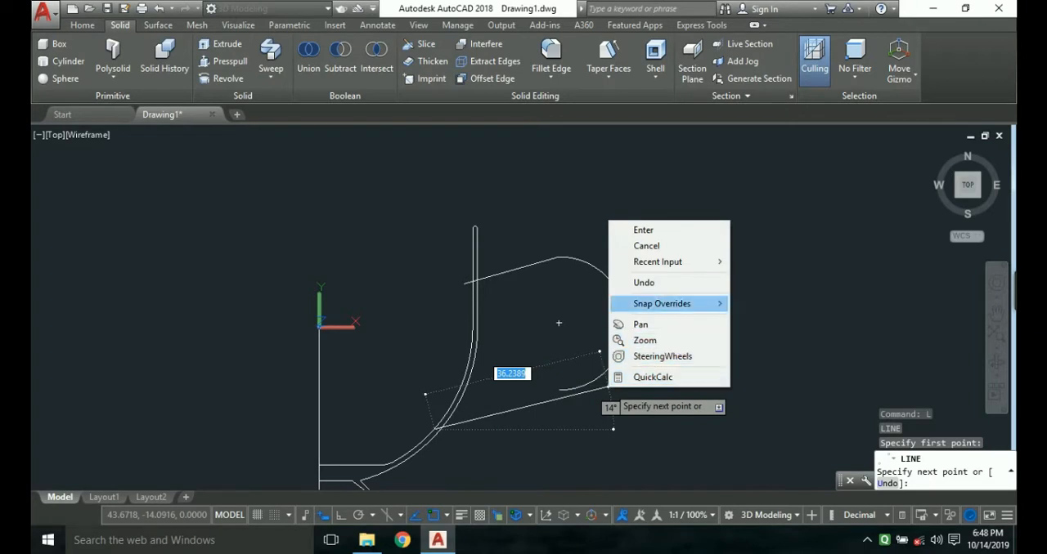
mouse_move(687, 304)
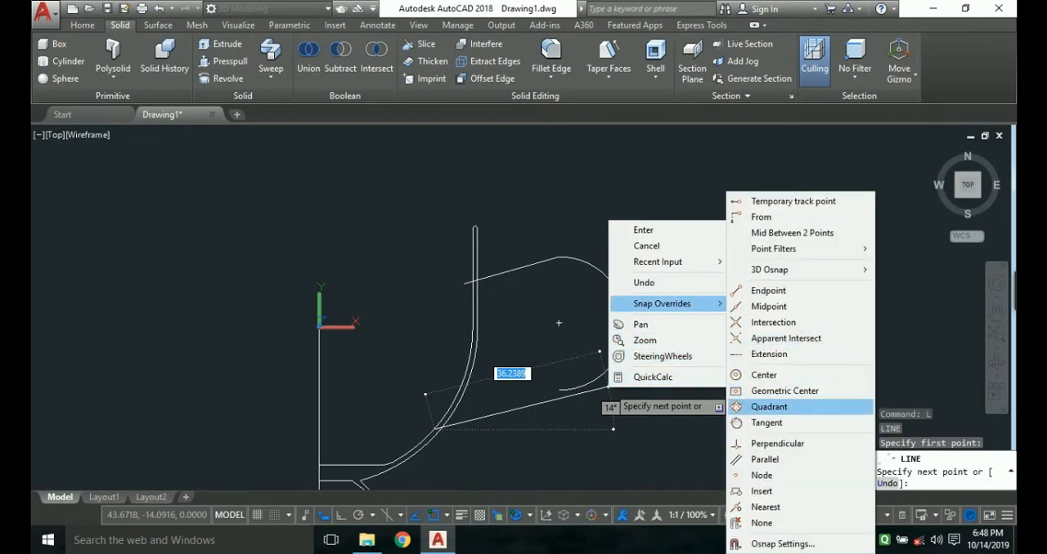
click(767, 423)
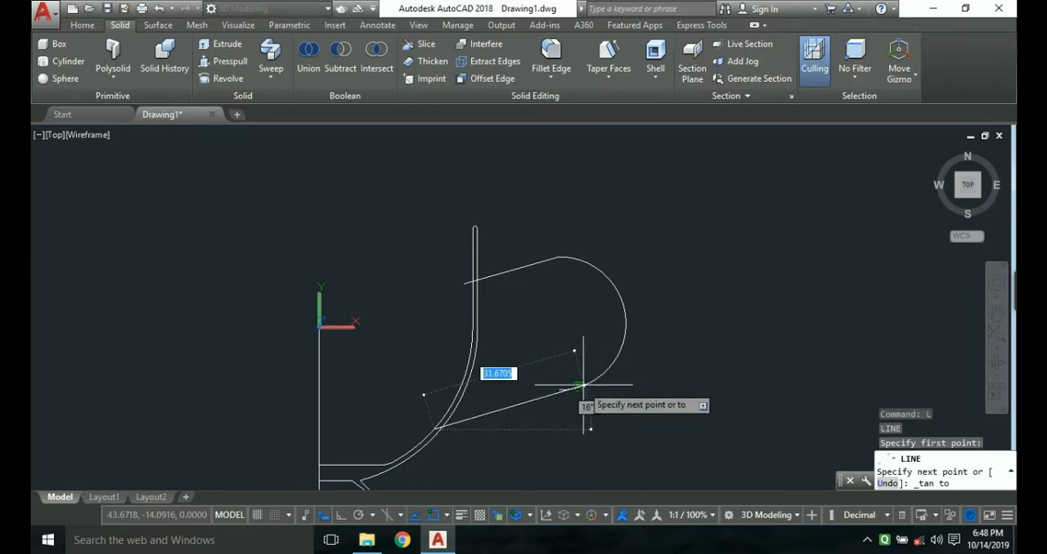
scroll(581, 386, up, 3)
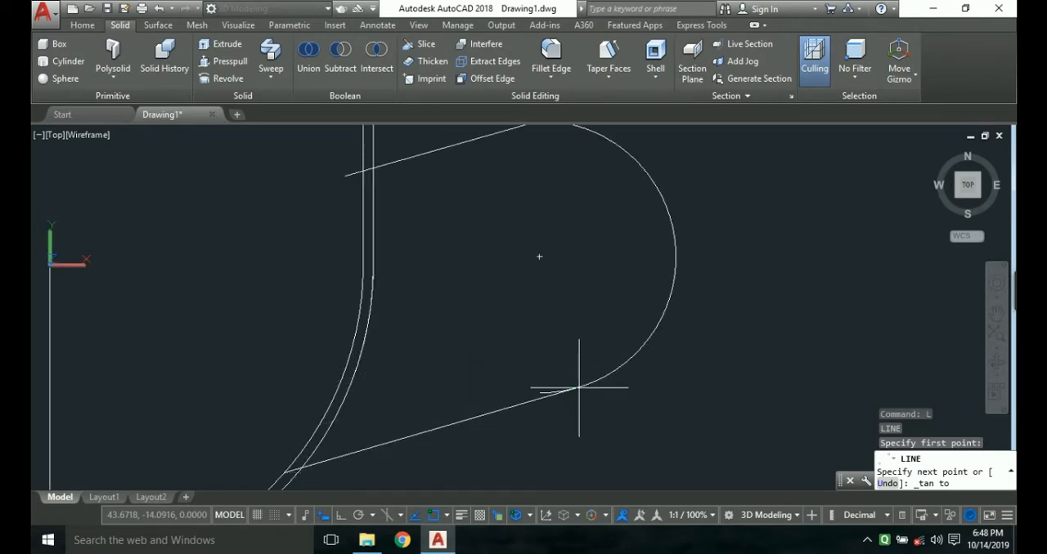
key(Escape)
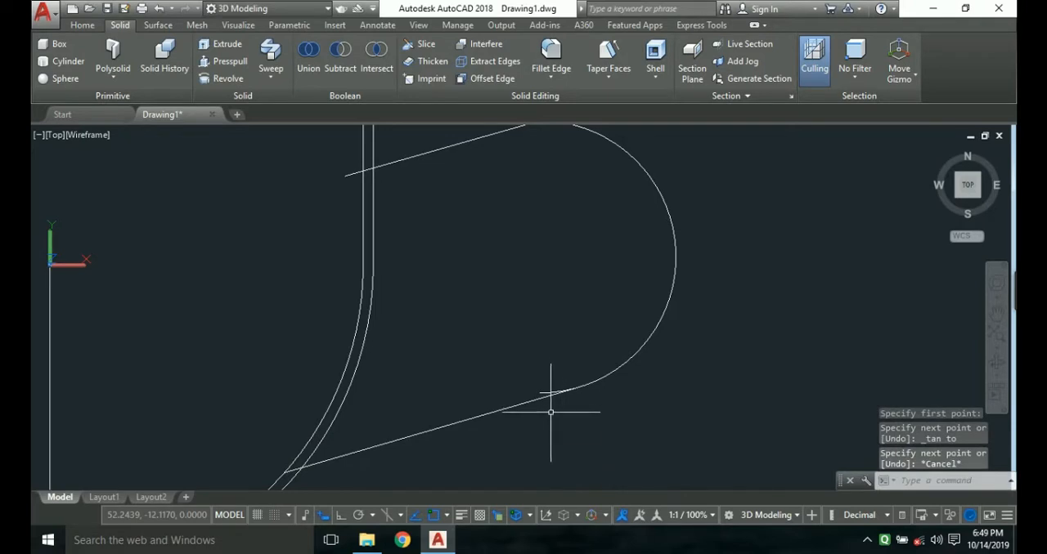
Trim off the short end of the handle arc that extends past the lower line's tangent point.
key(Return)
scroll(549, 413, up, 3)
key(Return)
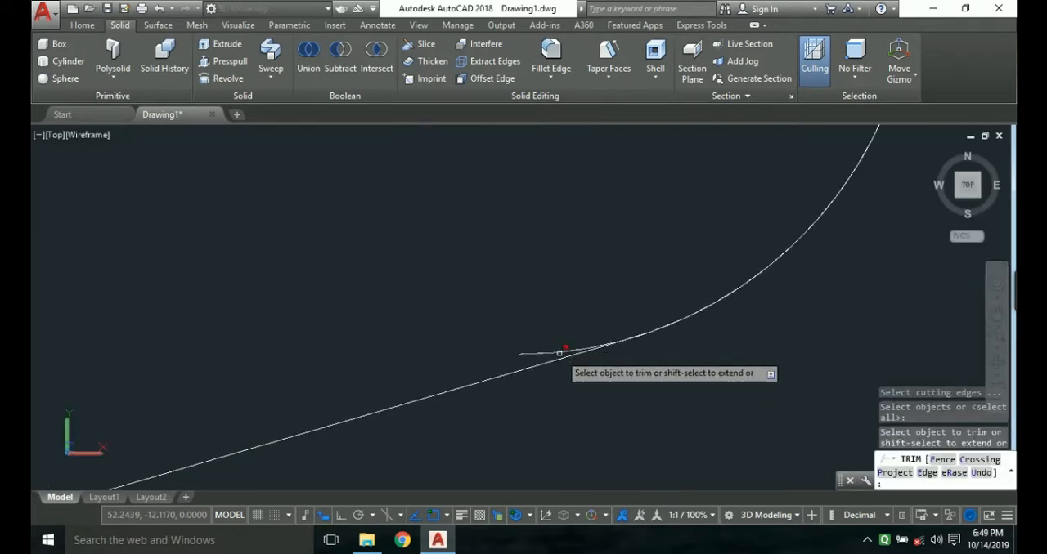
click(560, 354)
scroll(622, 370, down, 5)
key(Escape)
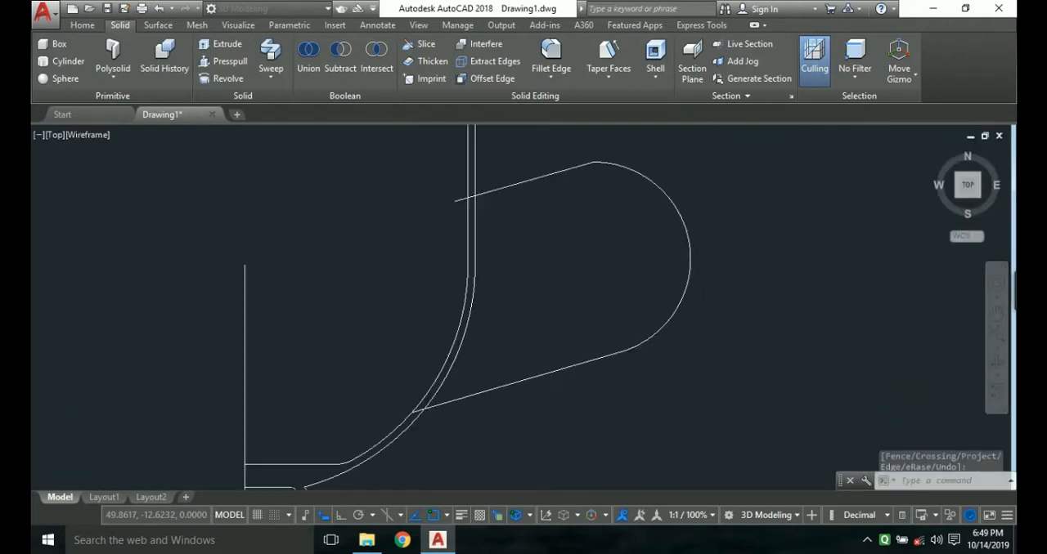
Fillet the corner between the handle arc and the upper slanted line with a radius of 10.
scroll(666, 381, up, 3)
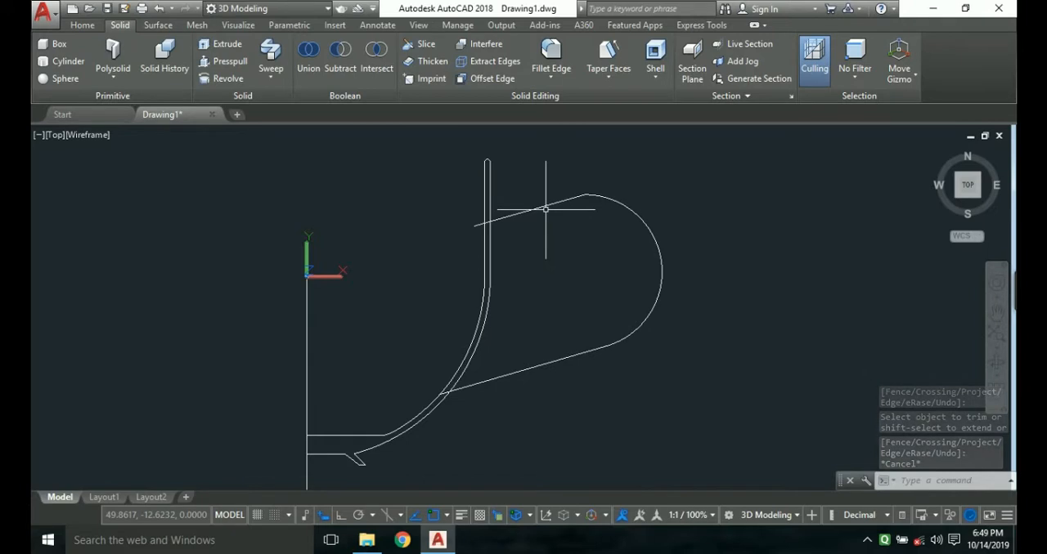
text(fill)
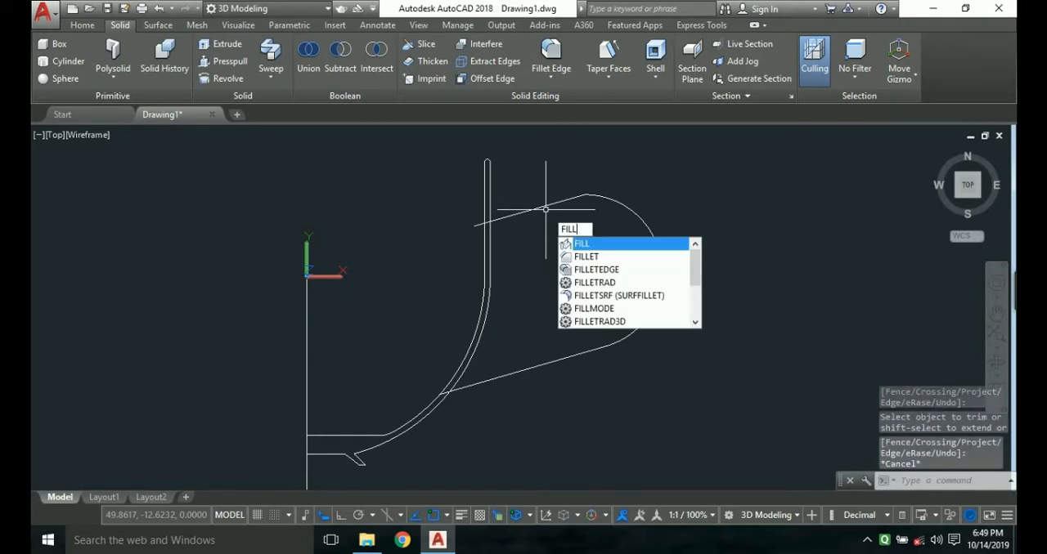
text(et)
key(Return)
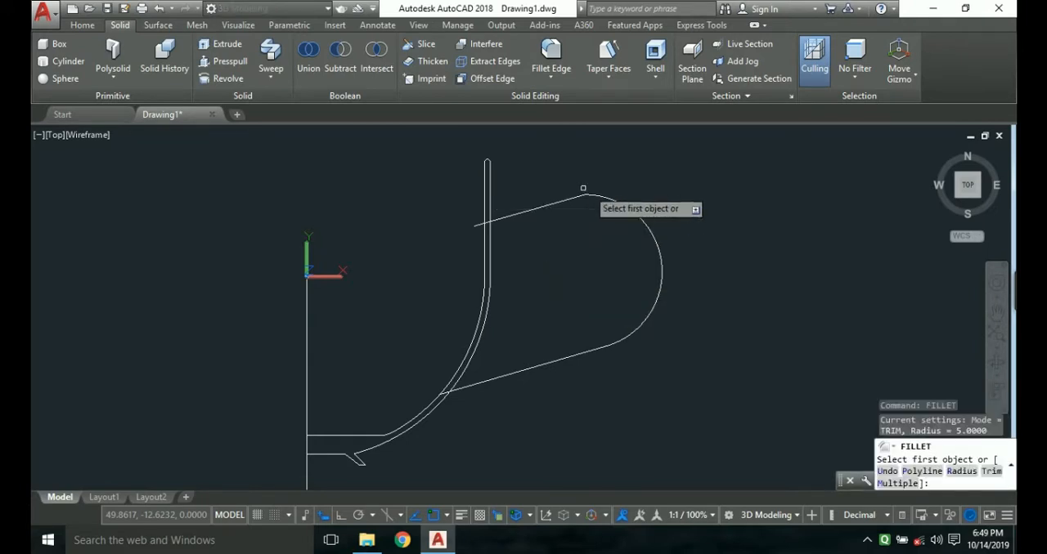
click(606, 197)
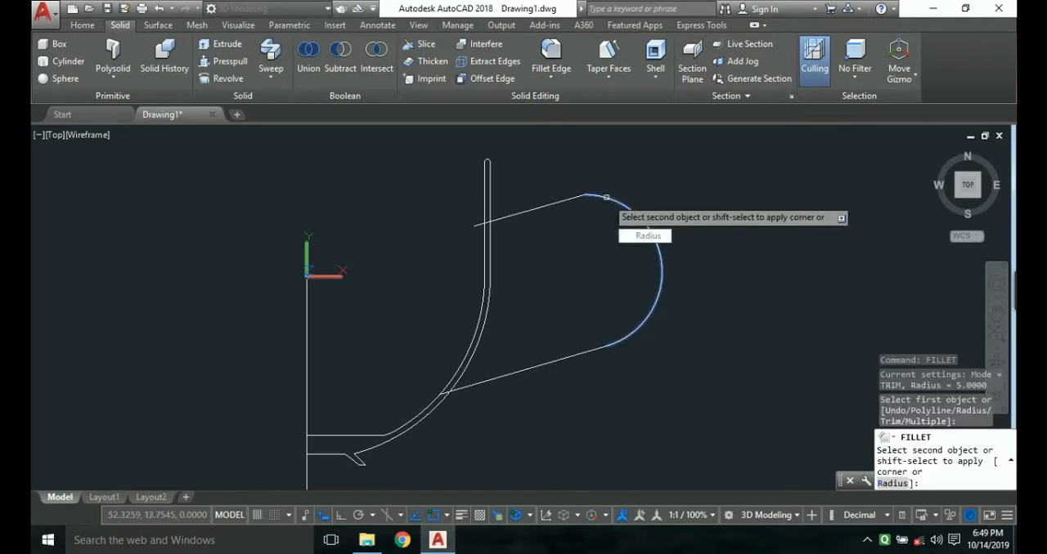
text(r)
key(Return)
text(1)
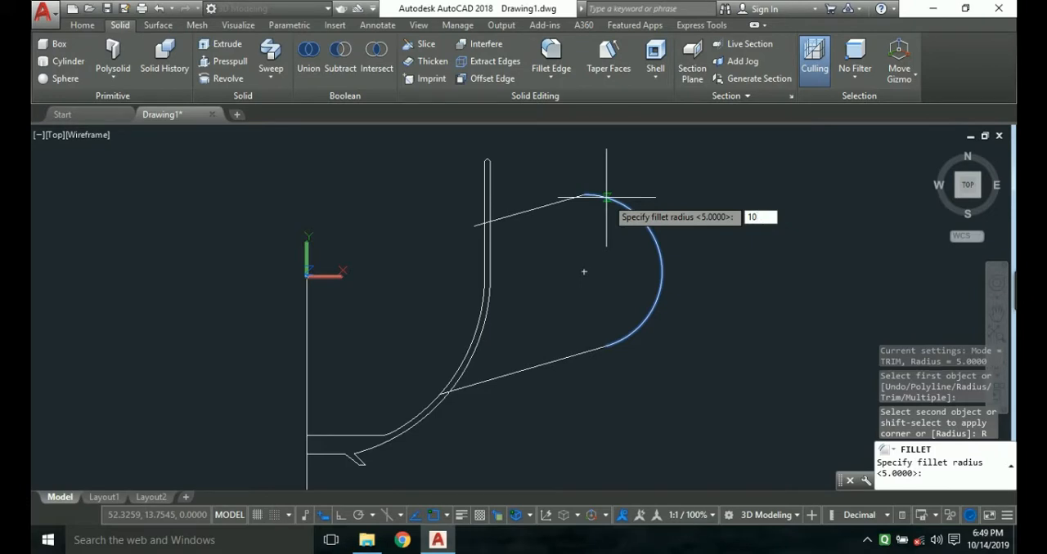
text(0)
key(Return)
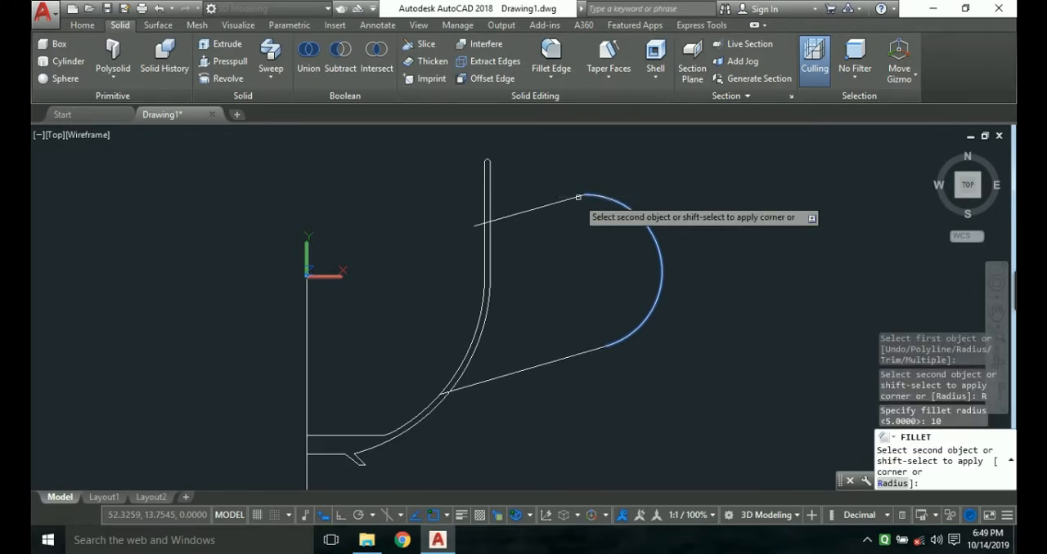
click(568, 198)
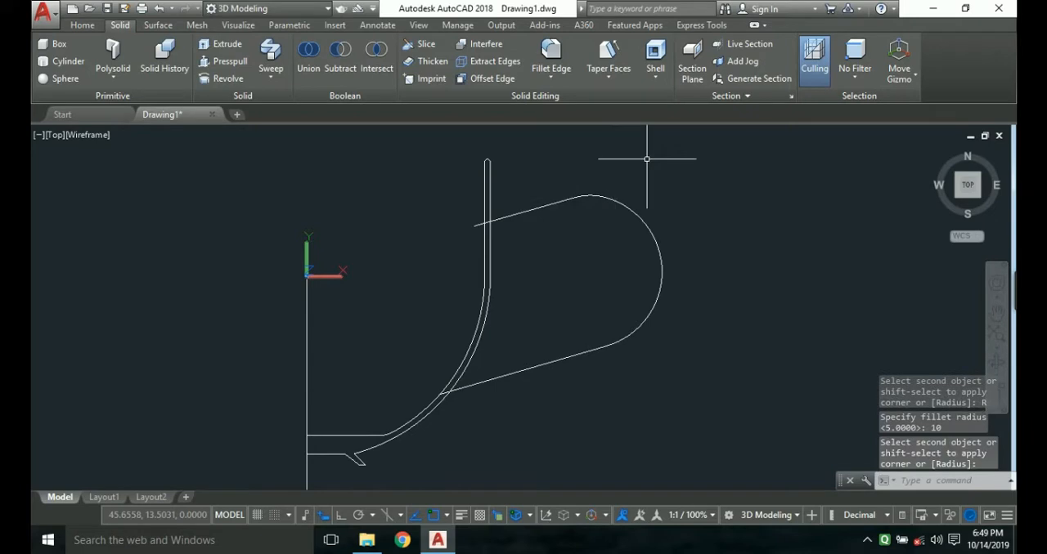
Draw a circle of radius 3.35 just outside the handle arc as the sweep profile.
scroll(632, 245, down, 2)
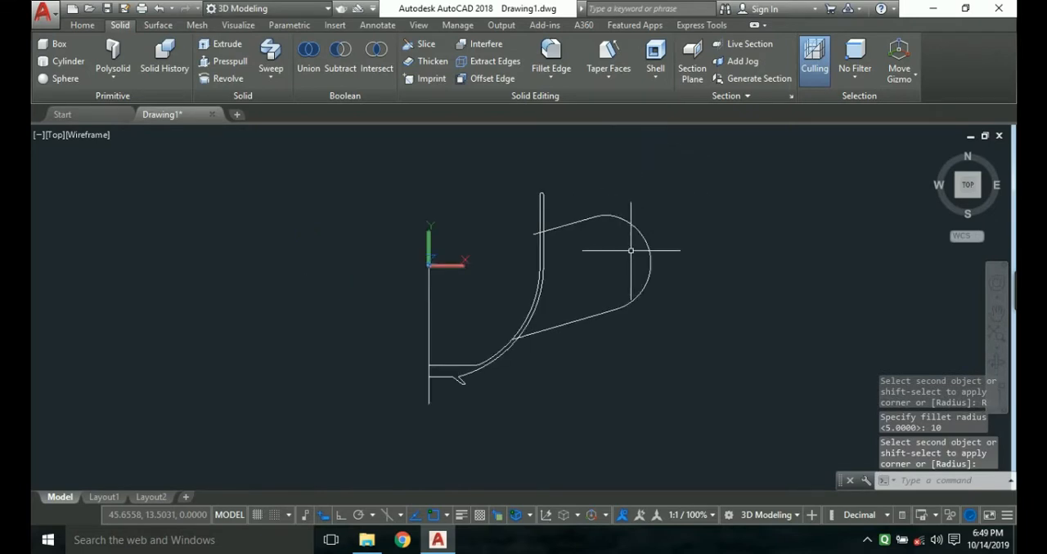
text(c)
key(Return)
click(677, 301)
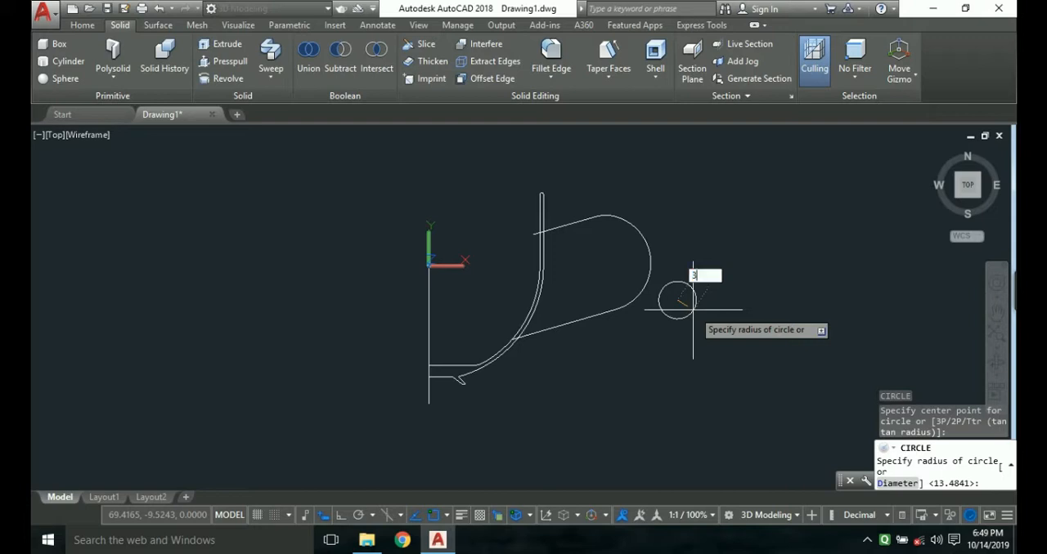
key(Return)
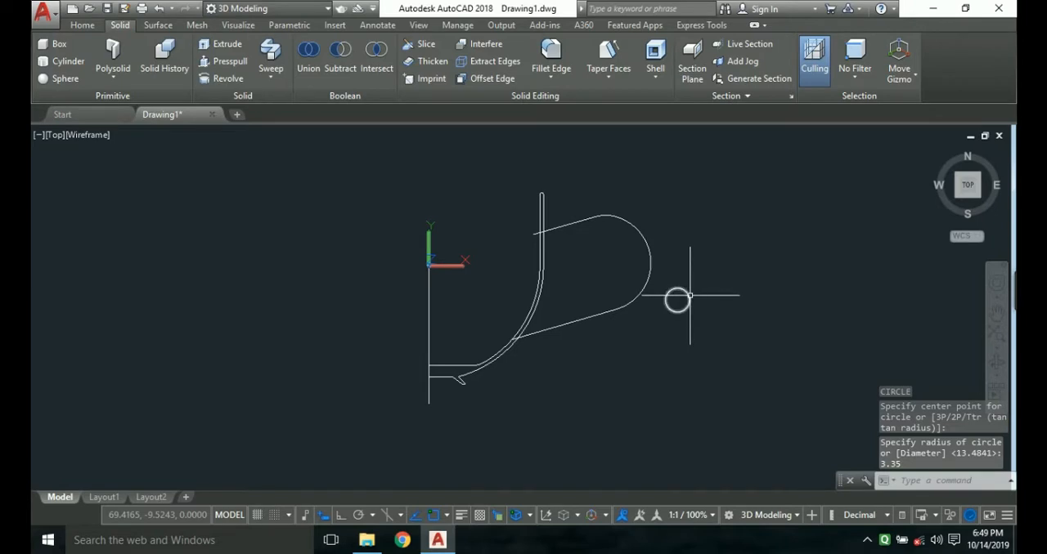
Try to sweep the small circle along the handle arc, and undo the sweep.
click(690, 295)
text(sweep)
key(Return)
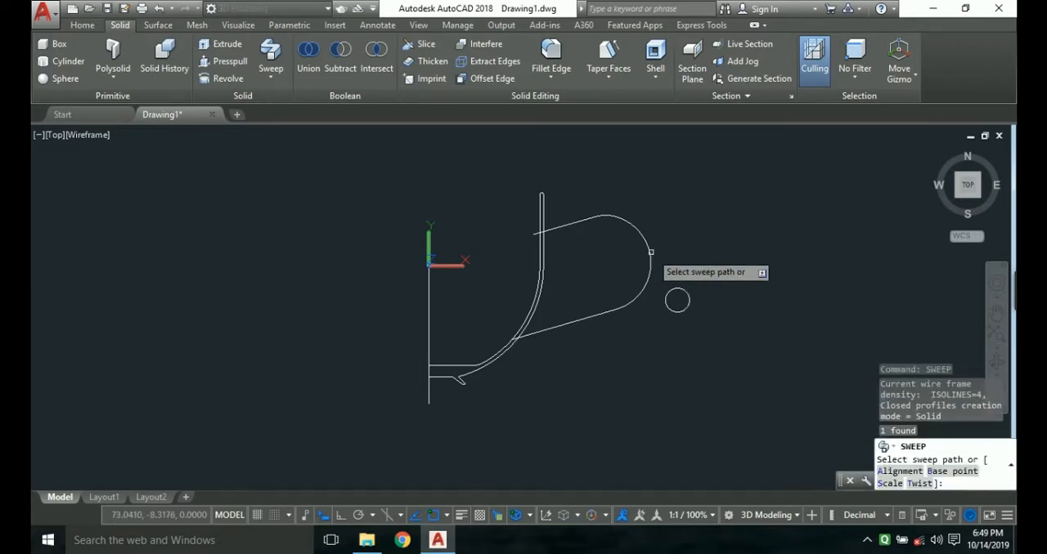
click(651, 252)
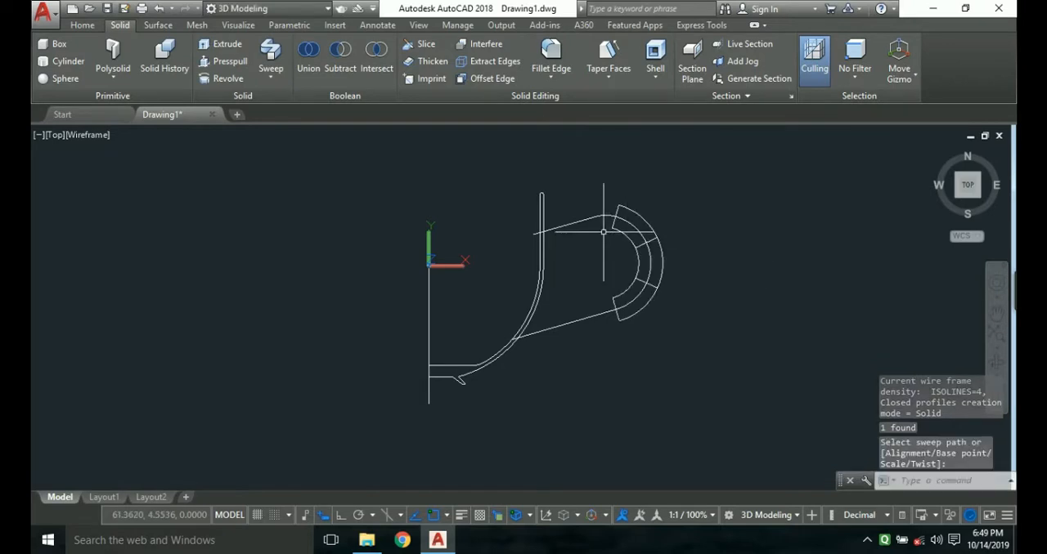
key(ctrl+z)
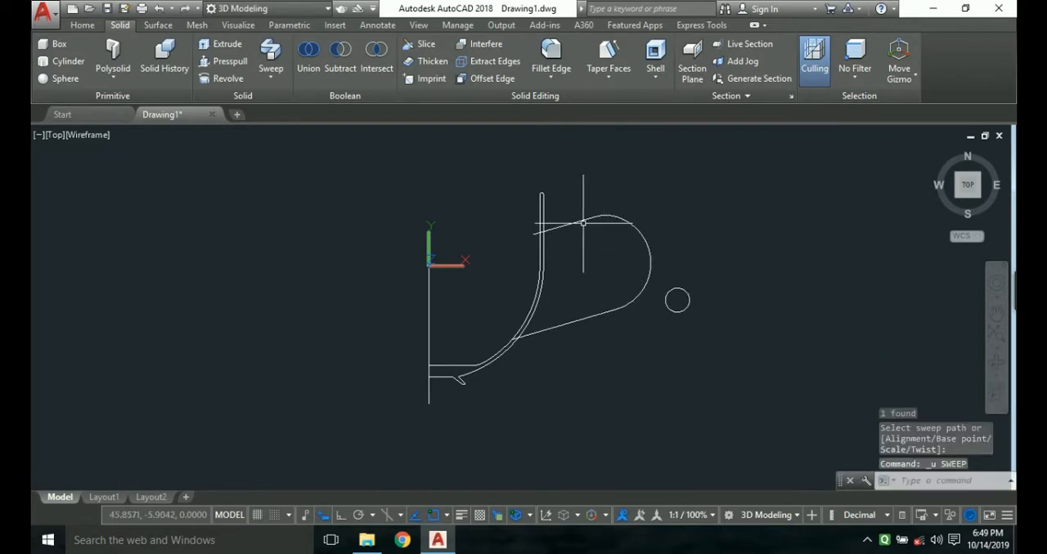
Join the handle path's upper slanted line, large arc and lower slanted line.
key(Escape)
click(586, 219)
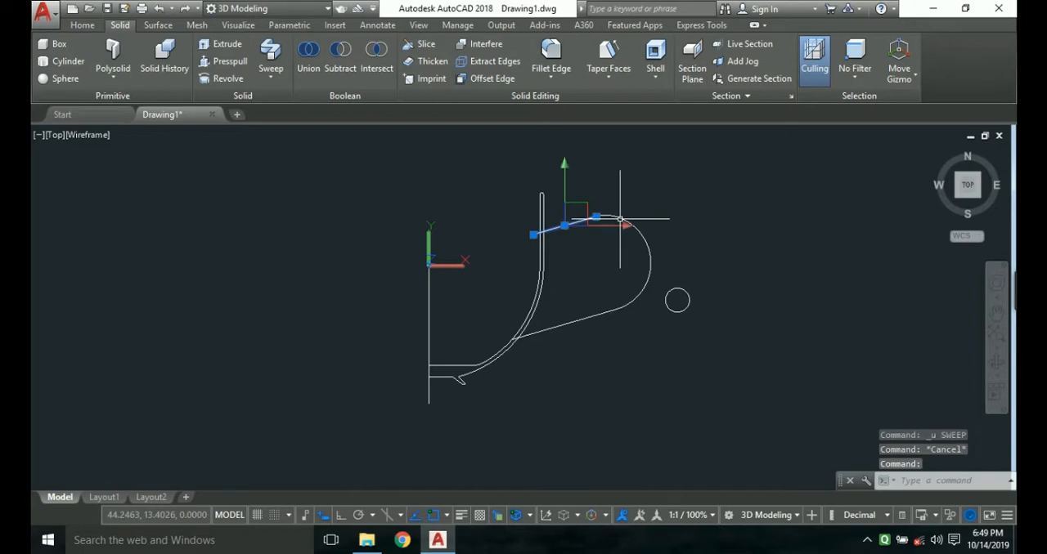
click(646, 239)
click(584, 314)
click(583, 320)
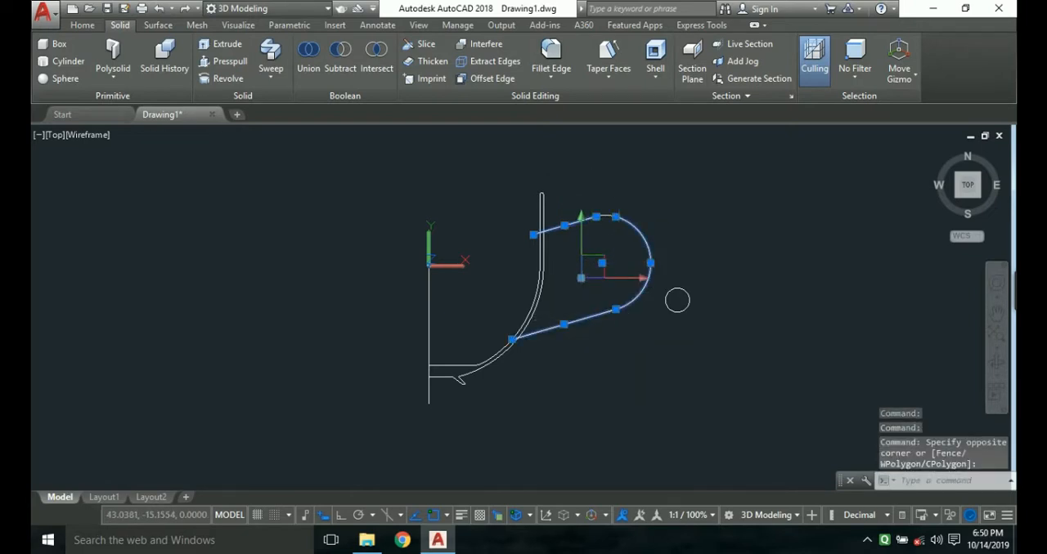
text(j)
key(Return)
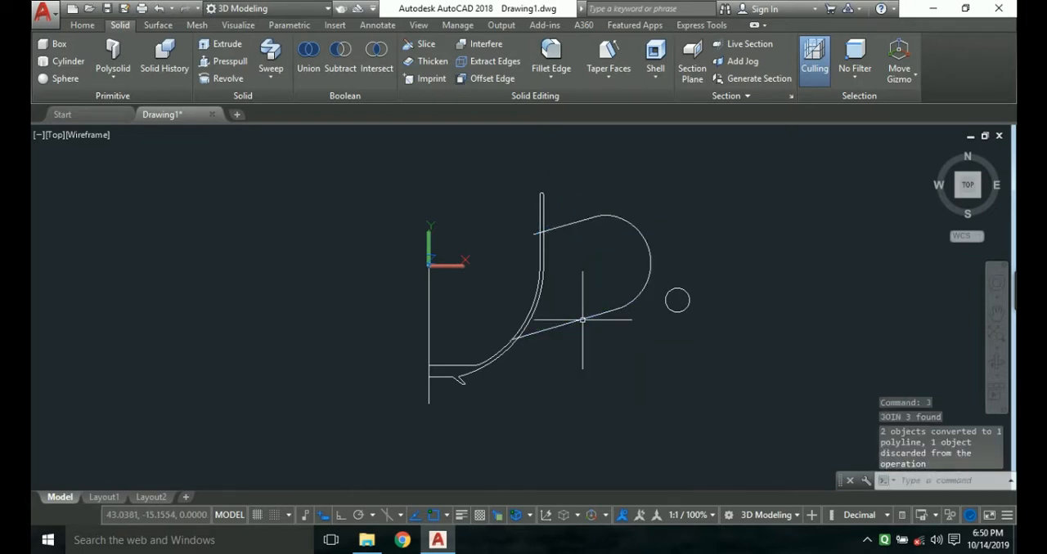
Try to sweep the small circle along the joined handle path.
click(672, 312)
text(sweep)
key(Return)
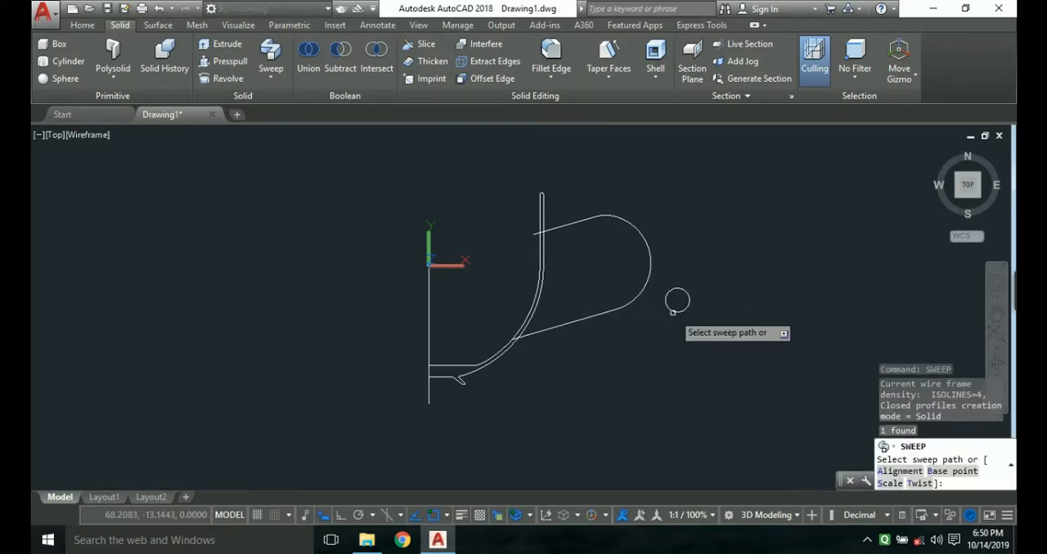
click(650, 266)
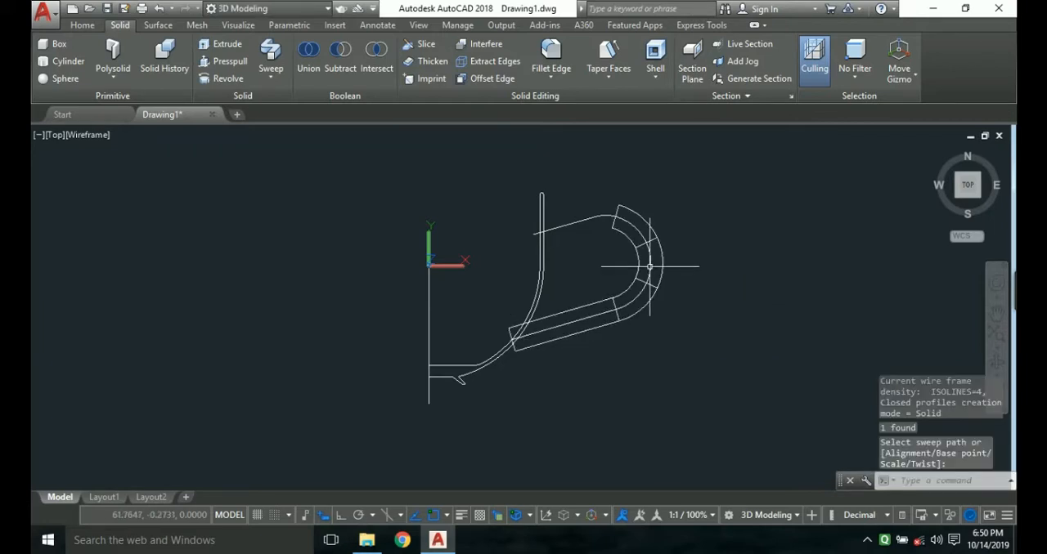
click(597, 215)
mouse_move(597, 218)
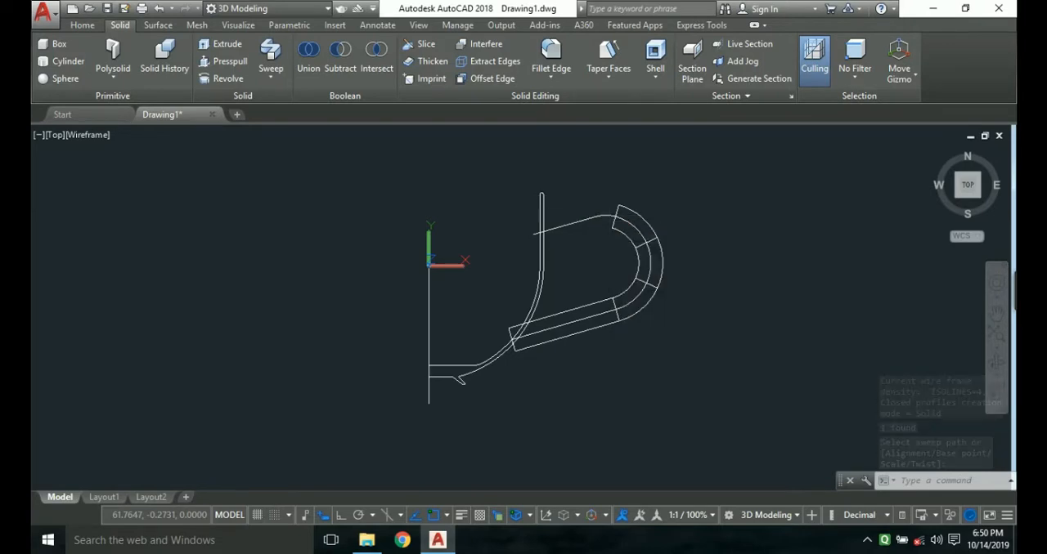
Undo the sweep of the small circle along the handle path.
key(ctrl+z)
key(Escape)
scroll(604, 231, up, 5)
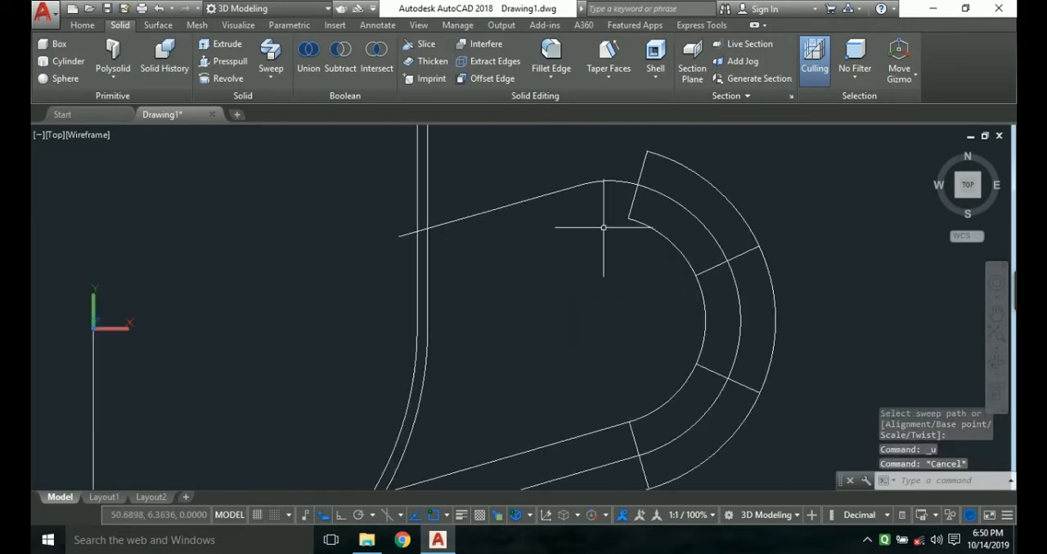
click(619, 184)
click(619, 179)
key(Escape)
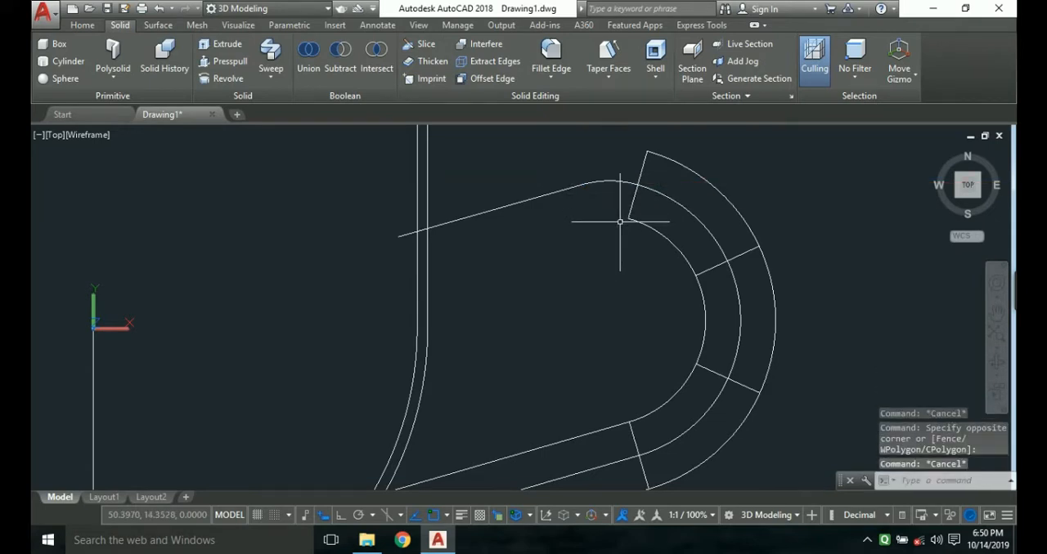
key(ctrl+z)
key(ctrl+z)
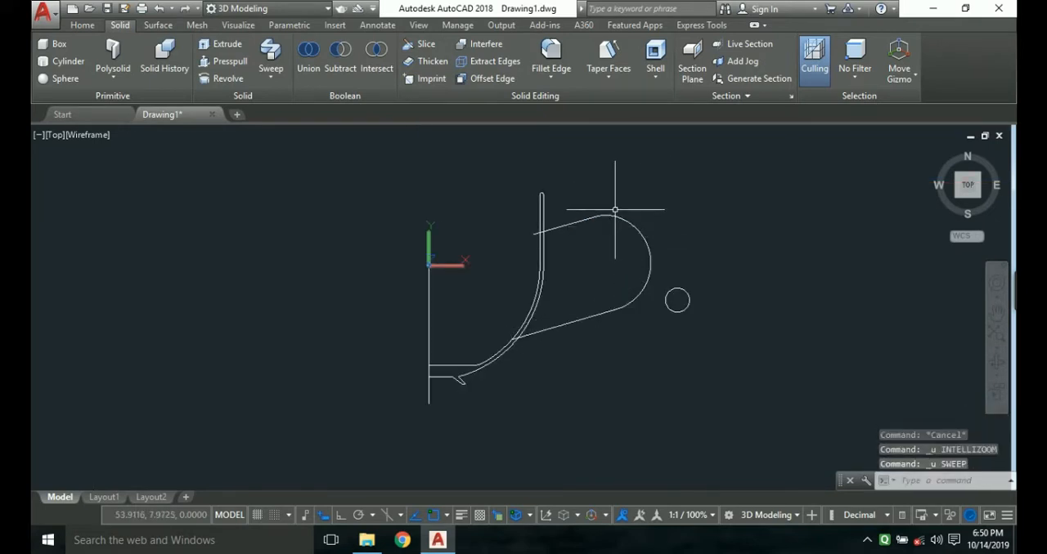
Join the small fillet arc, the upper slanted line and the rest of the handle path into one polyline.
click(612, 216)
click(571, 224)
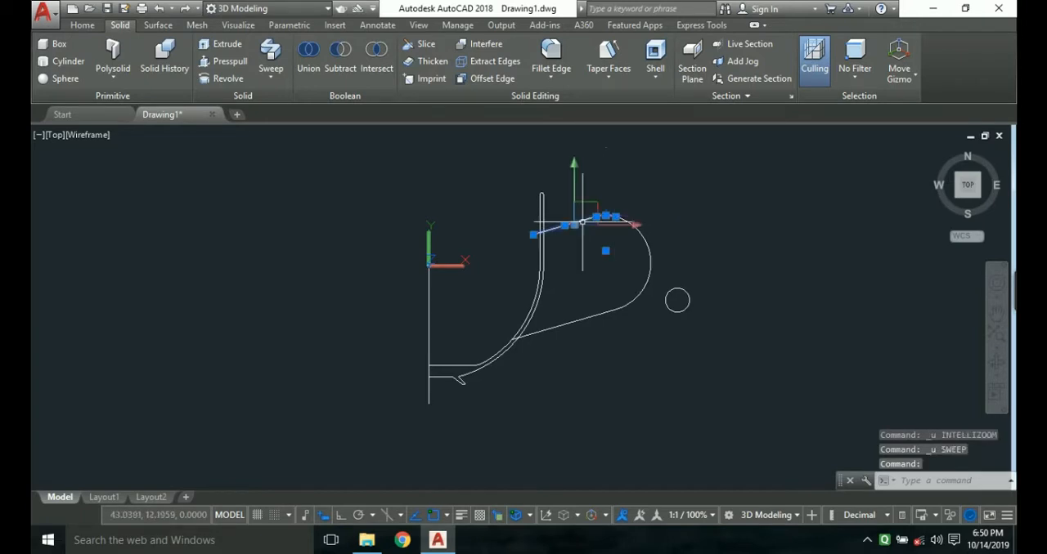
click(648, 254)
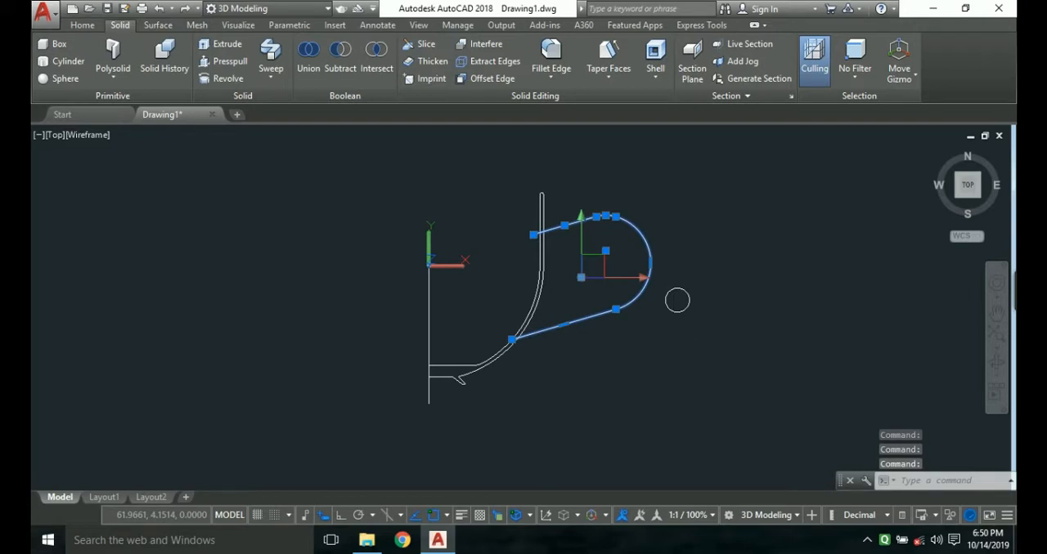
text(j)
key(Return)
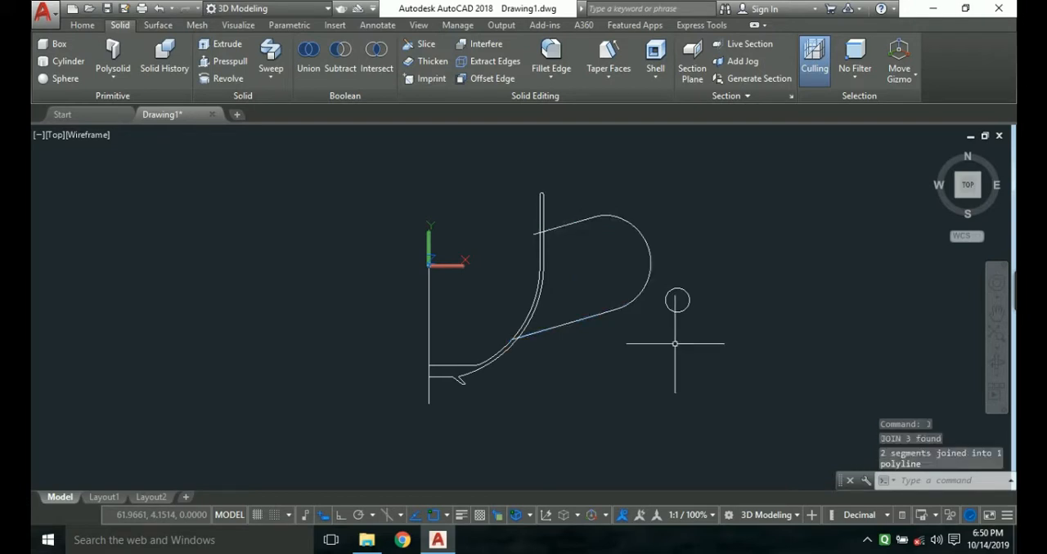
click(677, 301)
click(677, 300)
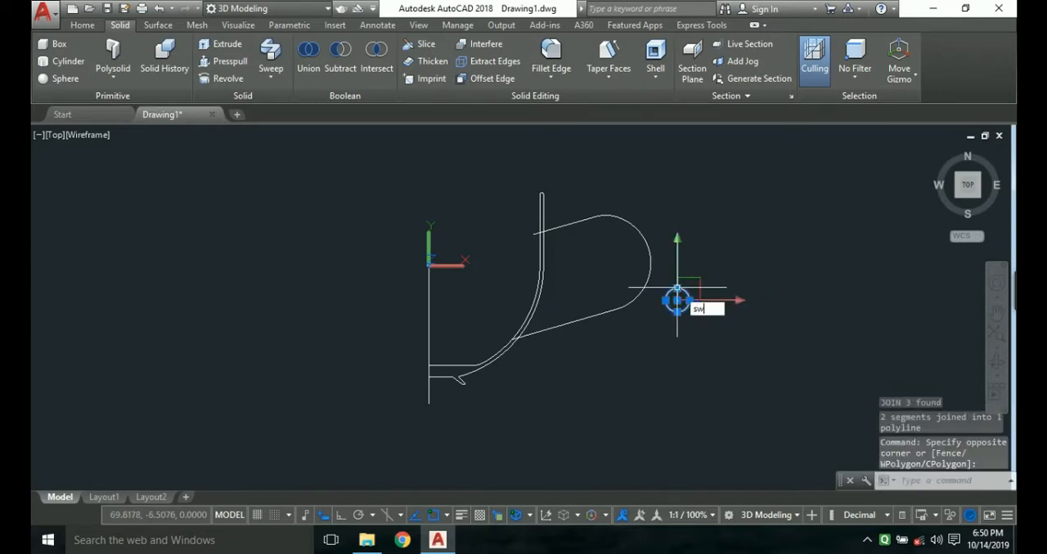
text(sweep)
key(Return)
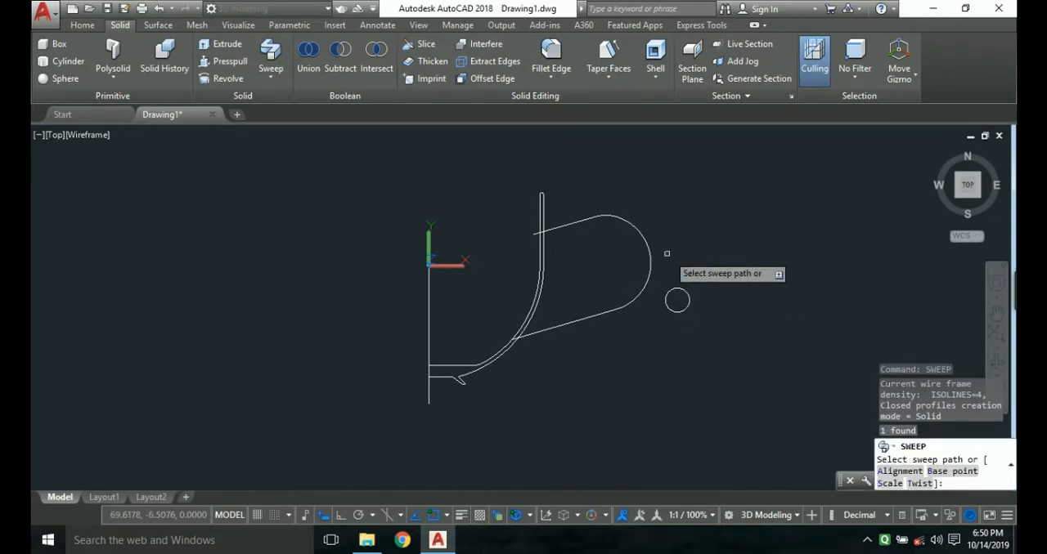
click(646, 238)
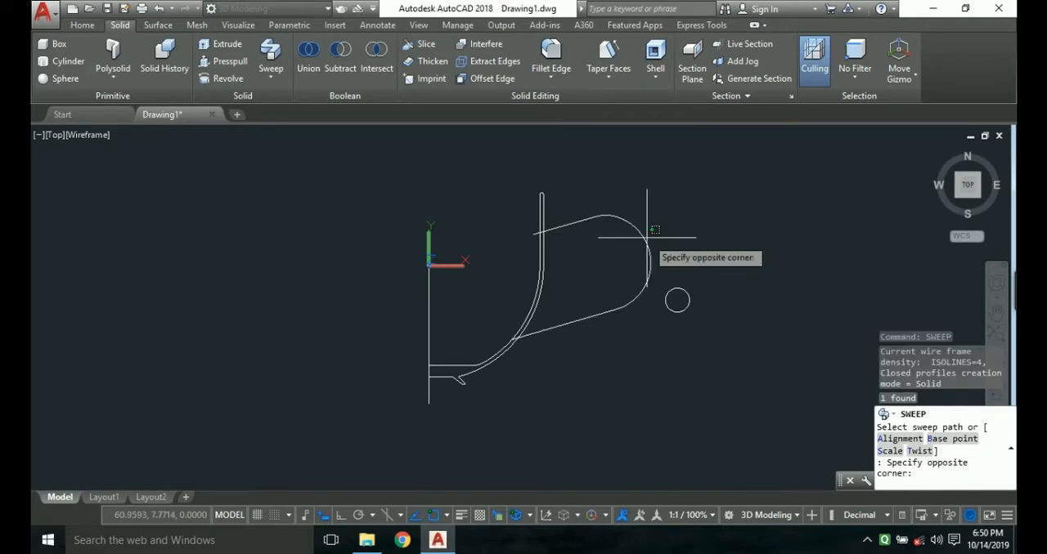
click(647, 238)
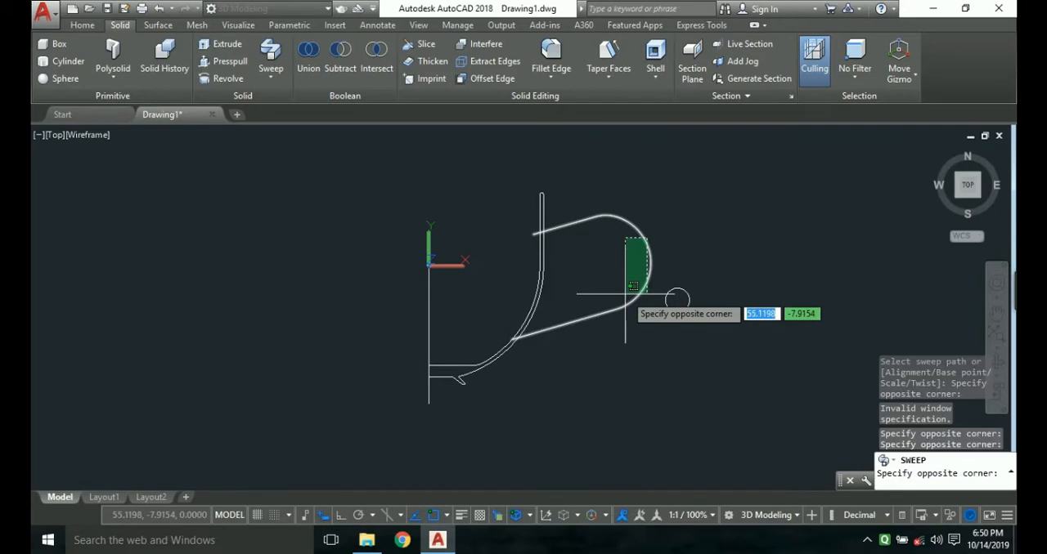
key(Escape)
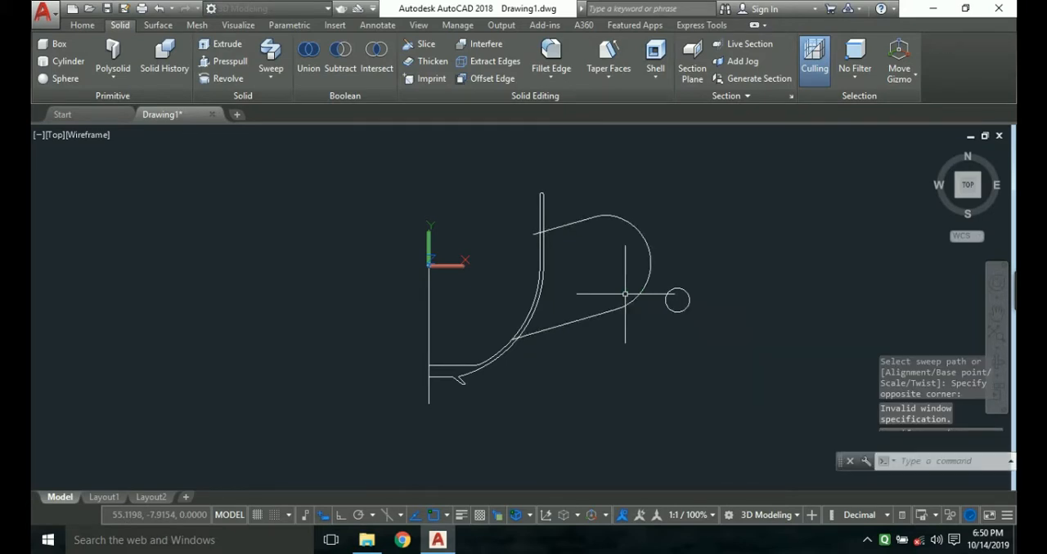
Sweep the small circle along the full handle polyline to form the solid handle.
text(sweep)
key(Return)
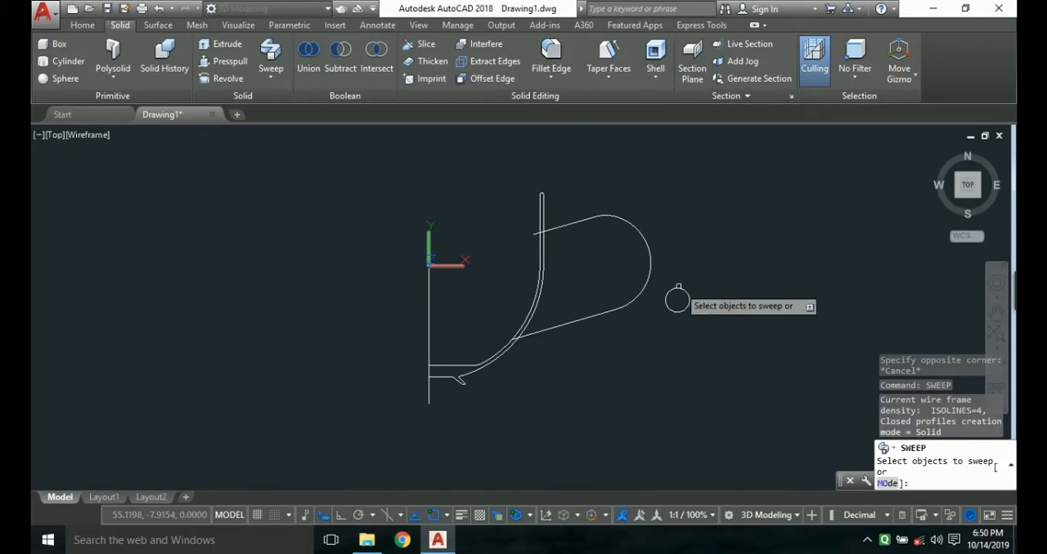
click(677, 300)
key(Return)
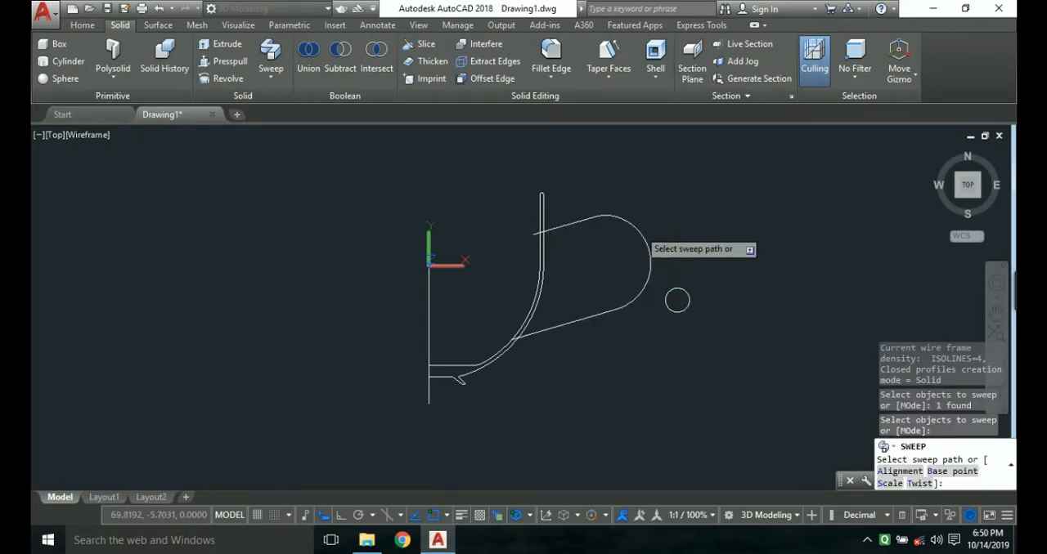
click(638, 230)
key(Escape)
Stretch the lower end of the handle and its path inward through the cup wall, to about (19.5, -17.8).
click(541, 337)
click(563, 315)
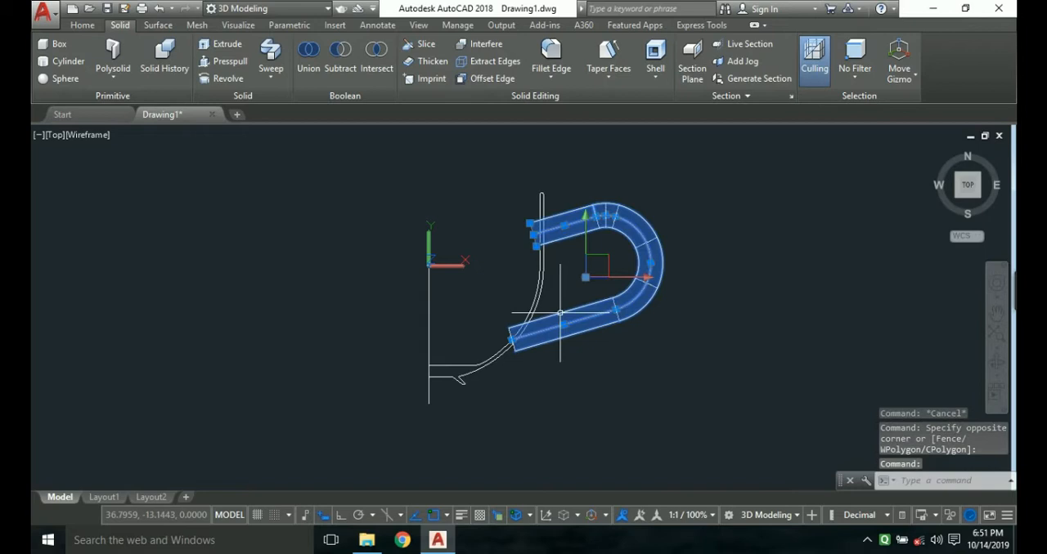
click(511, 339)
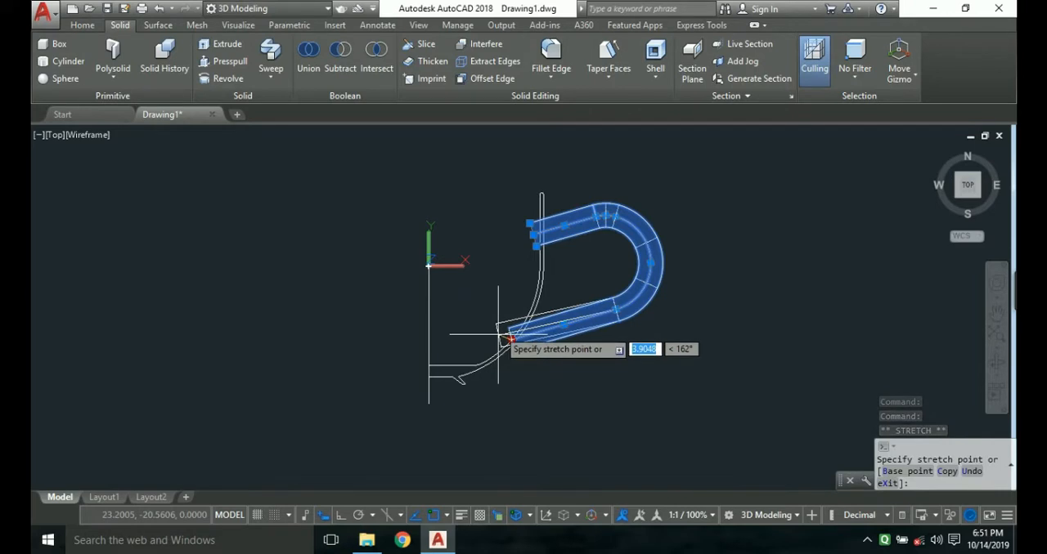
click(497, 330)
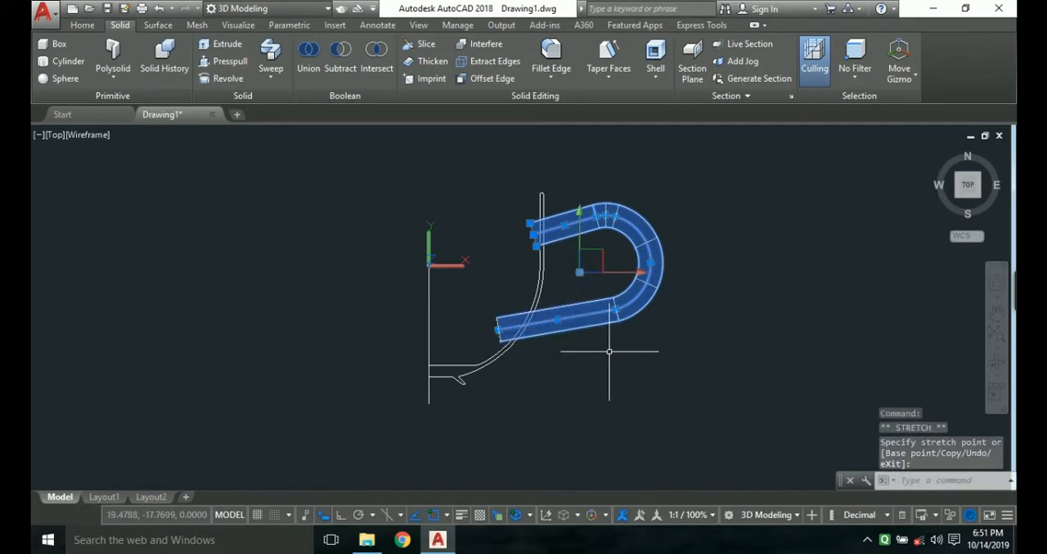
key(Escape)
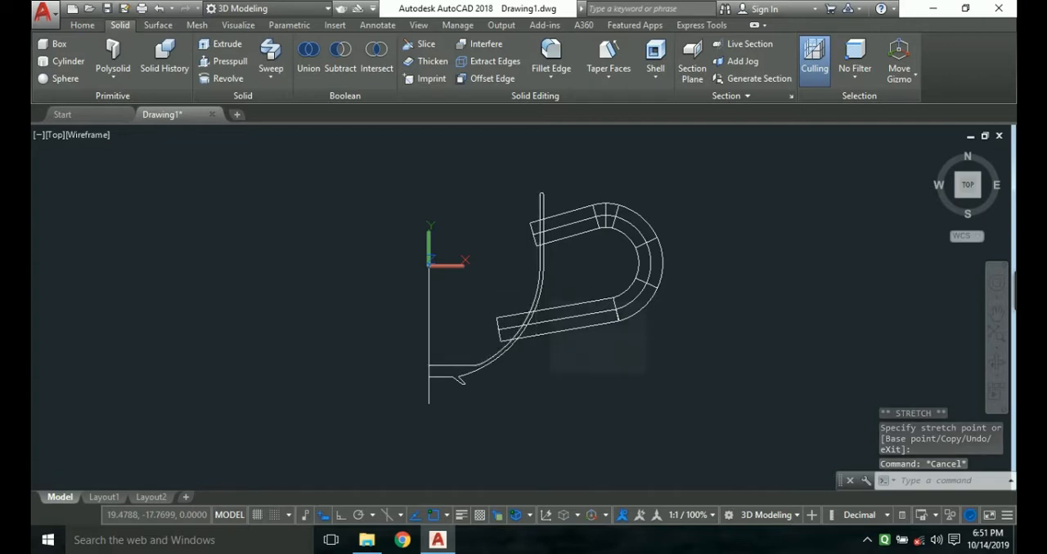
click(538, 283)
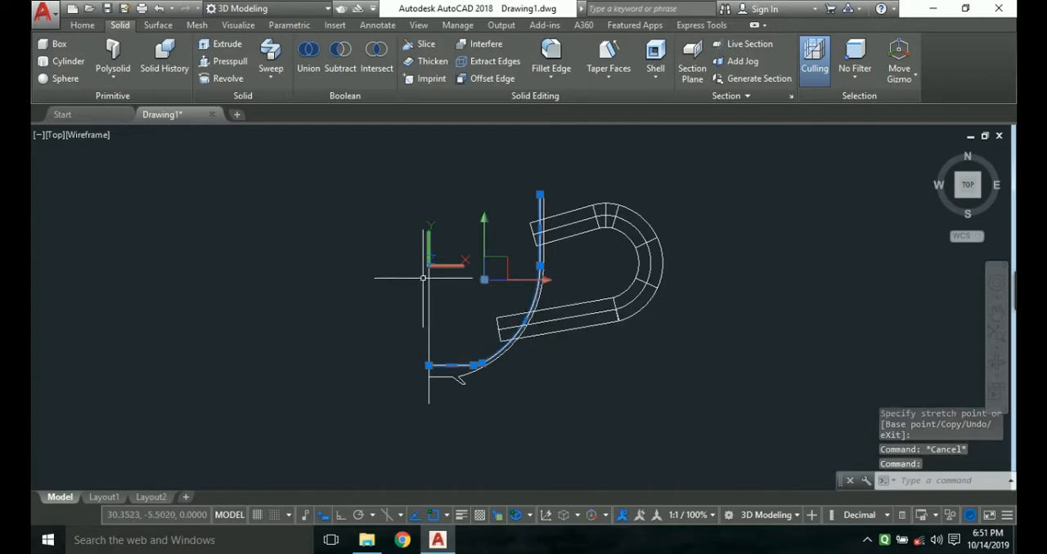
key(Escape)
text(l)
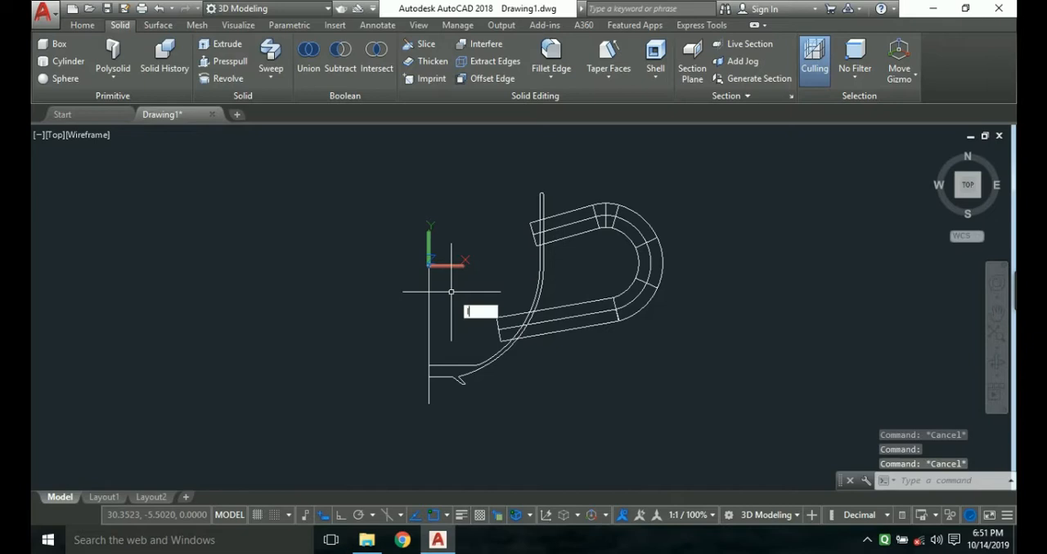
key(Return)
key(Escape)
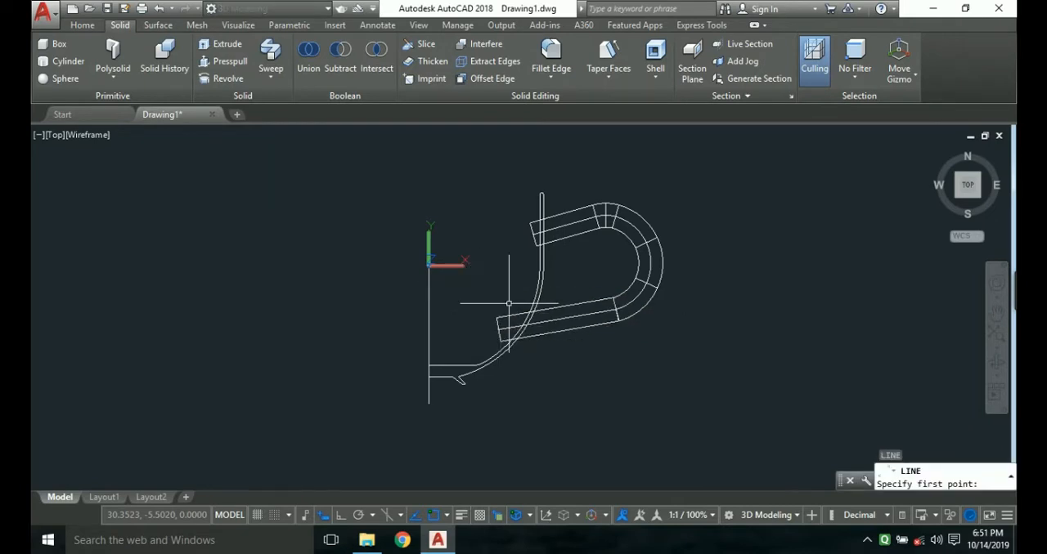
Copy the cup's inner profile polyline and paste the copy outside the cup, below the handle.
click(538, 289)
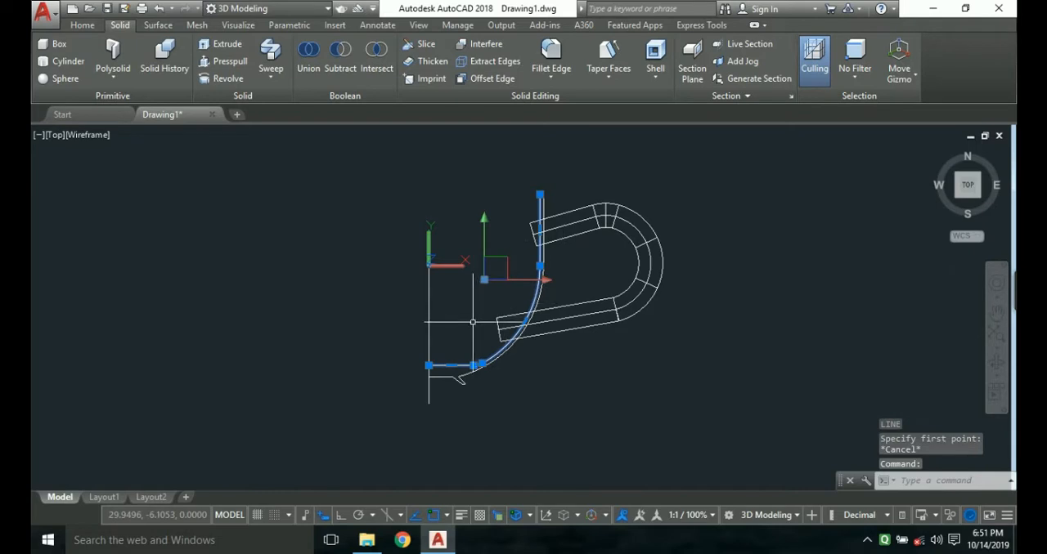
key(ctrl+c)
key(ctrl+v)
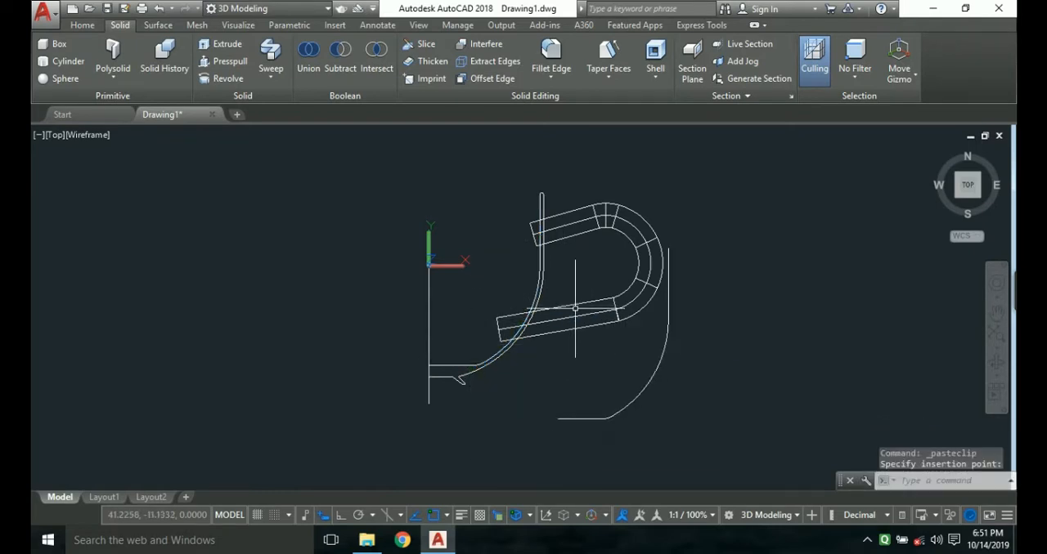
key(Escape)
Move the copied profile by its floor-line end onto the matching end of the original on the vertical axis.
click(562, 417)
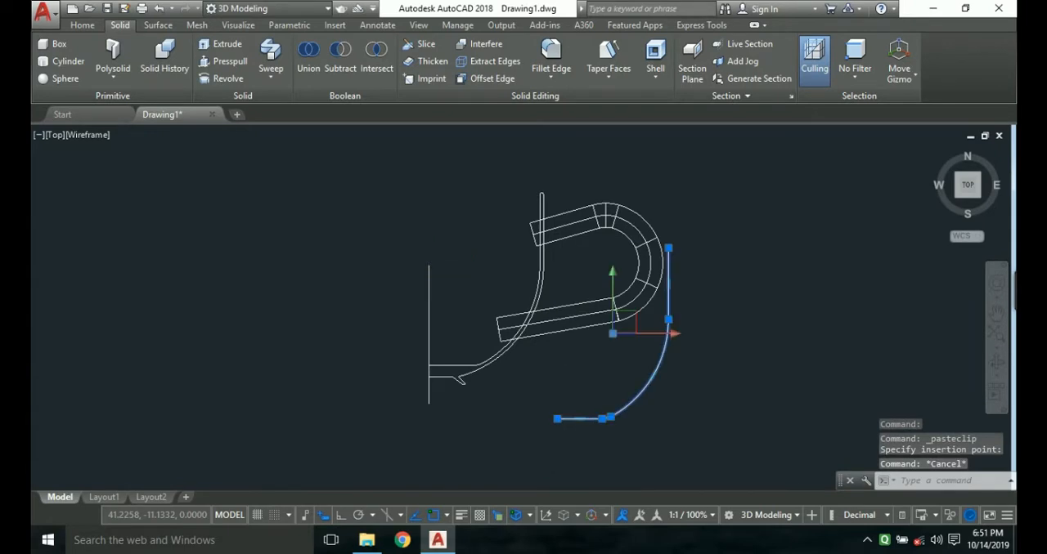
key(Return)
click(562, 416)
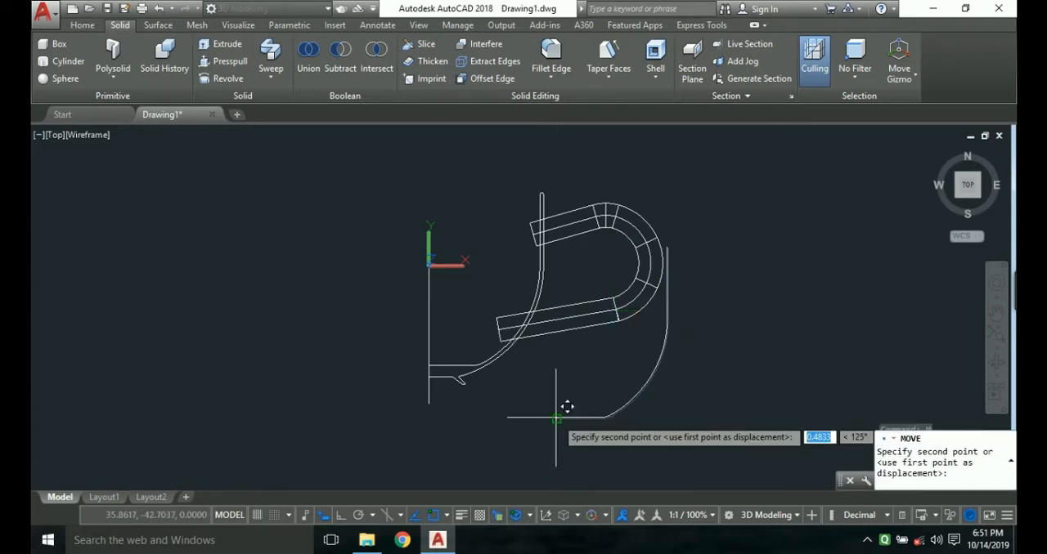
click(428, 365)
click(441, 362)
key(Escape)
Draw a line from the top end of the inner cup profile at (31, 20) to the upper end of the vertical axis line.
text(l)
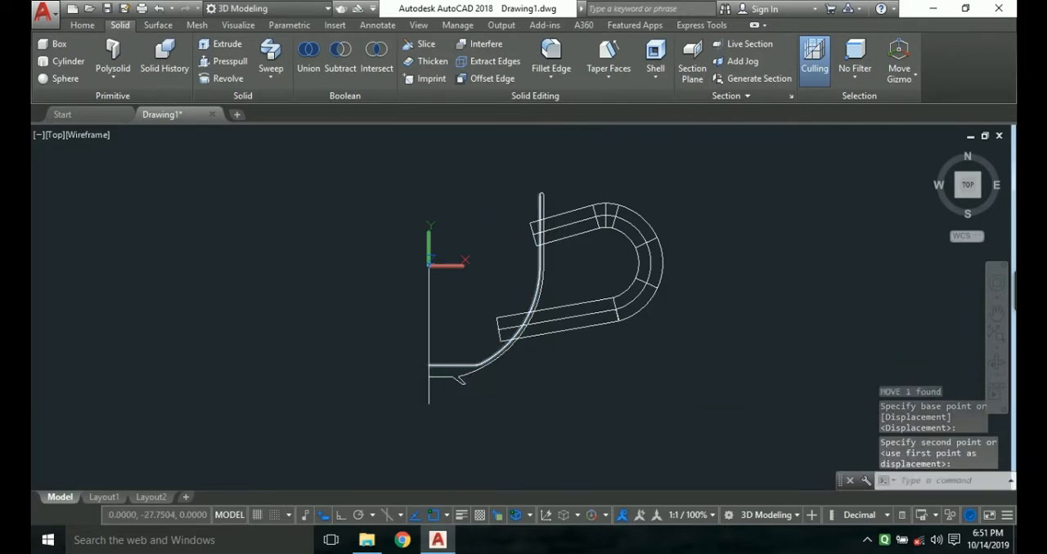
key(Return)
scroll(539, 197, up, 3)
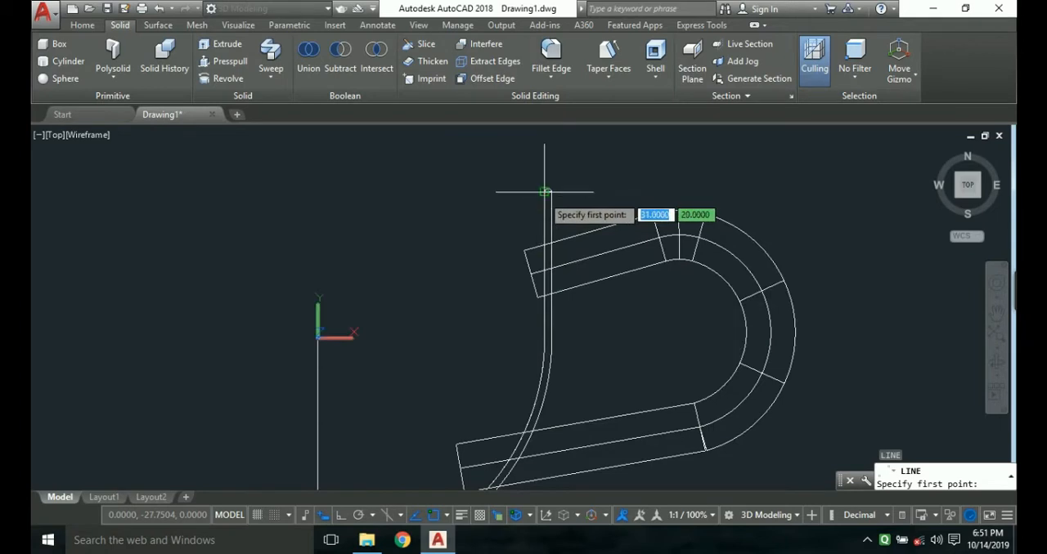
click(545, 192)
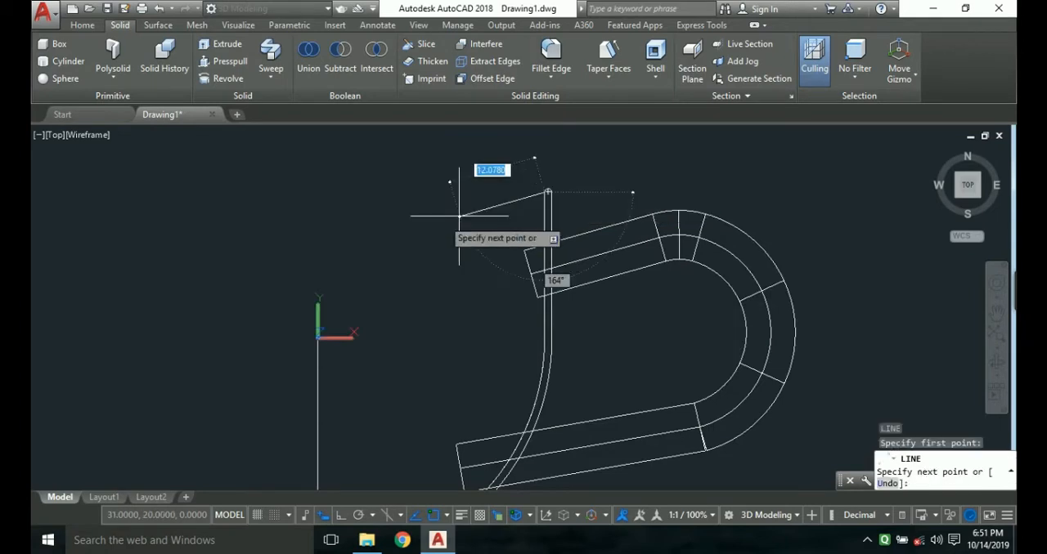
click(318, 334)
scroll(347, 332, down, 2)
middle_drag(392, 323, 413, 239)
key(Escape)
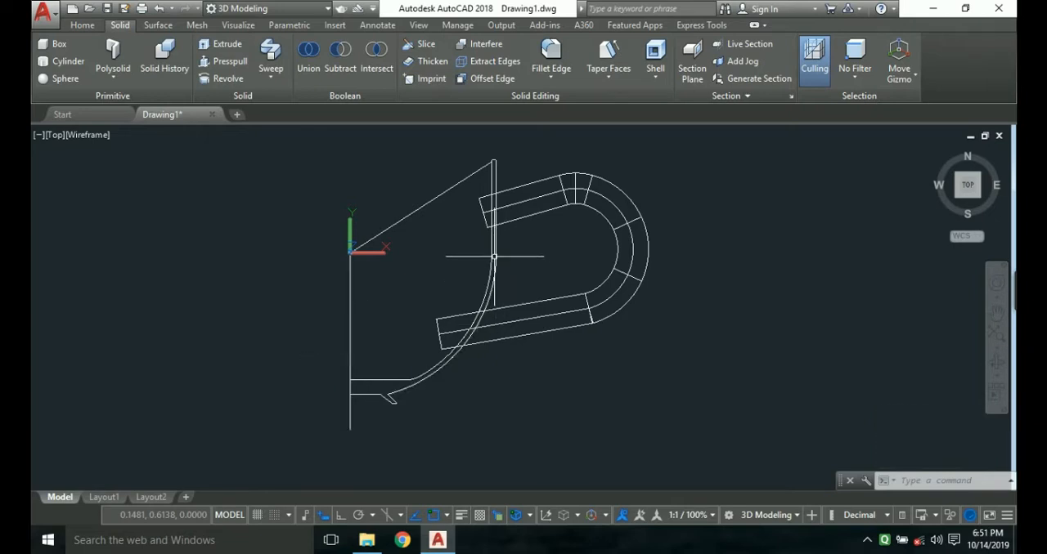
Delete the long vertical axis line and draw a line from the origin down to the inner floor line's end on the axis.
click(349, 368)
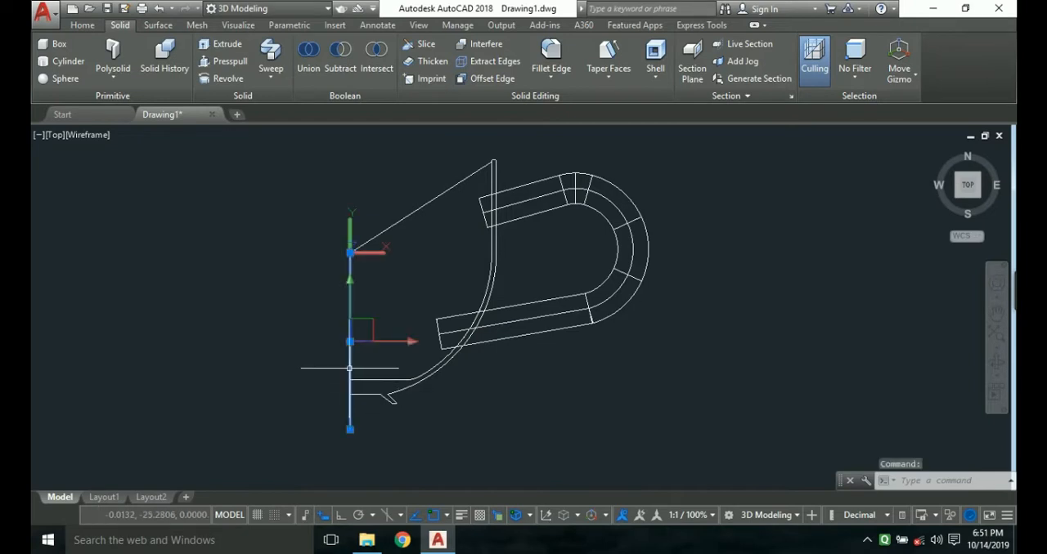
key(Escape)
text(l)
key(Return)
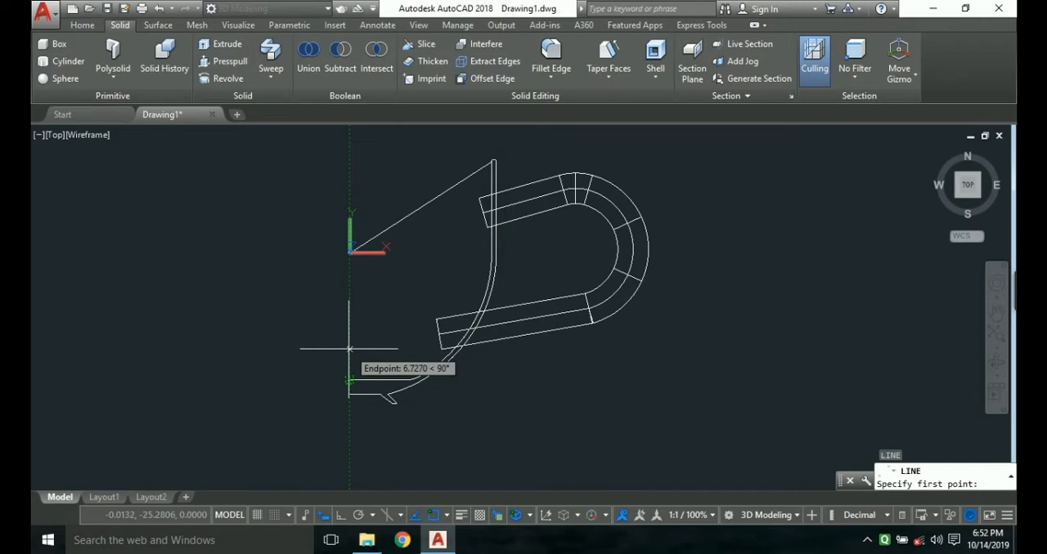
scroll(349, 349, up, 2)
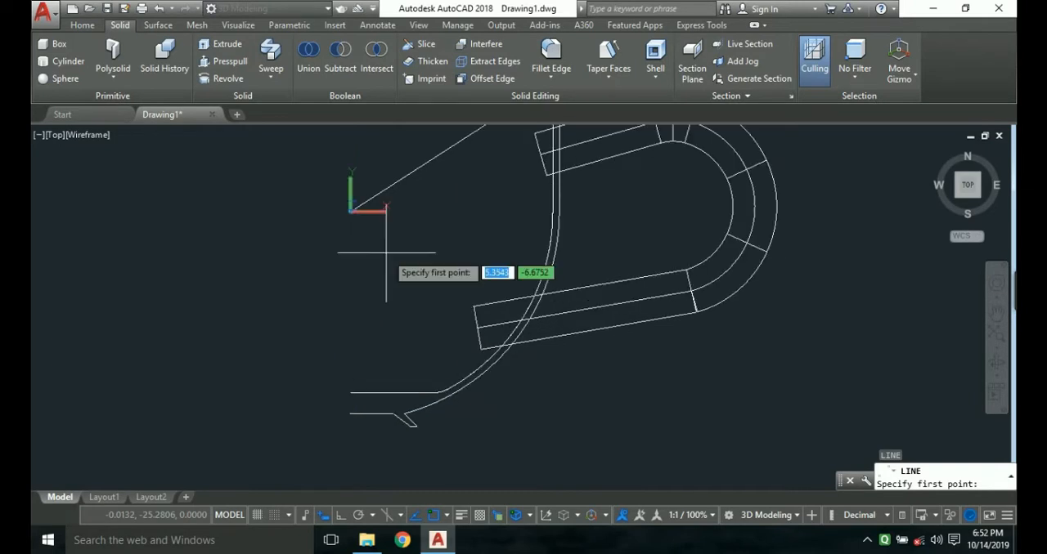
click(350, 212)
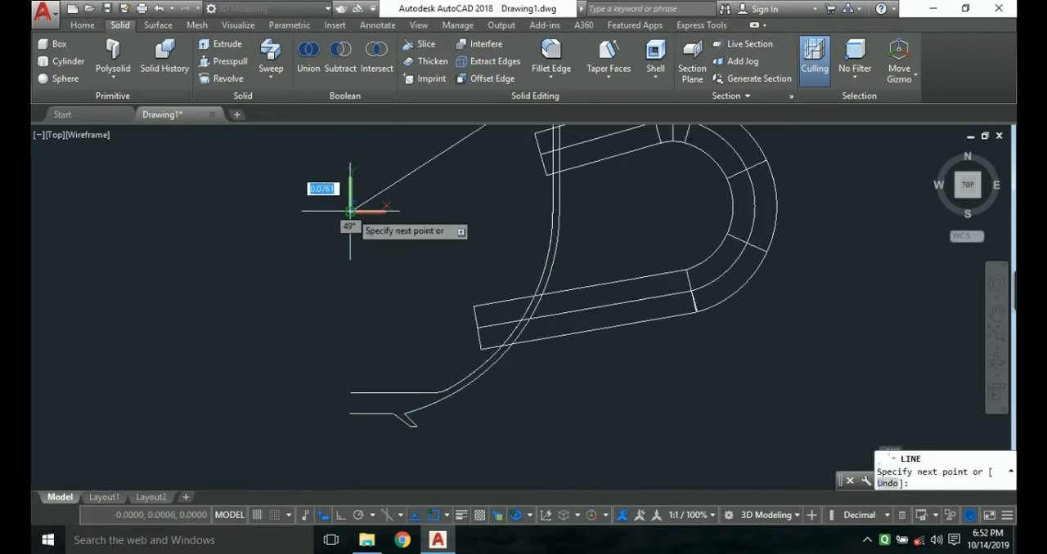
click(350, 392)
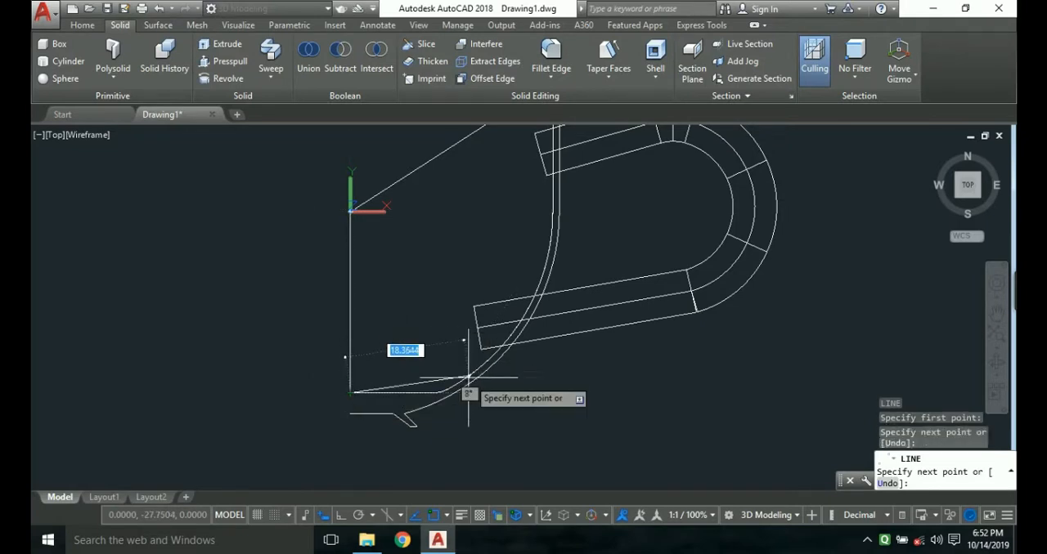
key(Escape)
Preview the handle and profiles in the Shaded visual style from a tilted view, and undo the orbit and the style change.
scroll(401, 372, down, 3)
click(87, 135)
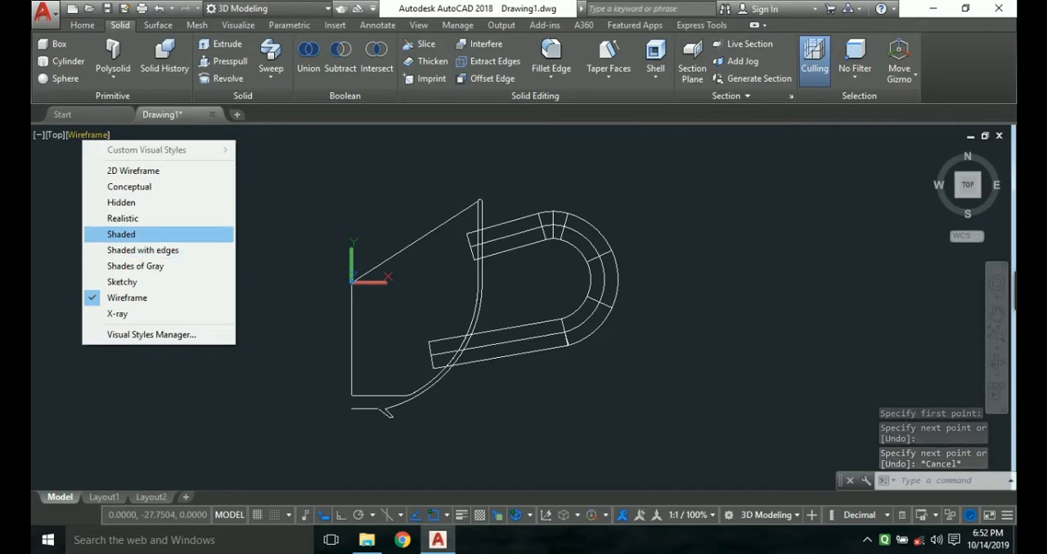
click(122, 233)
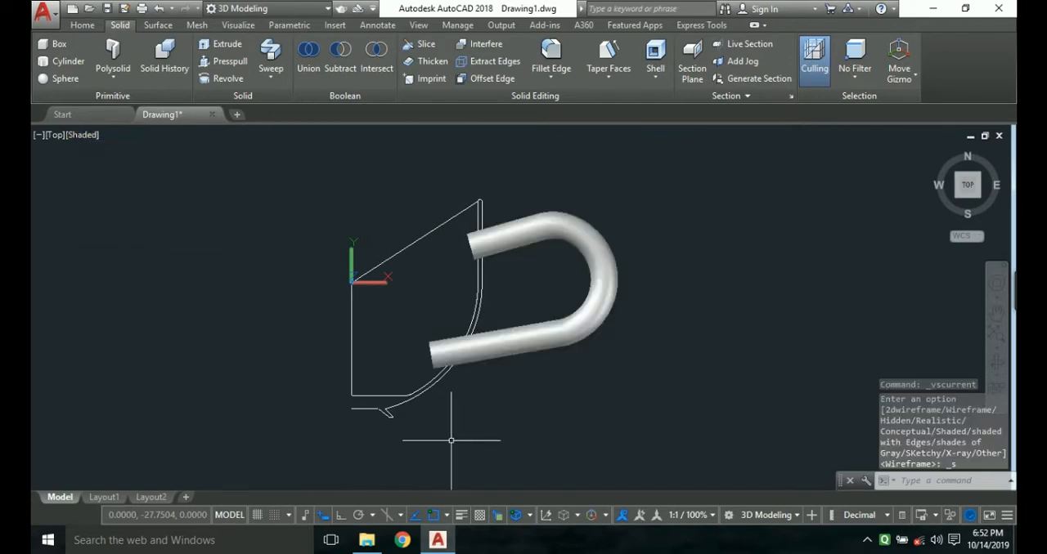
click(997, 362)
mouse_move(424, 325)
mouse_down()
mouse_move(589, 306)
mouse_move(532, 298)
mouse_move(425, 324)
mouse_move(617, 303)
mouse_move(394, 324)
mouse_up()
mouse_move(421, 425)
mouse_down()
mouse_move(409, 432)
mouse_move(428, 437)
mouse_up()
key(Escape)
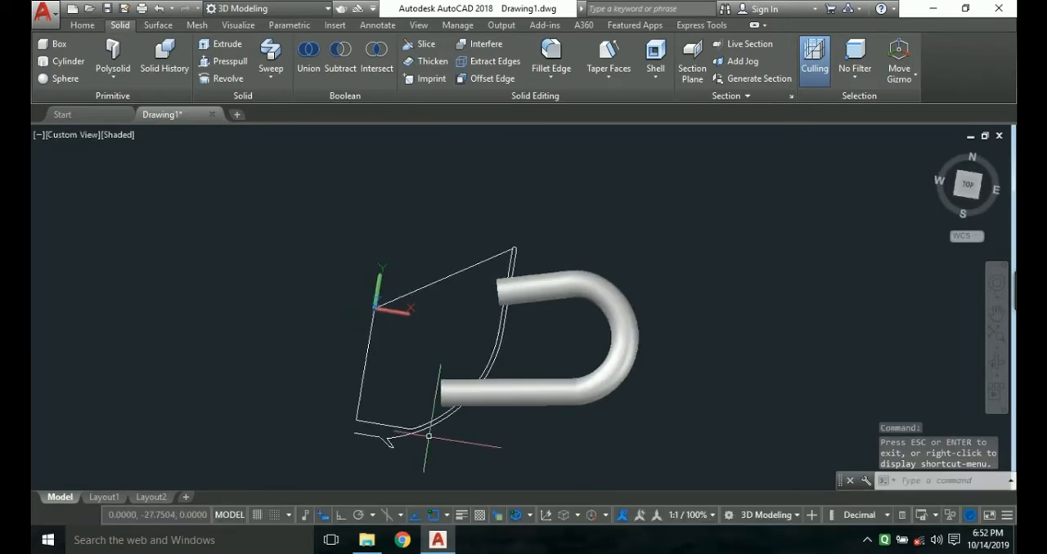
key(ctrl+z)
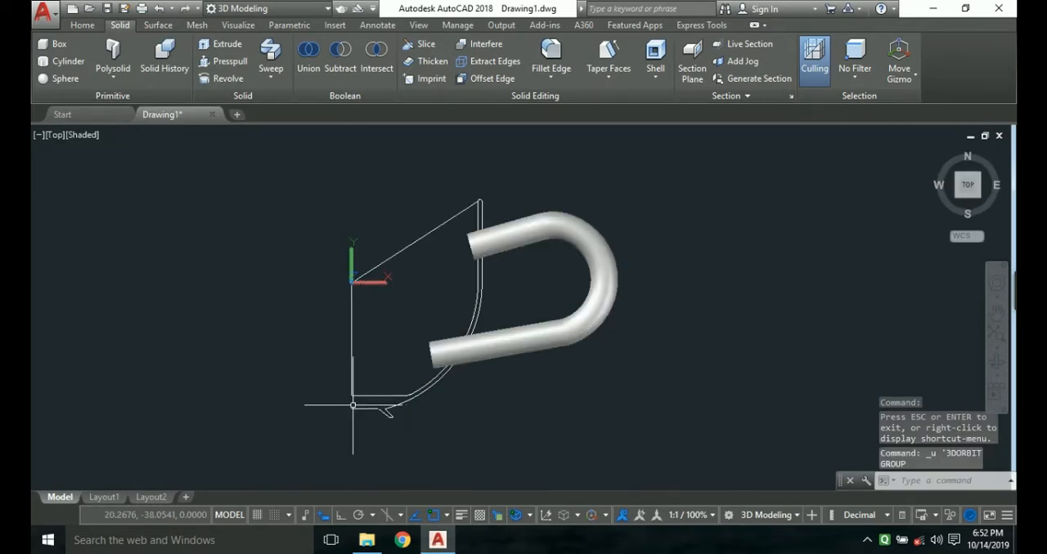
key(ctrl+z)
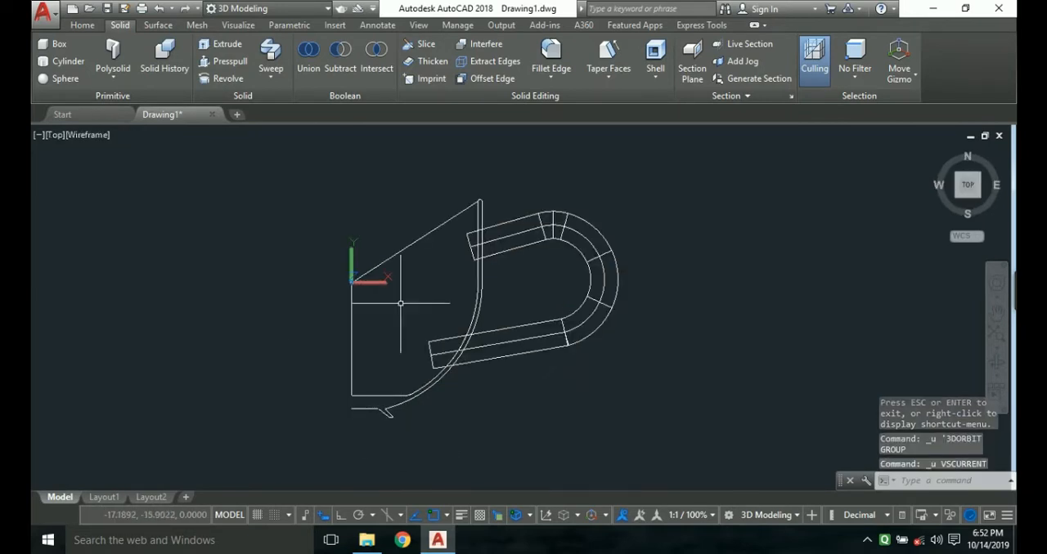
Join the sloped line, the vertical axis line and one of the overlapping inner profile polylines into a single closed polyline.
click(396, 252)
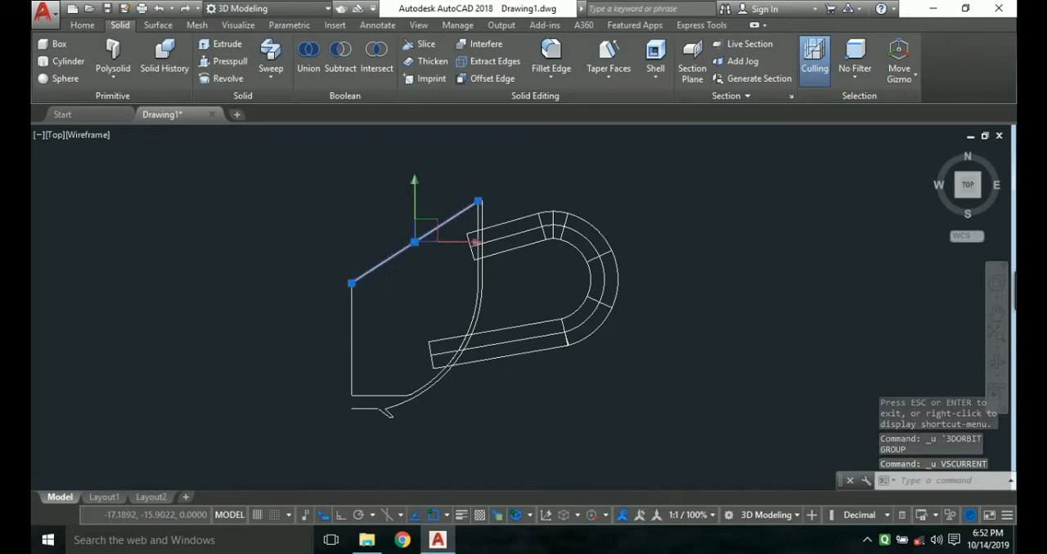
click(352, 326)
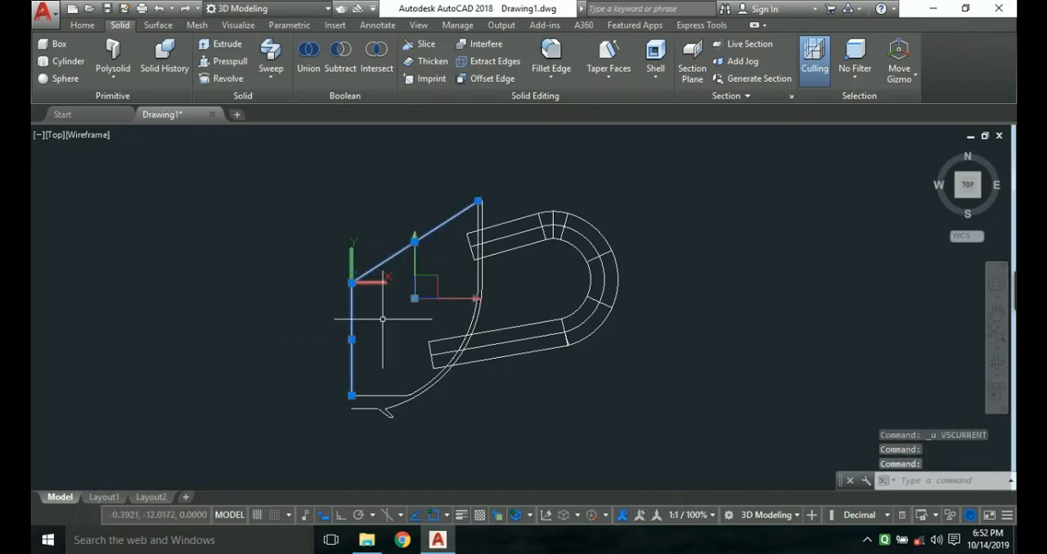
click(378, 396)
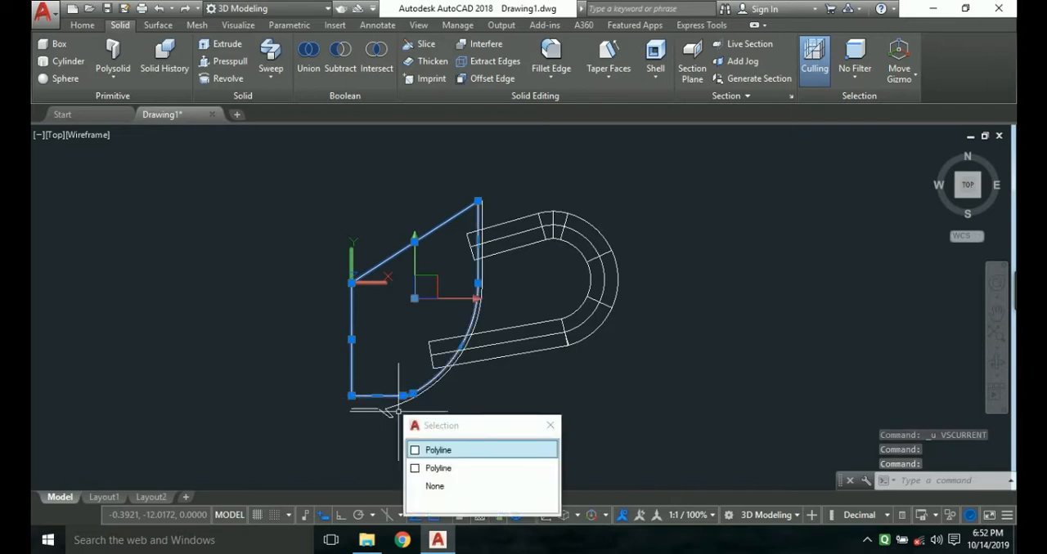
click(437, 446)
text(j)
key(Return)
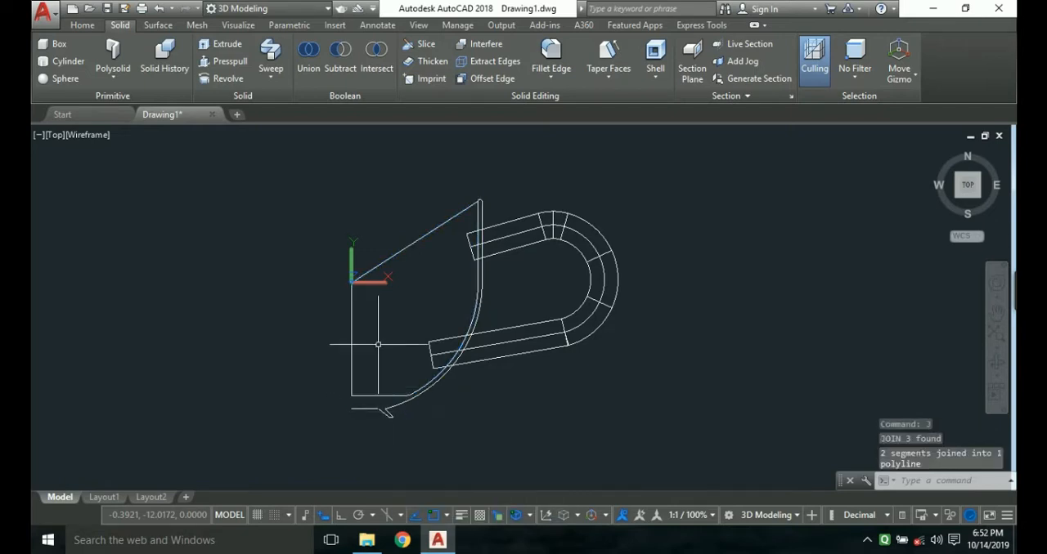
Revolve the closed inner profile 360° about the vertical axis from the origin to the inner floor line's end.
click(402, 254)
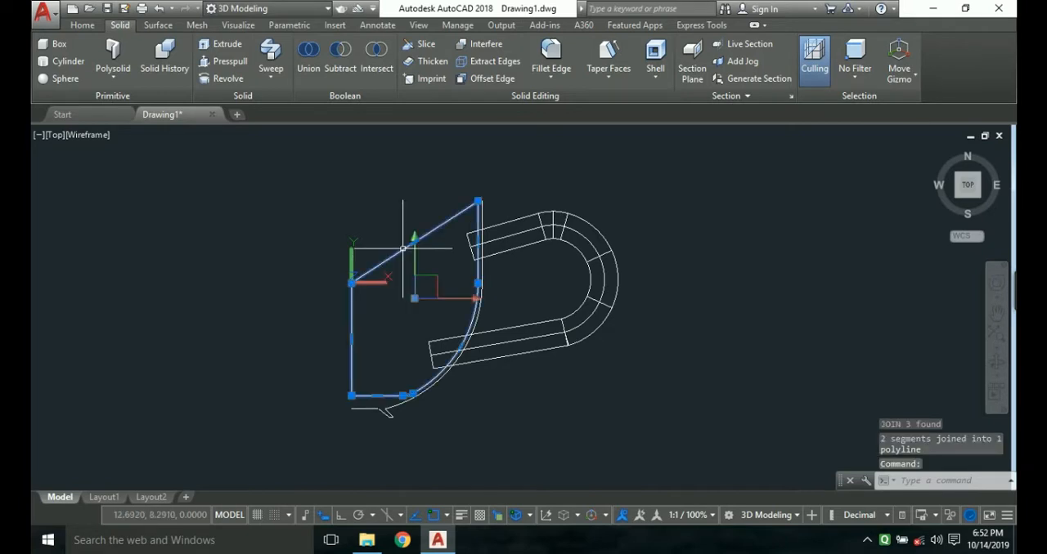
text(rev)
key(Return)
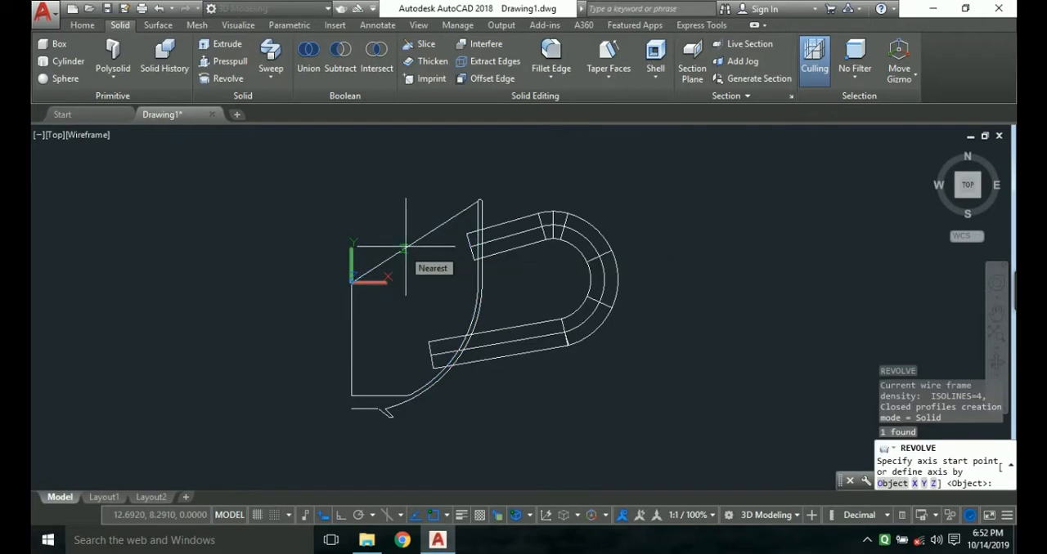
click(351, 282)
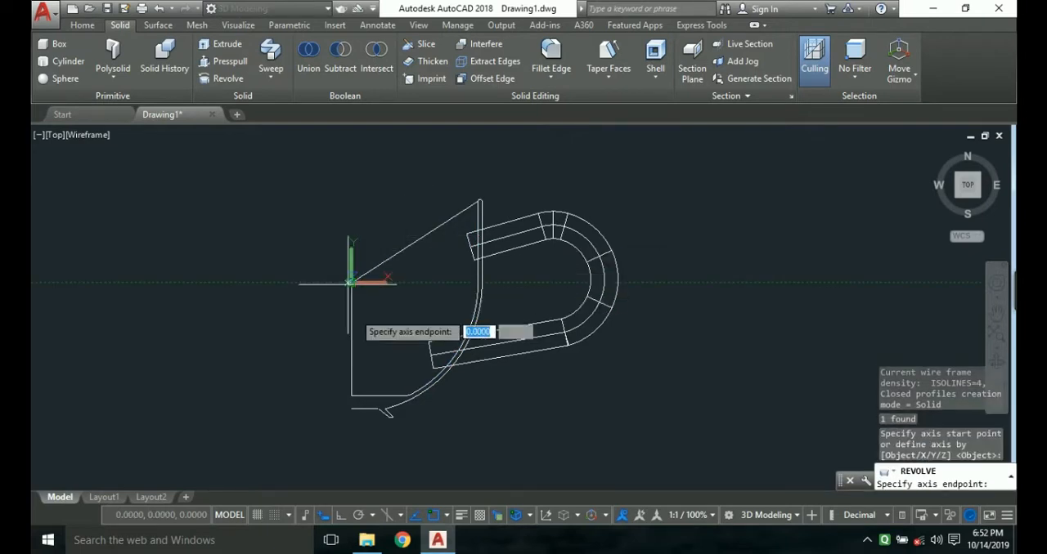
click(351, 396)
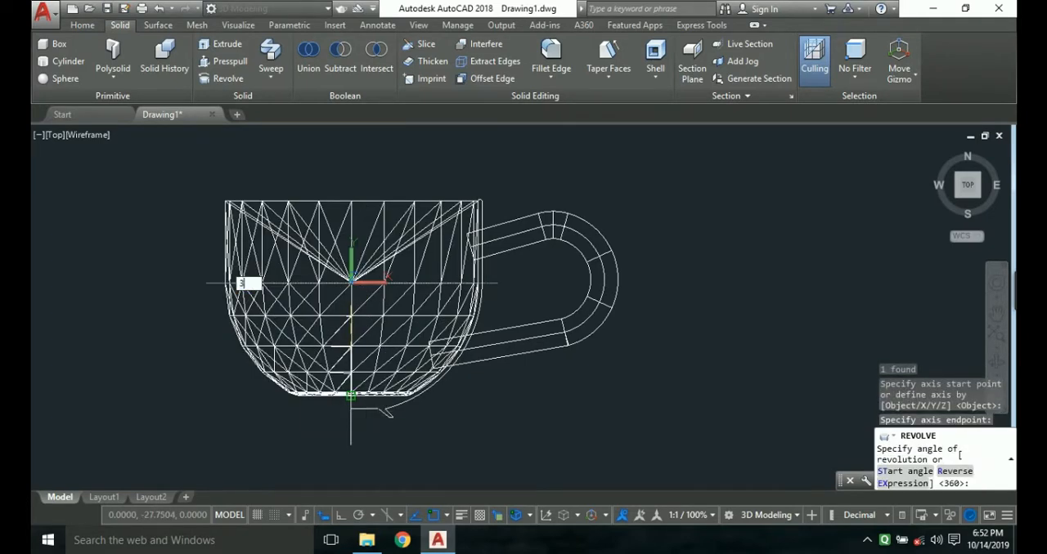
key(Return)
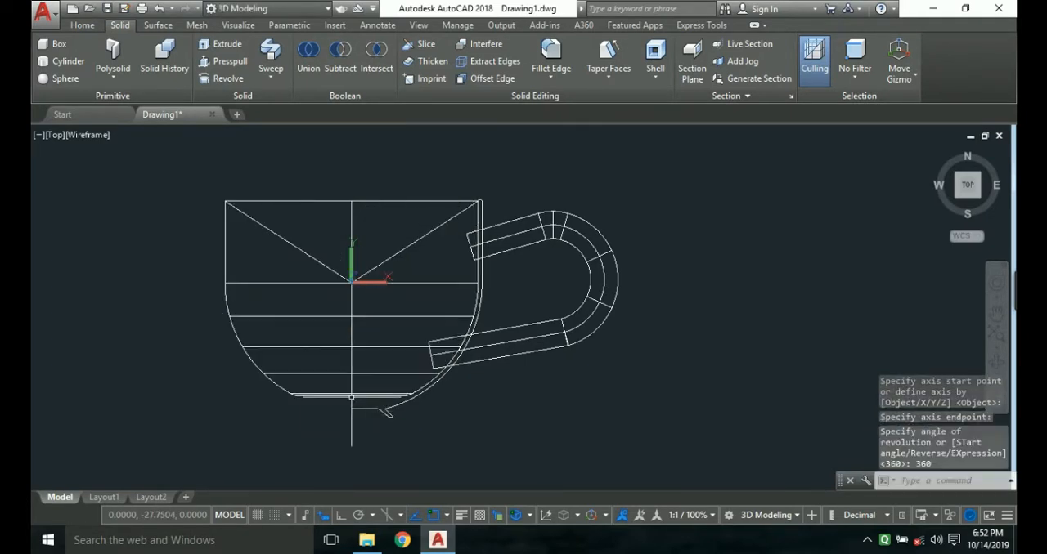
key(Escape)
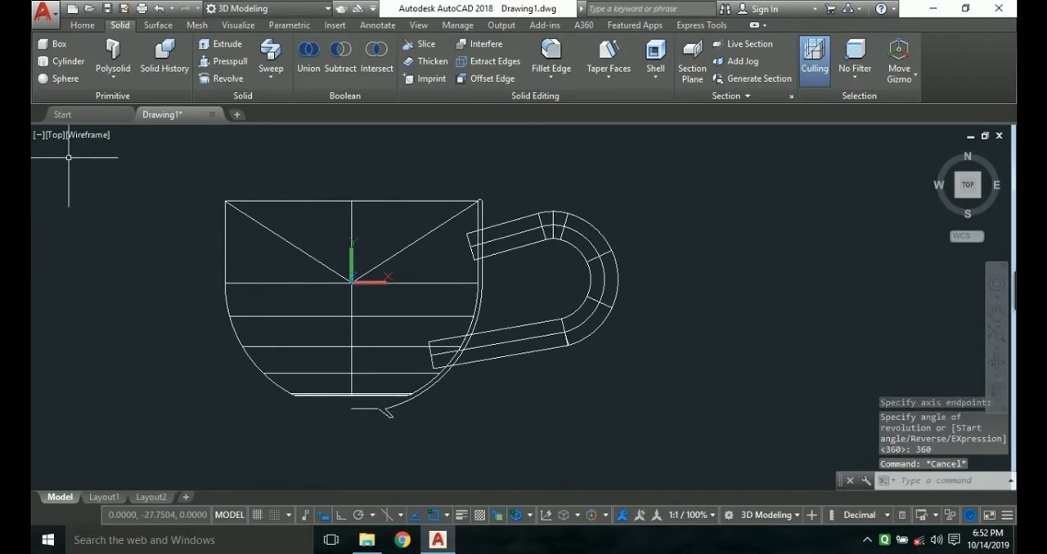
Apply the Shaded visual style and orbit the model to a tilted view showing the revolved solid's conical top and the handle.
click(88, 134)
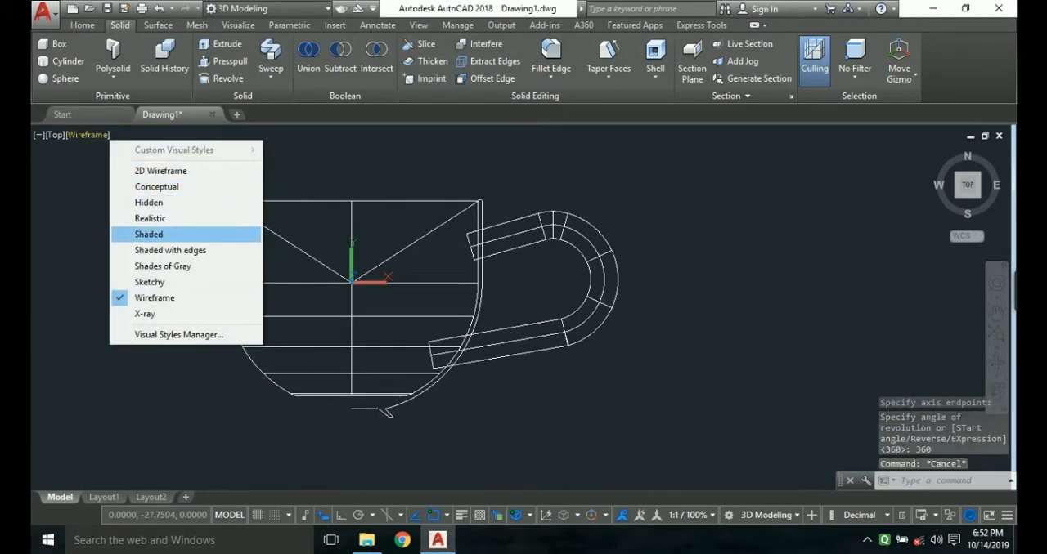
click(155, 234)
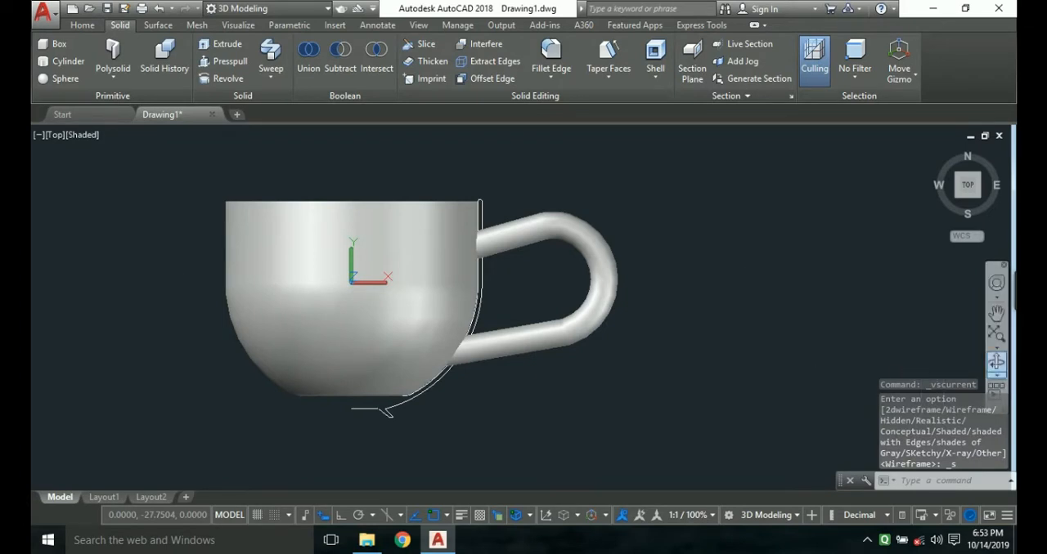
click(996, 362)
mouse_move(458, 327)
mouse_down()
mouse_move(421, 282)
mouse_move(524, 261)
mouse_move(459, 318)
mouse_up()
drag(420, 287, 429, 282)
key(Escape)
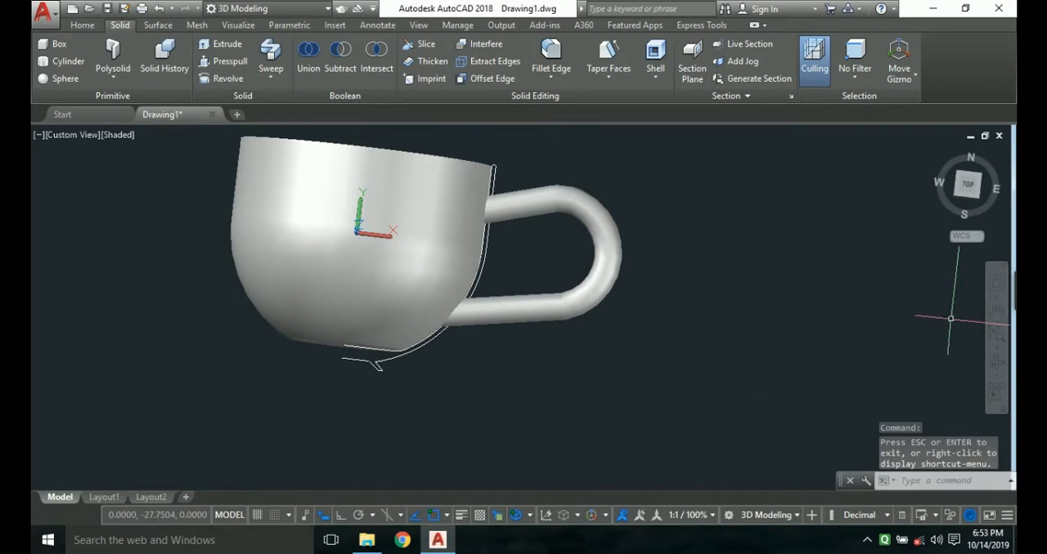
click(996, 373)
click(908, 388)
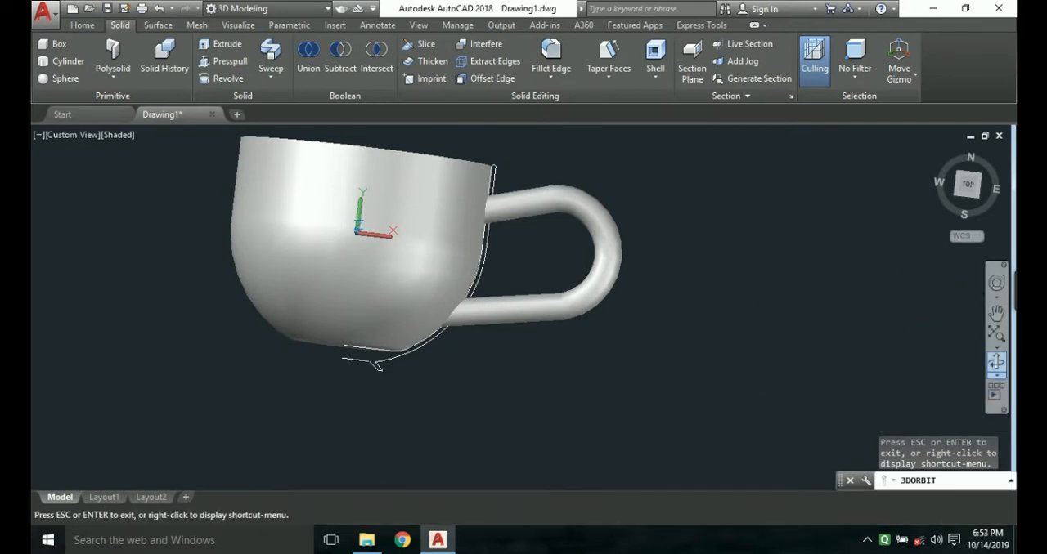
click(997, 373)
click(941, 402)
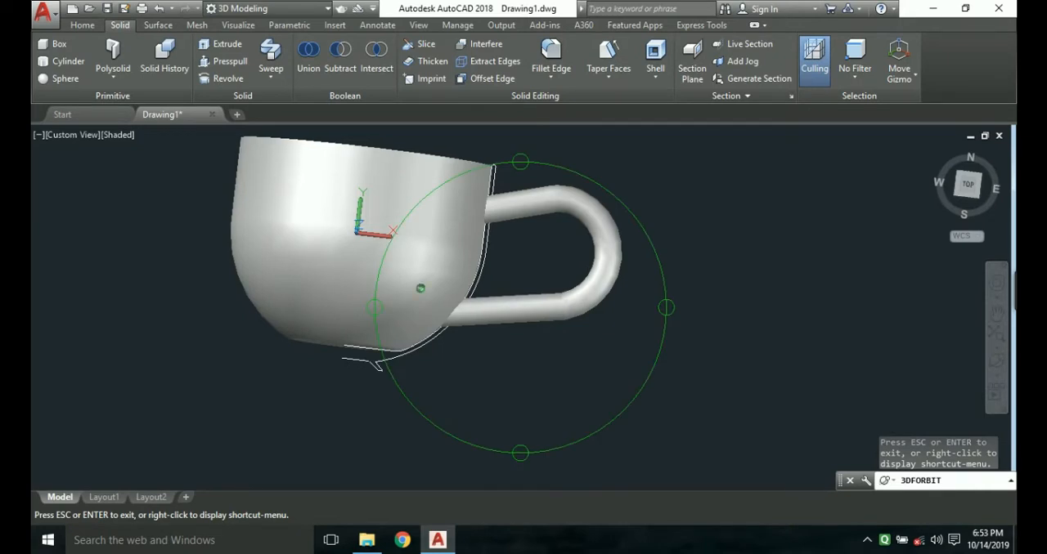
drag(458, 282, 360, 334)
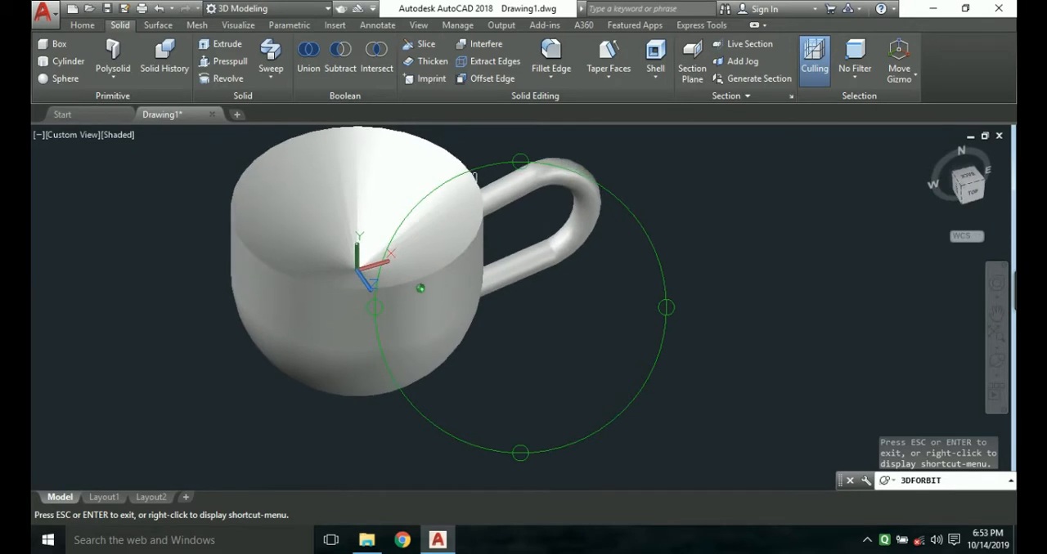
key(Escape)
Subtract the revolved inner solid from the handle to trim the handle ends at the cup's inner wall.
click(522, 174)
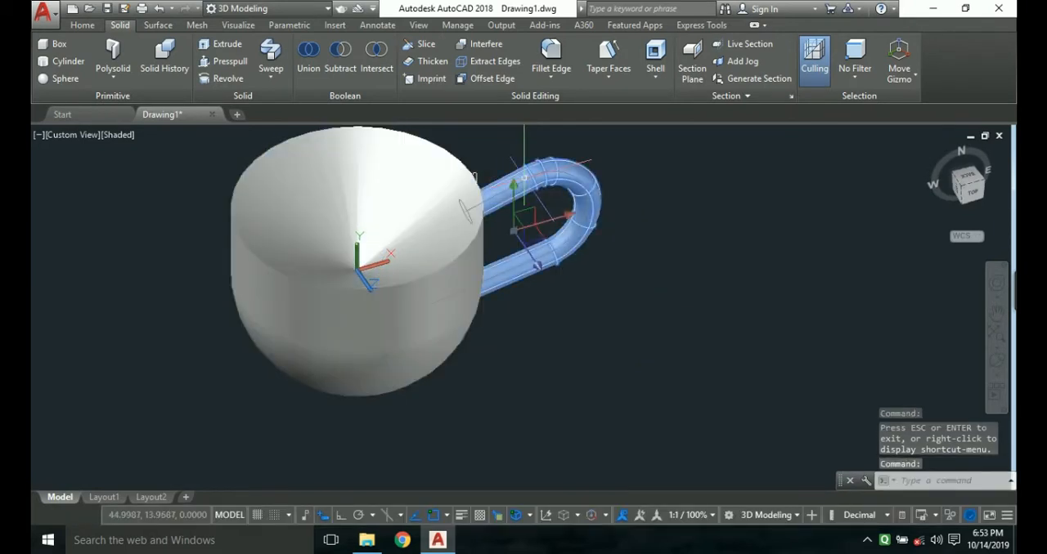
key(Escape)
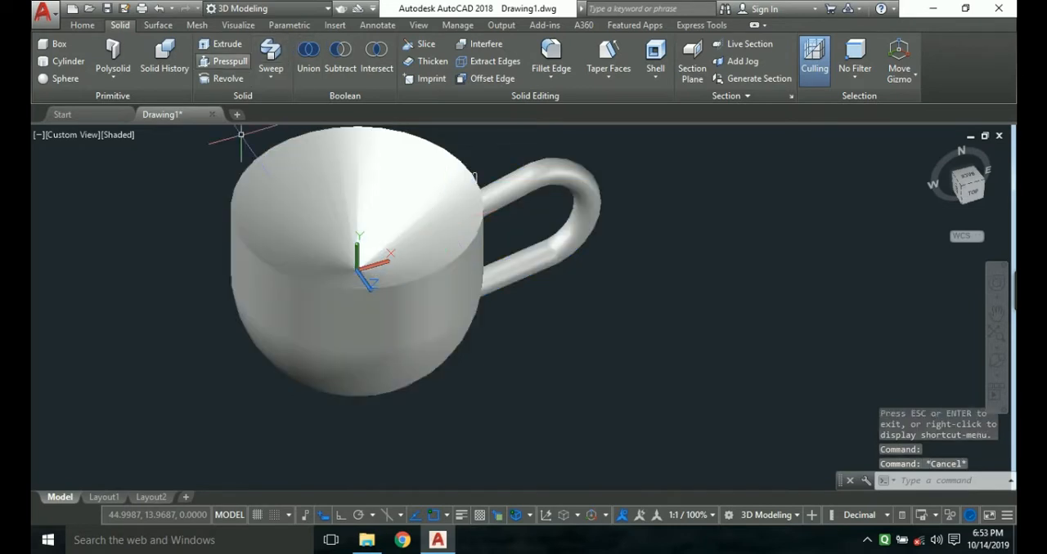
click(340, 59)
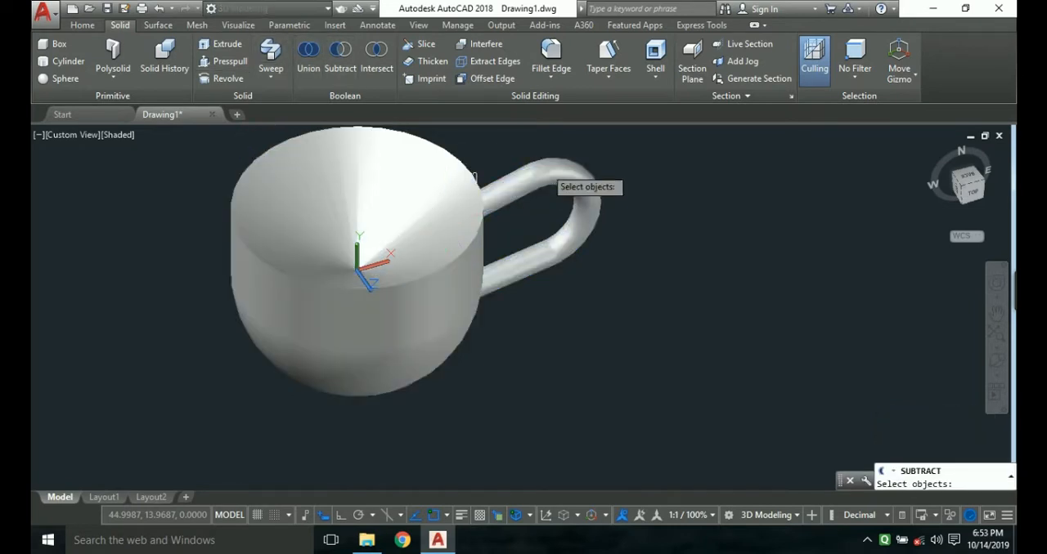
click(544, 167)
key(Return)
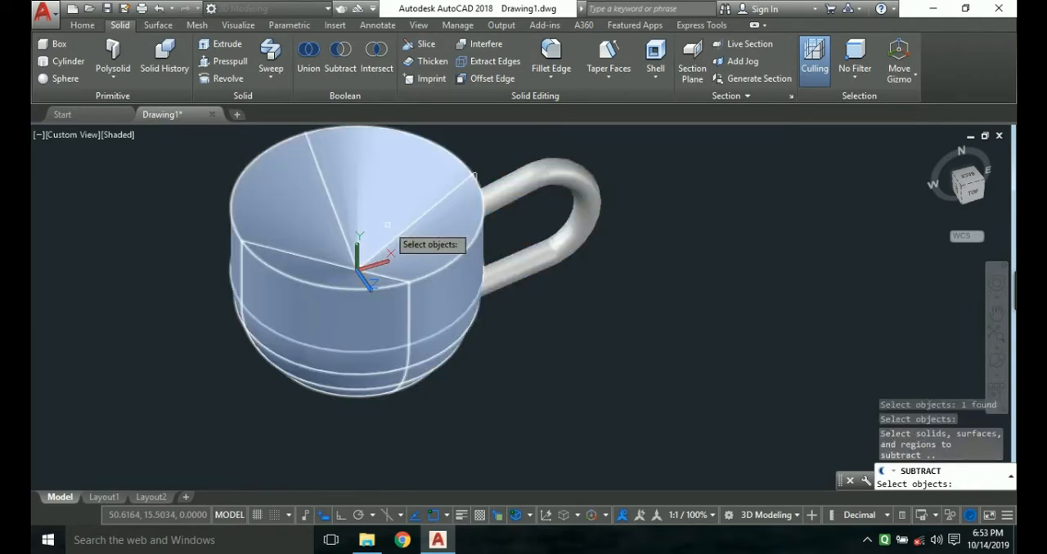
click(391, 232)
key(Return)
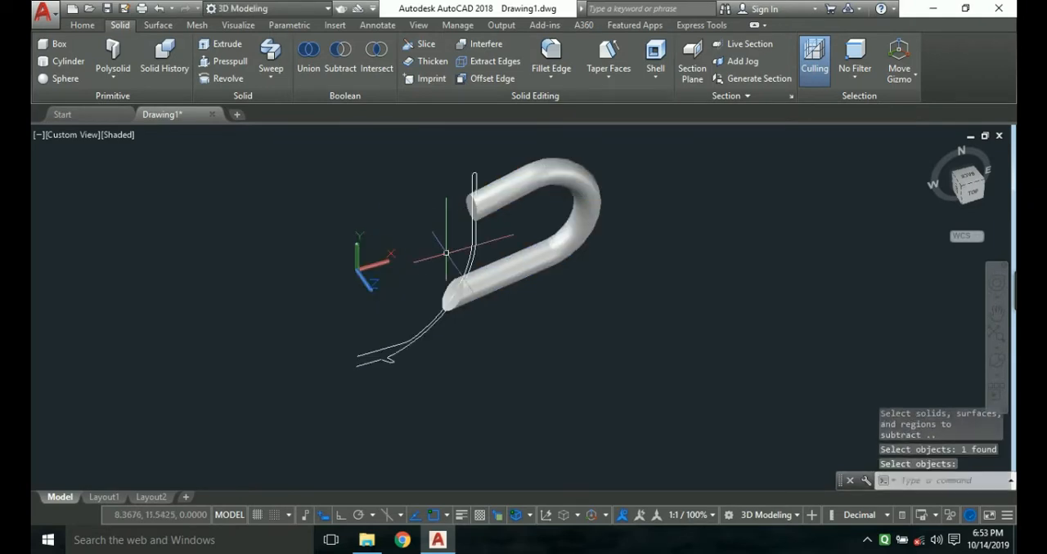
key(Escape)
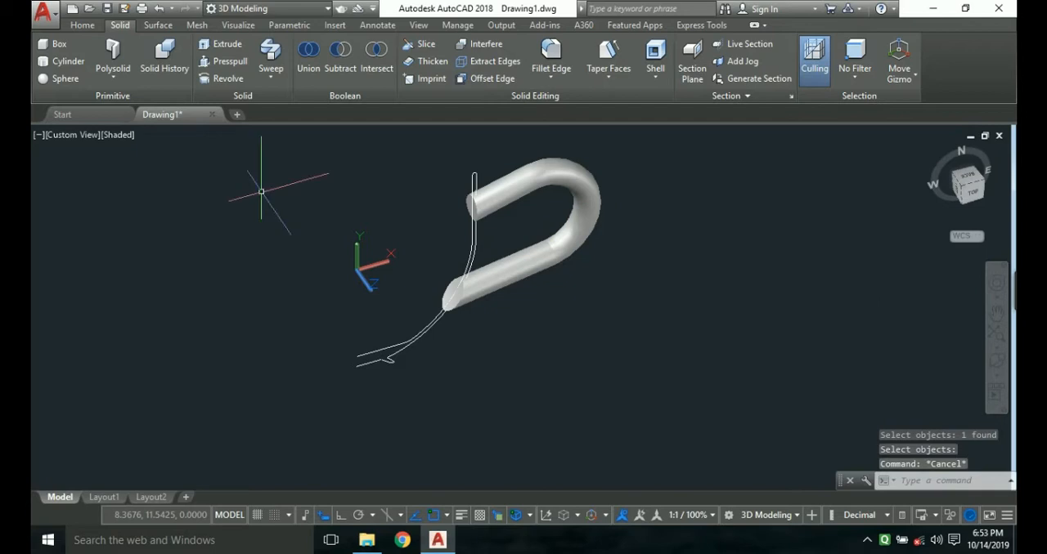
Return to the Top view and rotate it so that north points up.
click(971, 190)
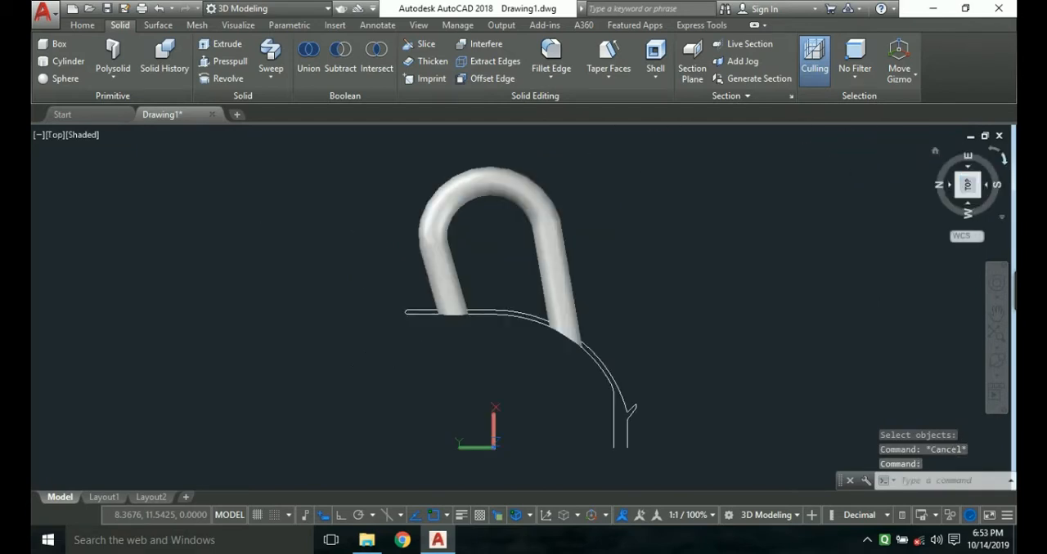
click(1003, 159)
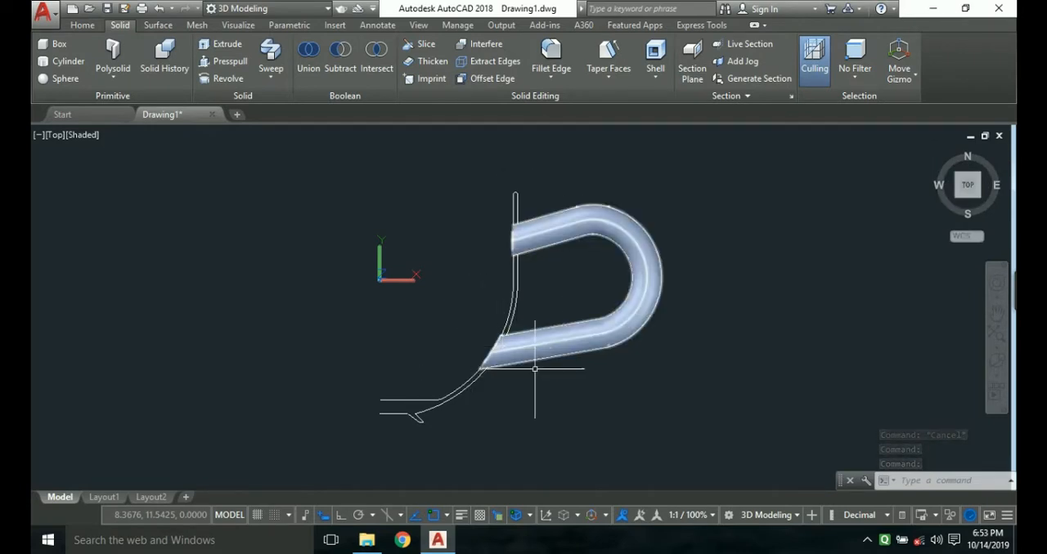
key(Escape)
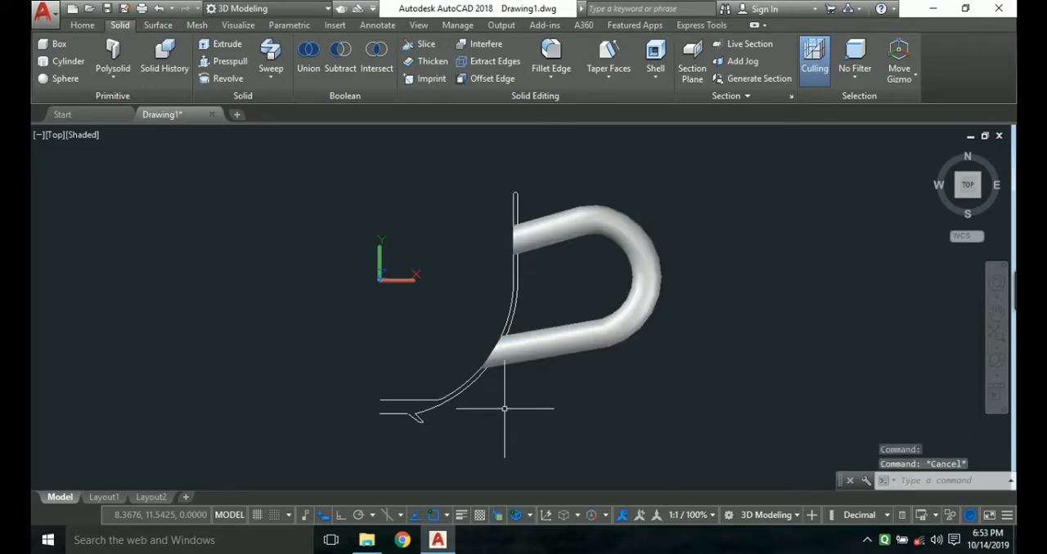
Join the inner wall, outer wall, rim and foot segments of the half cross-section into one polyline.
scroll(377, 422, up, 2)
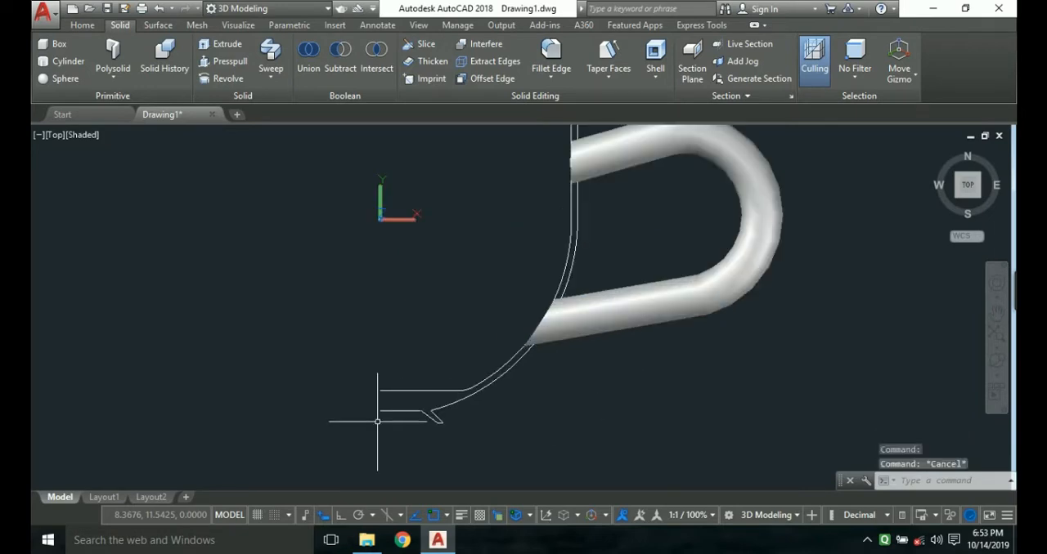
click(406, 389)
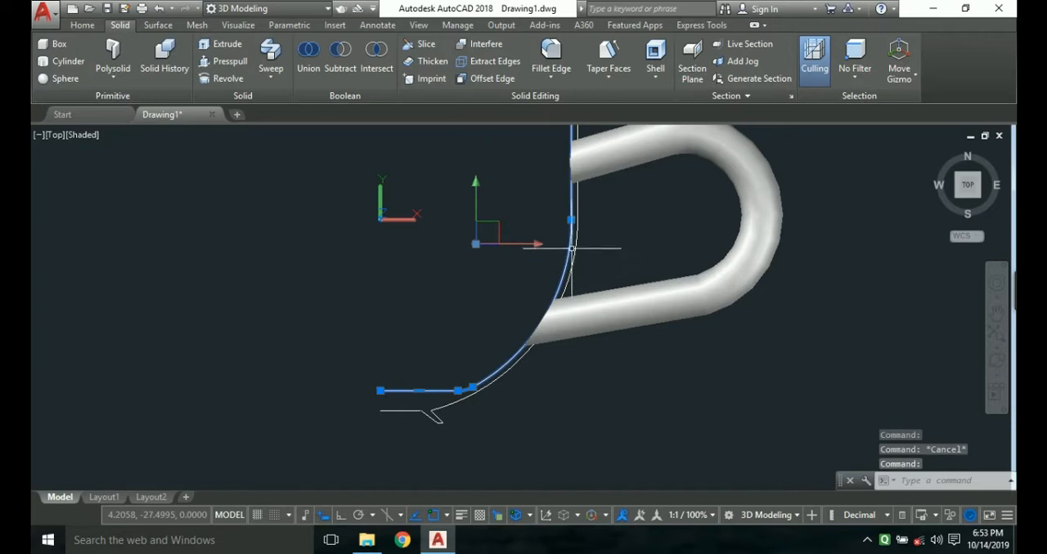
scroll(577, 245, up, 2)
scroll(580, 237, down, 4)
scroll(573, 165, up, 2)
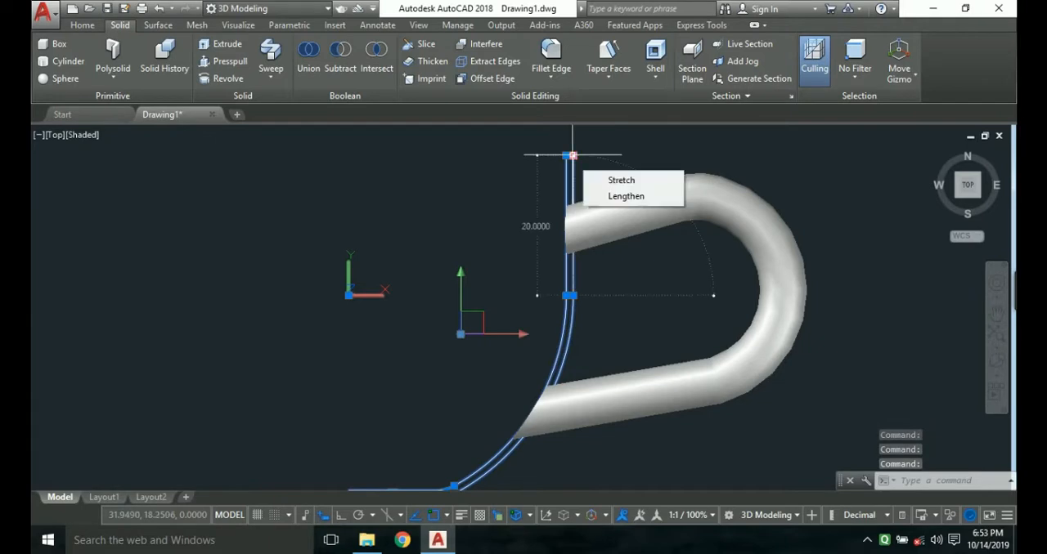
scroll(566, 155, up, 2)
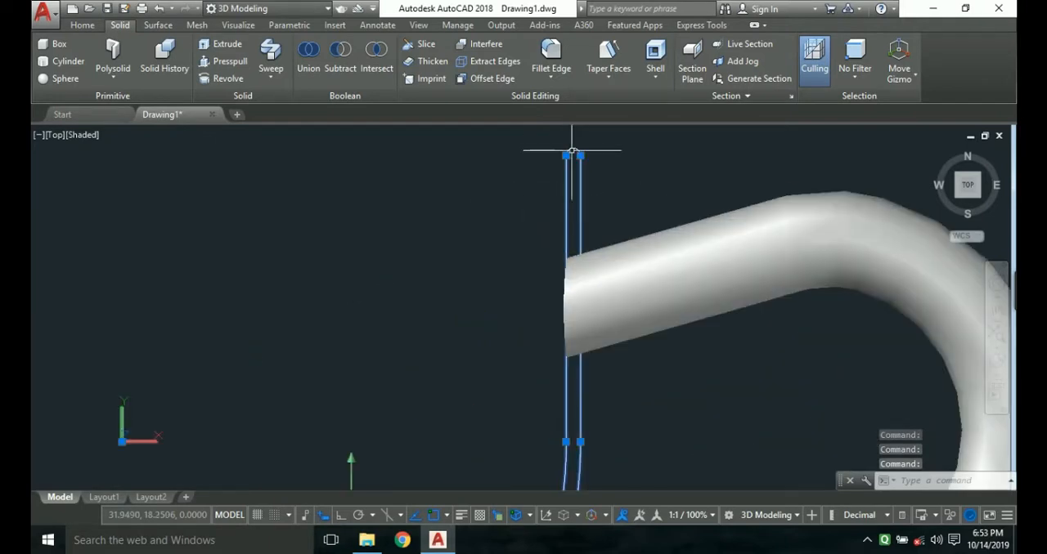
scroll(554, 240, down, 2)
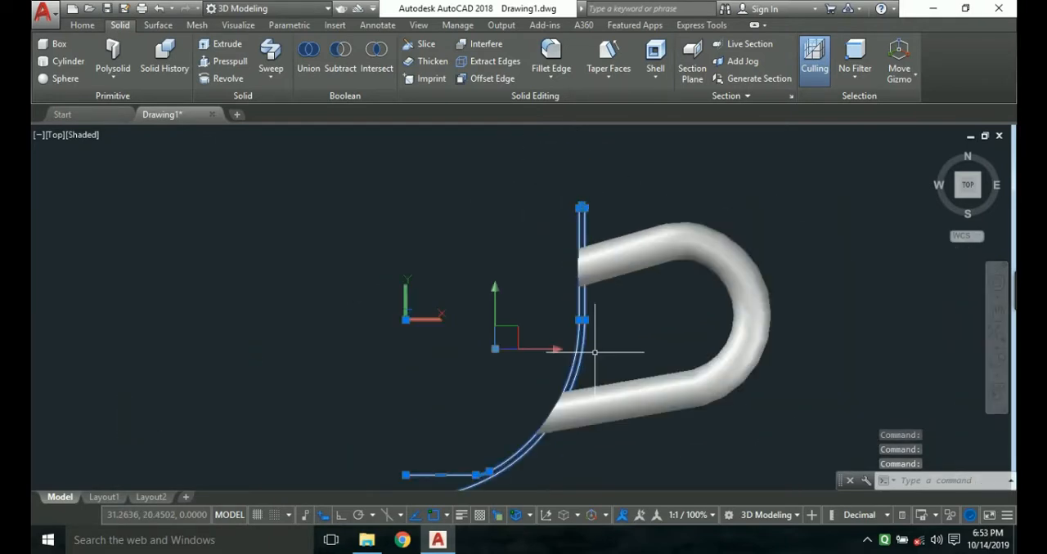
middle_drag(601, 351, 600, 275)
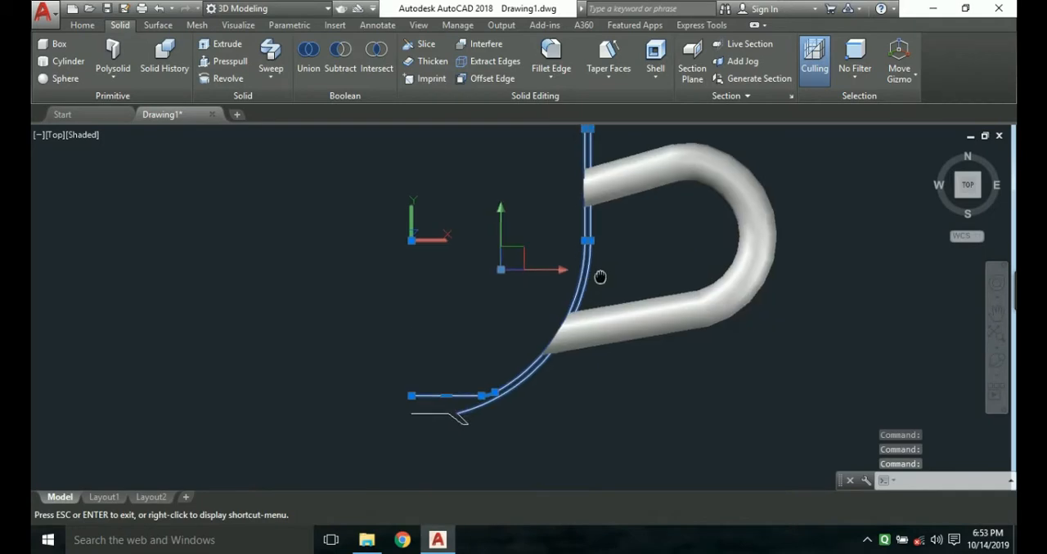
click(399, 404)
click(495, 441)
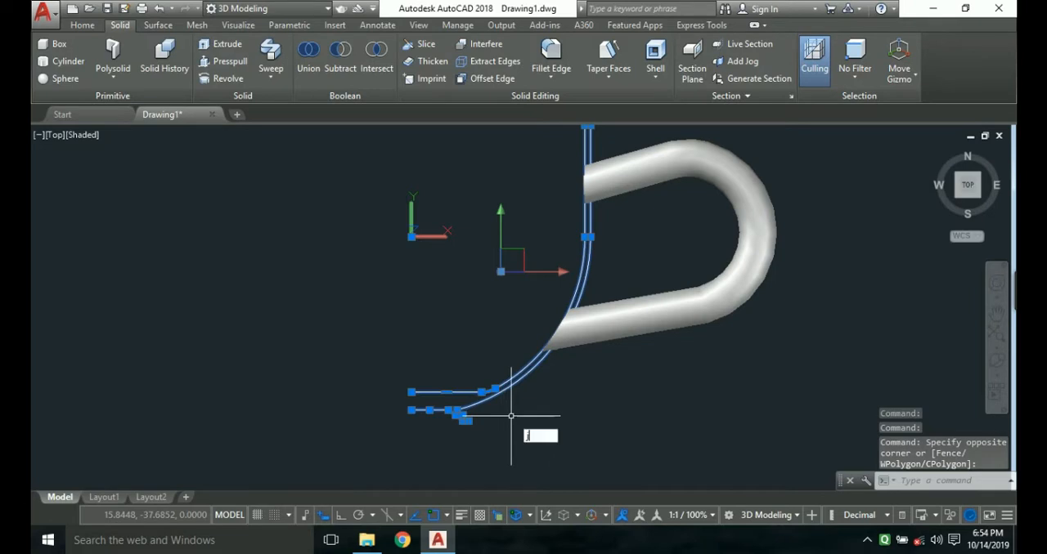
key(Return)
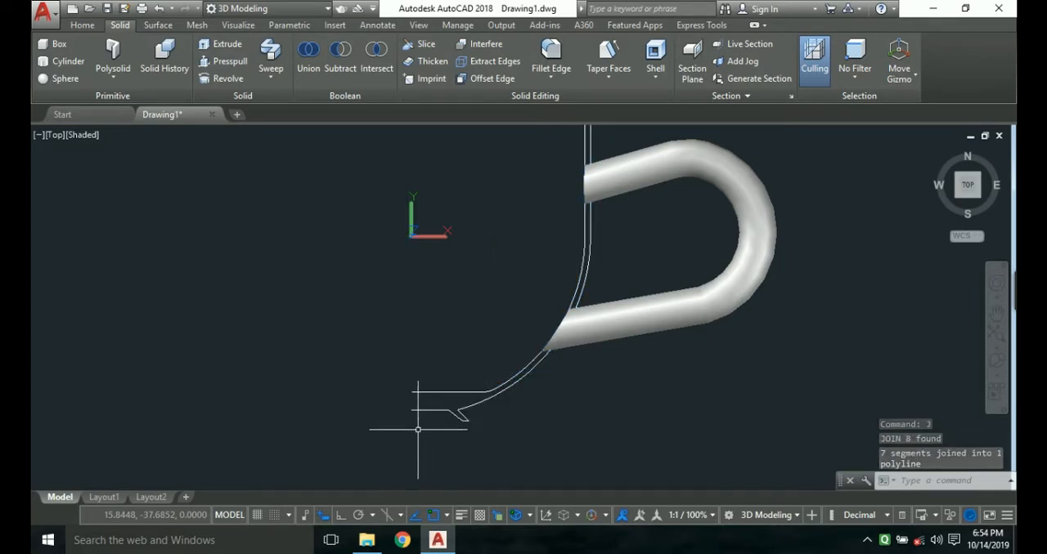
Draw a vertical line on the revolve axis connecting the open ends of the base's lower and upper lines.
text(l)
key(Return)
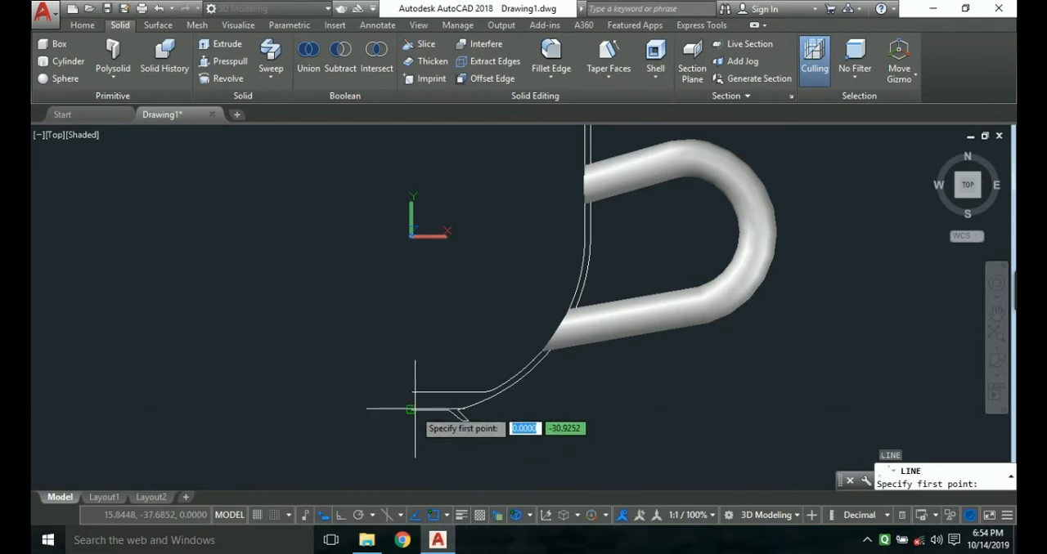
click(413, 409)
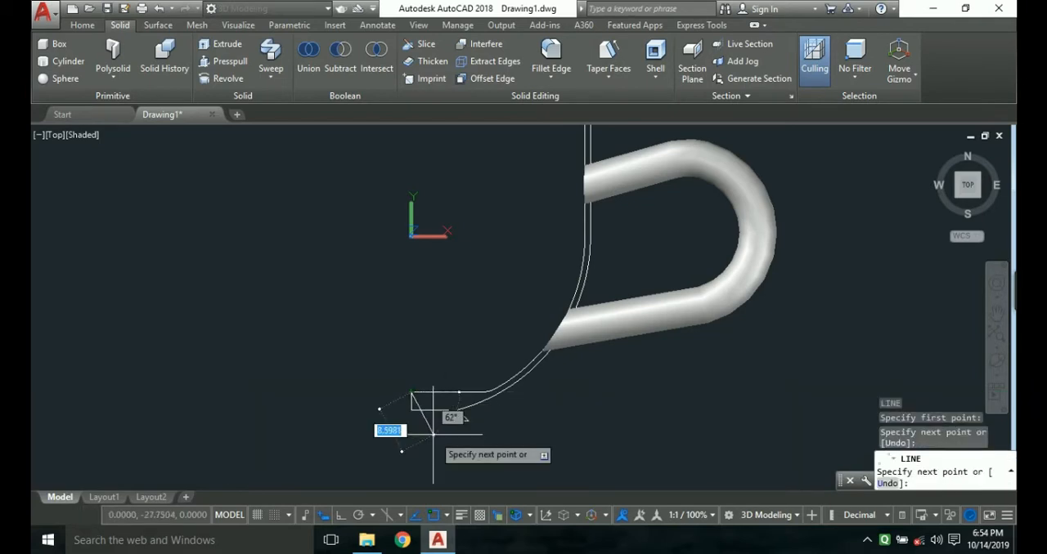
key(Escape)
Join the vertical closing line to the half cross-section polyline to form one closed profile.
text(j)
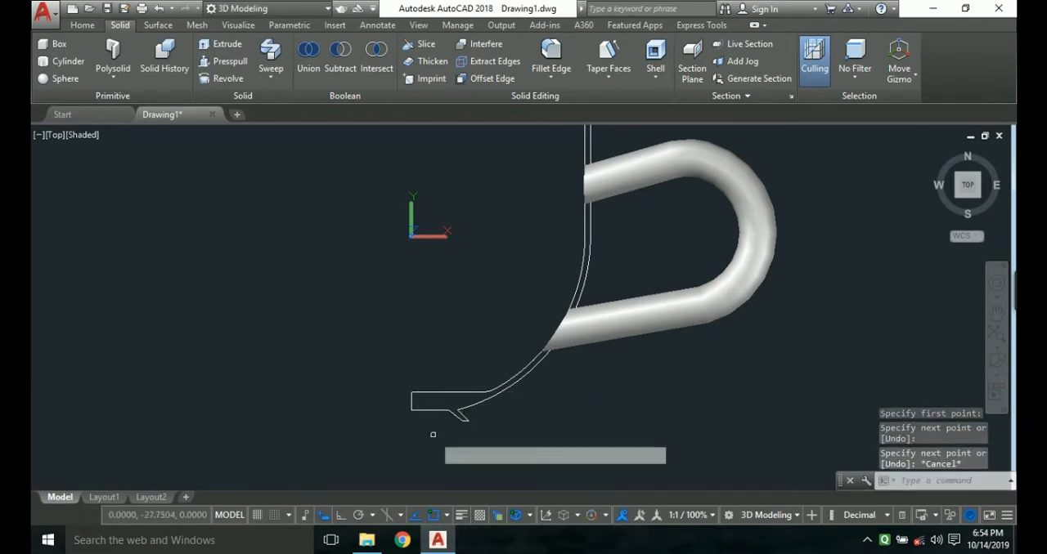
key(Return)
click(413, 402)
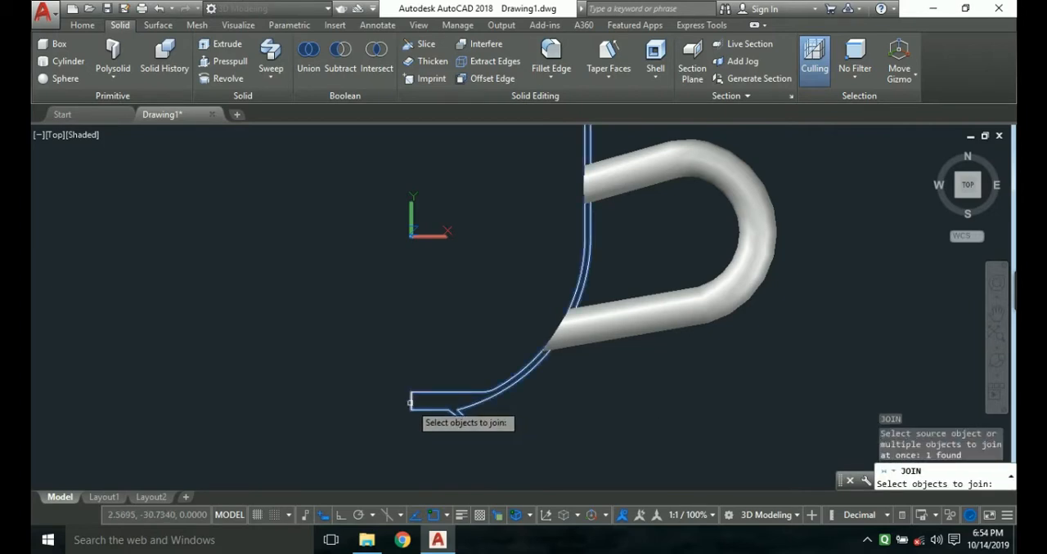
click(411, 402)
key(Return)
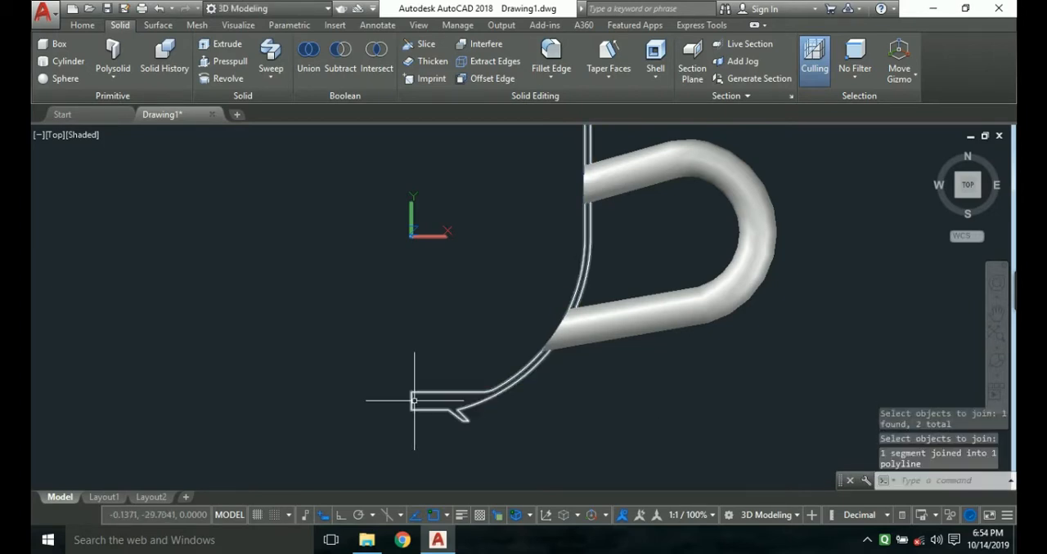
Revolve the closed cup profile 360° about its short vertical edge at the centre of the base.
click(427, 395)
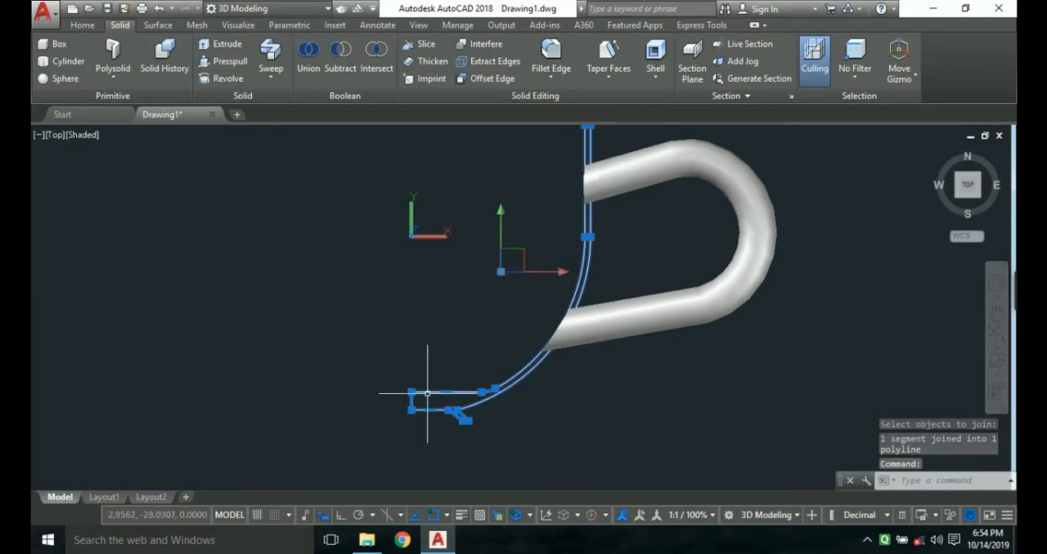
text(rev)
key(Return)
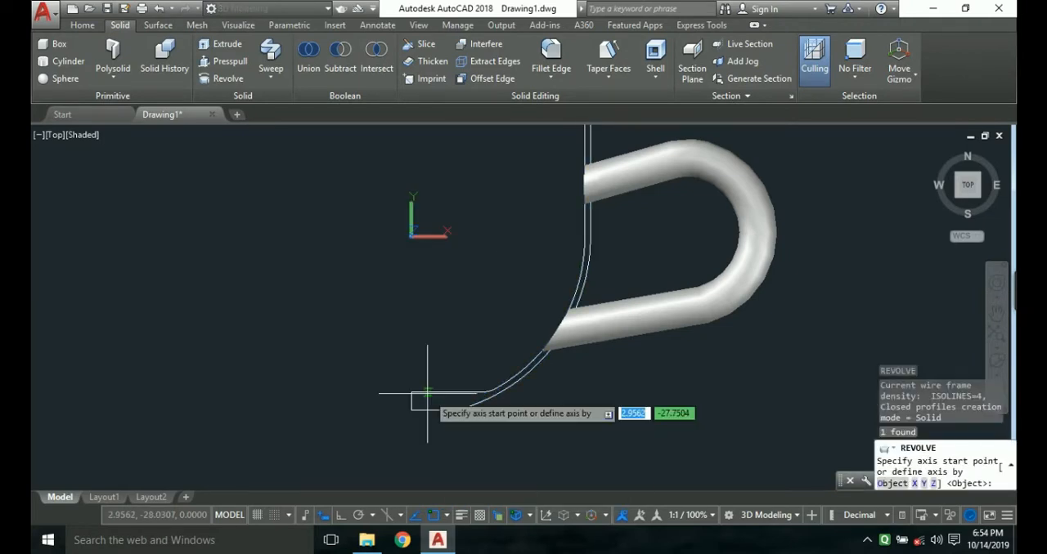
click(411, 394)
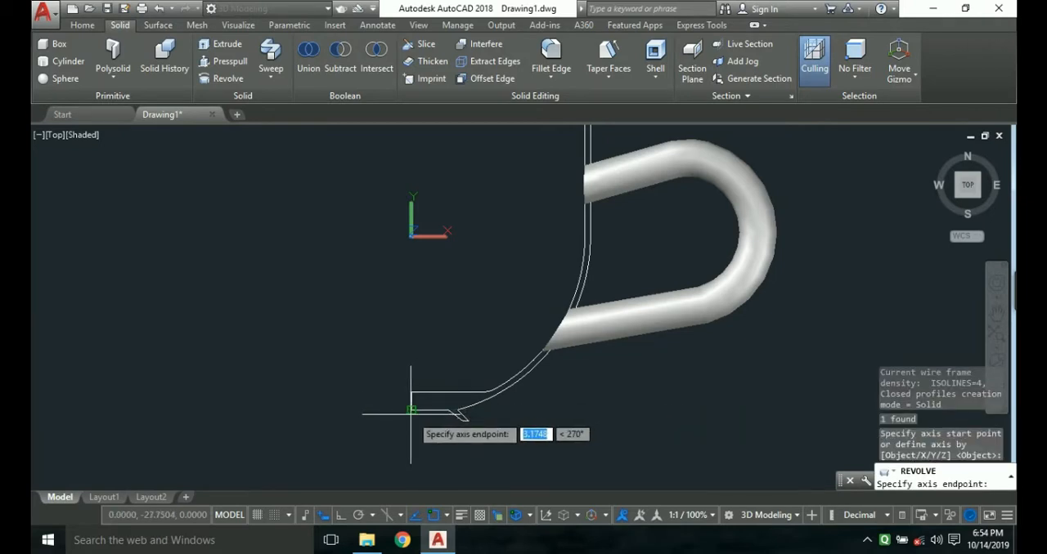
click(410, 414)
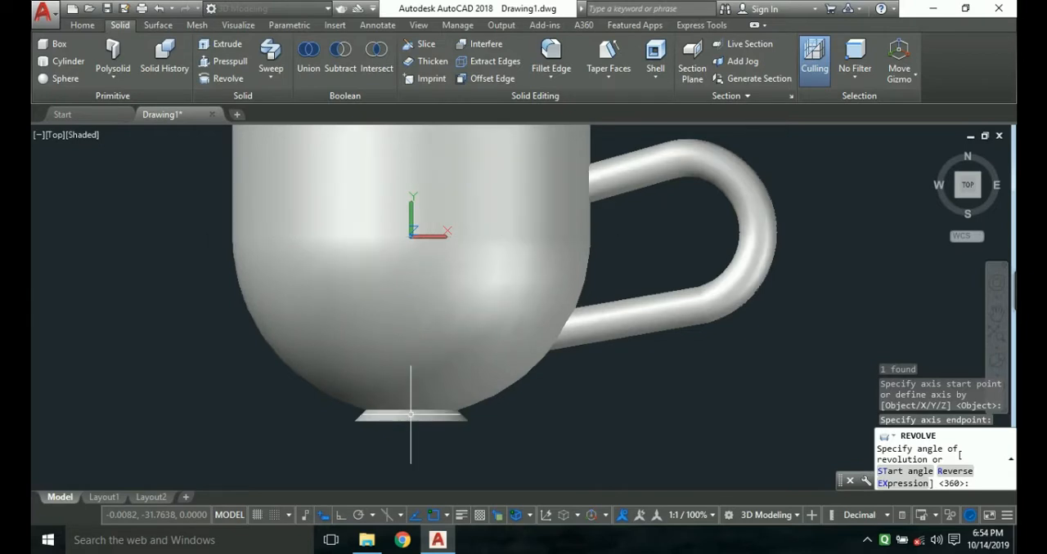
key(Return)
key(Escape)
Orbit the model freely to examine the cup's hollow interior, rim, foot and handle joints.
scroll(400, 394, down, 2)
scroll(400, 394, down, 2)
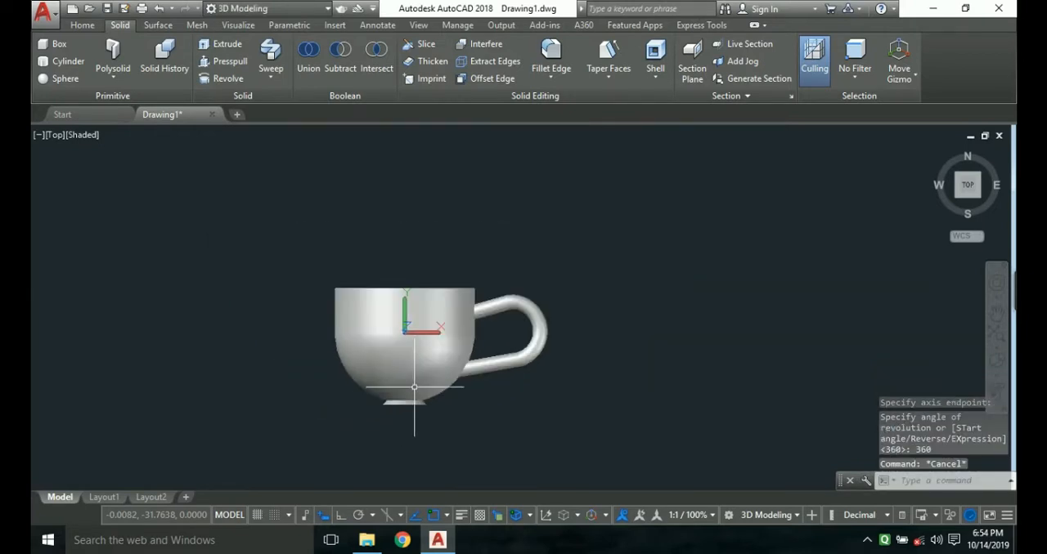
scroll(417, 372, up, 4)
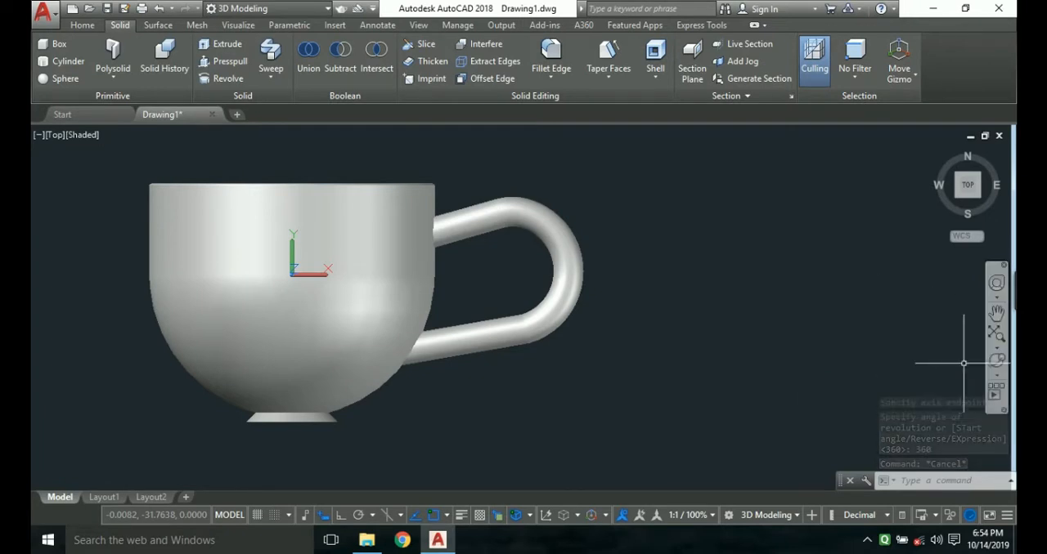
click(997, 360)
drag(381, 308, 382, 296)
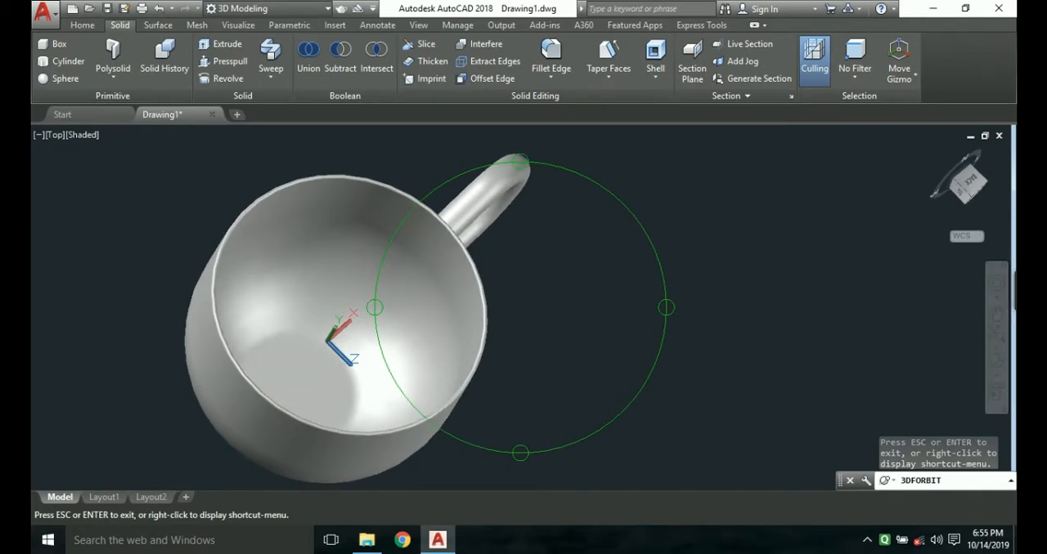
drag(382, 295, 381, 297)
key(Escape)
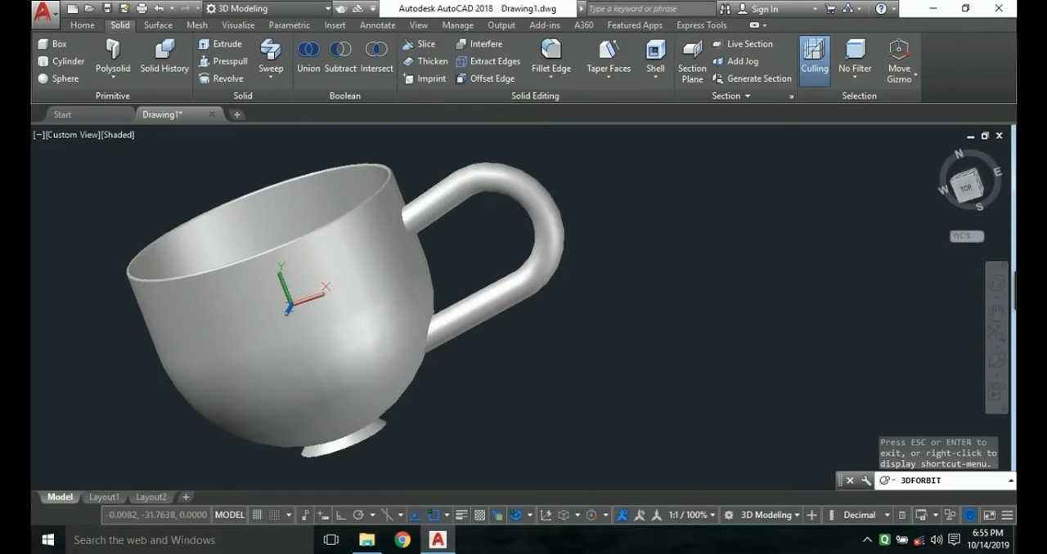
Union the revolved cup body and the handle into a single solid.
click(266, 243)
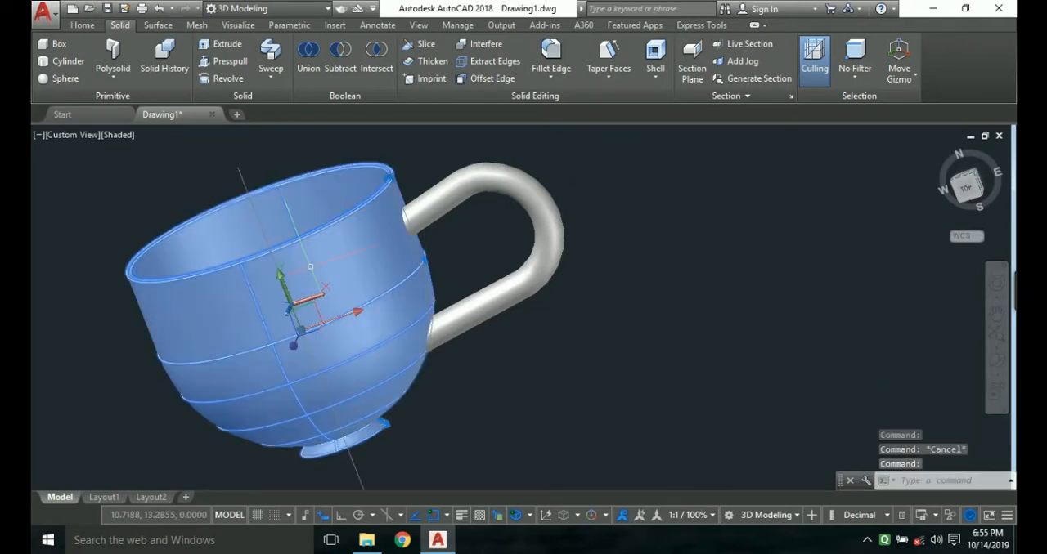
click(426, 217)
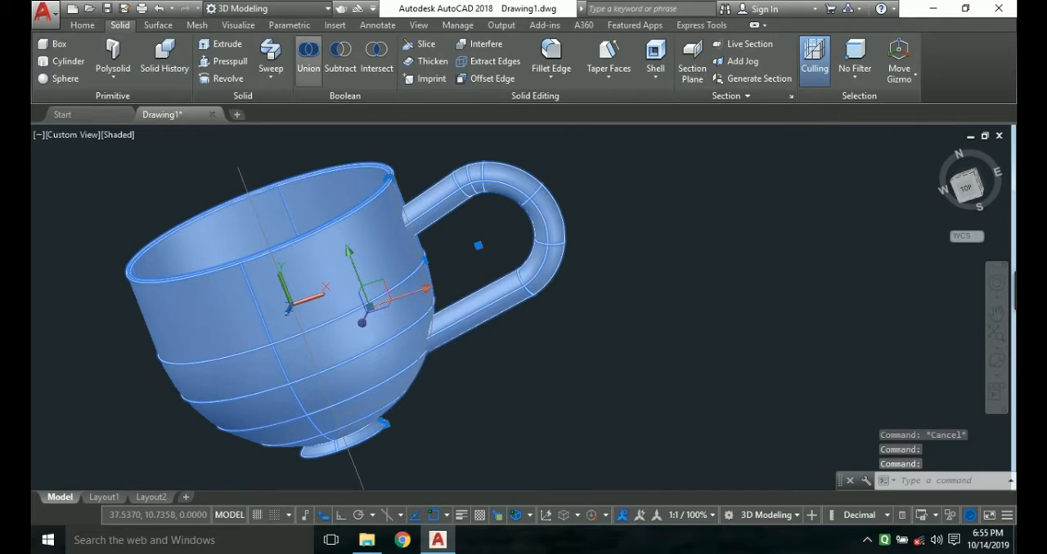
key(Escape)
click(308, 57)
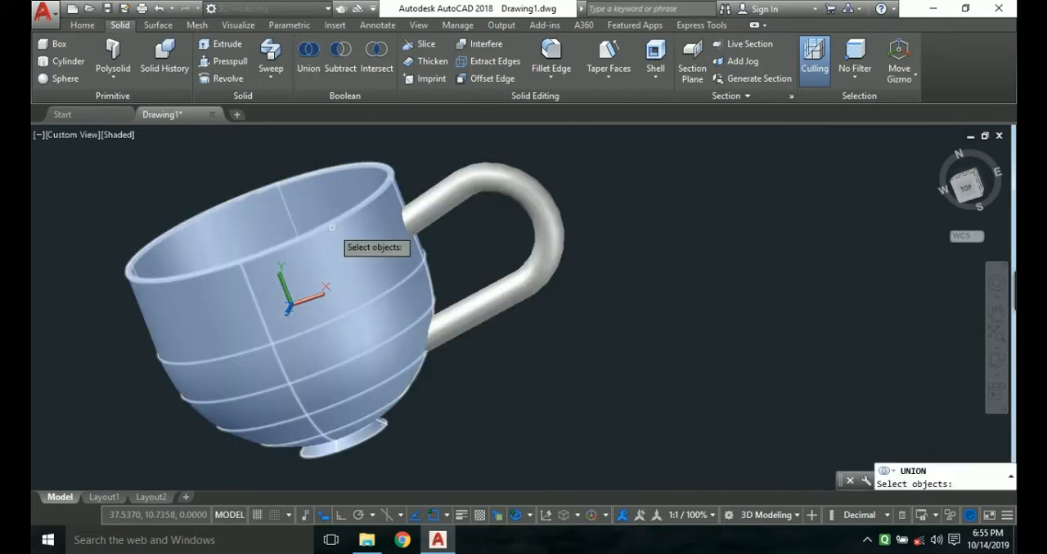
click(364, 227)
click(444, 209)
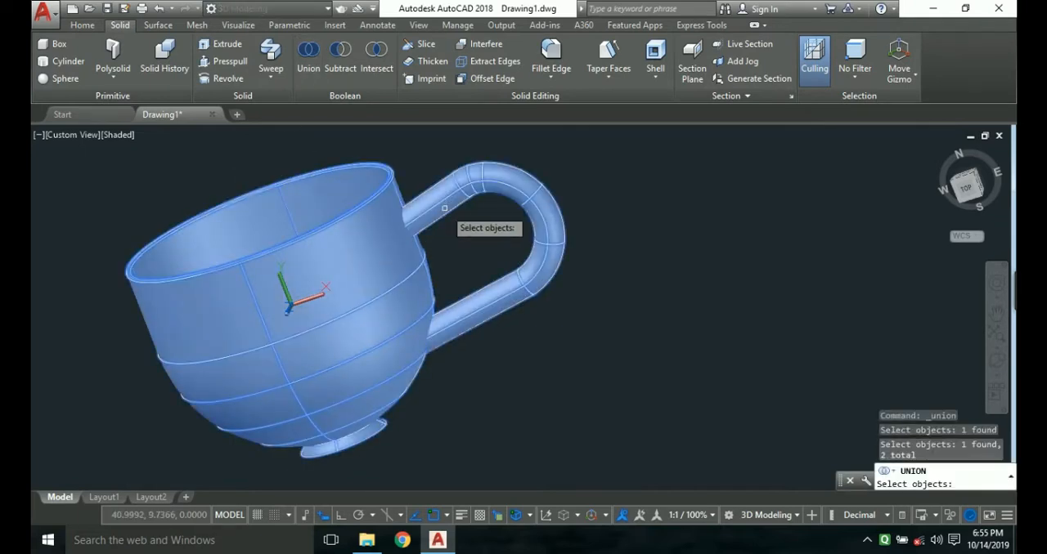
key(Return)
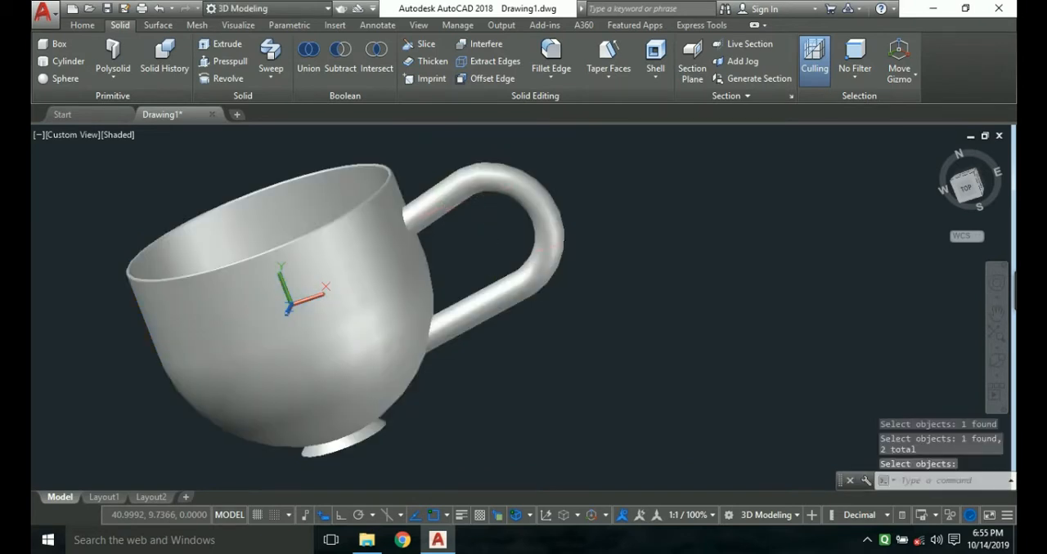
Return to the Top view and bring the outer corner of the cup's foot into close view.
click(967, 189)
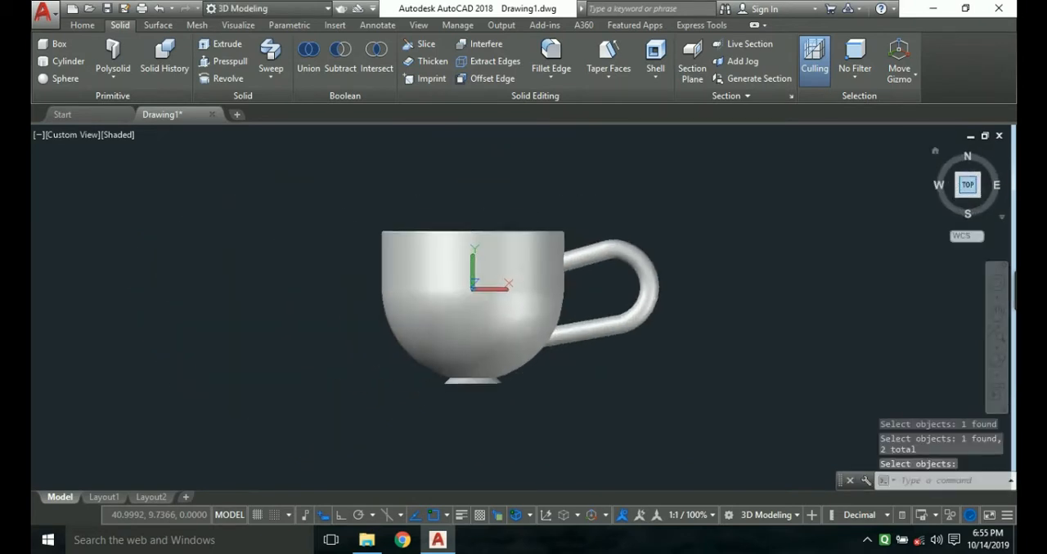
scroll(533, 425, up, 5)
scroll(462, 421, up, 5)
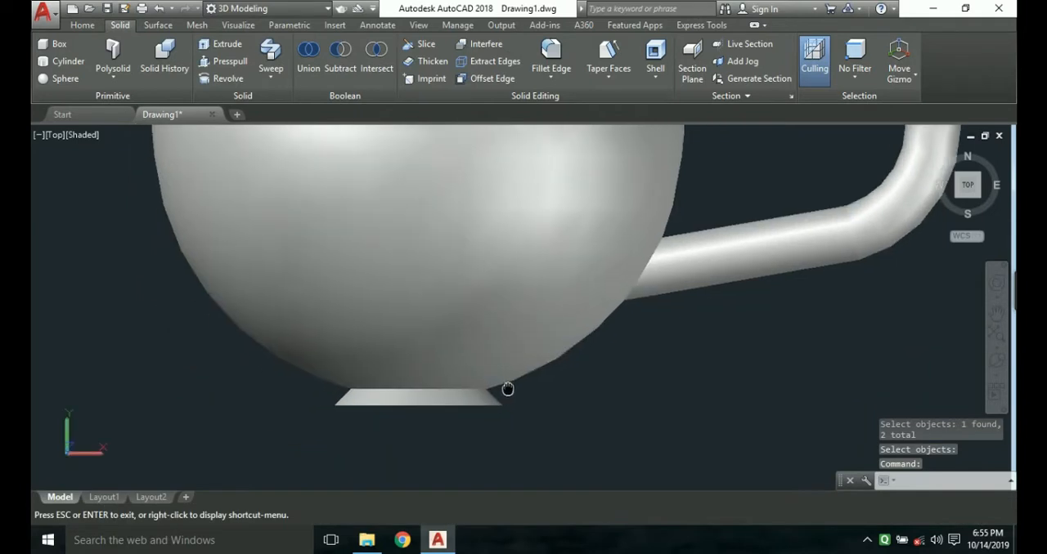
middle_drag(454, 423, 461, 404)
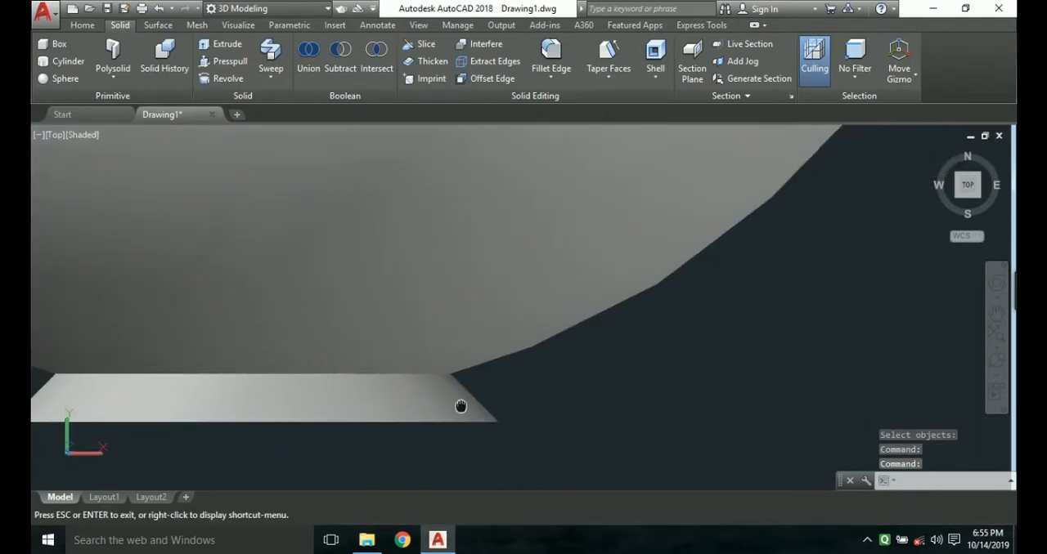
key(Escape)
text(f)
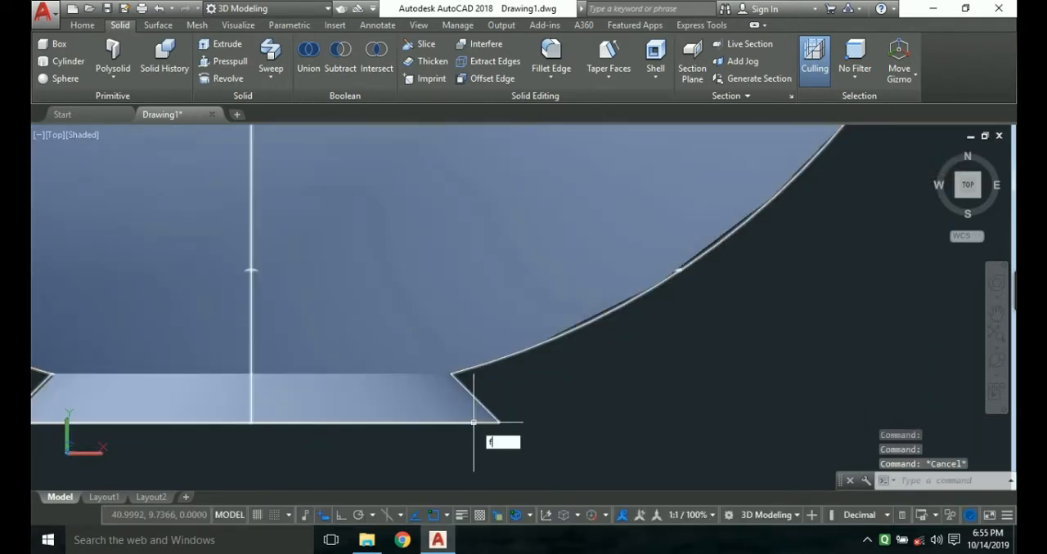
key(Return)
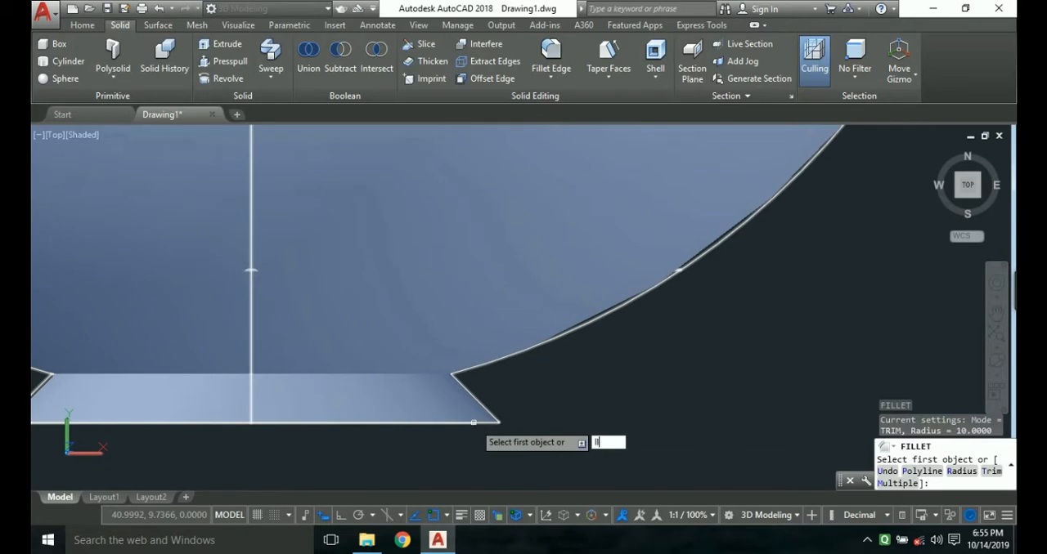
text(llet)
key(Return)
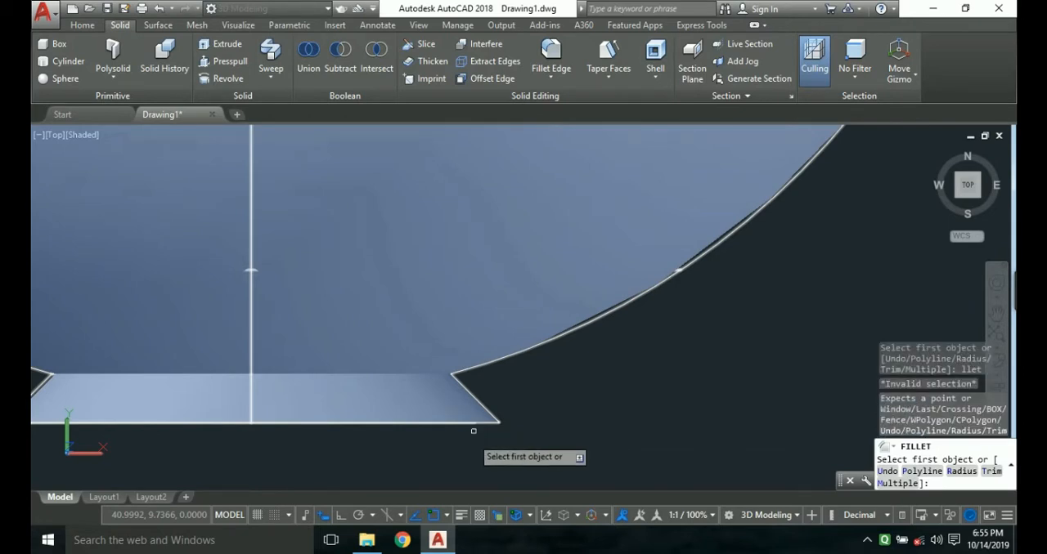
click(491, 416)
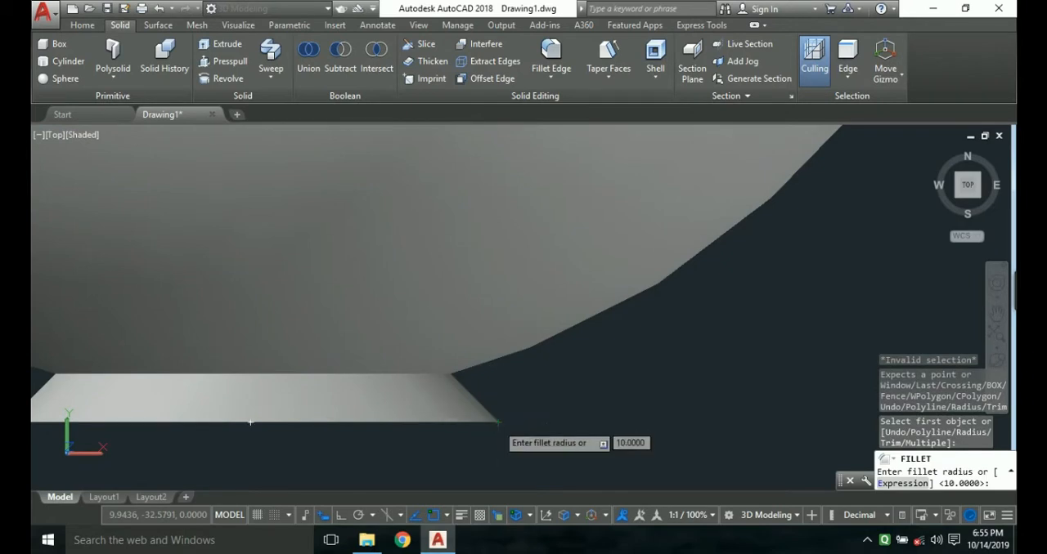
key(Escape)
Fillet the outer bottom edge of the cup's foot with a radius of 5.
text(FiLLet)
key(Return)
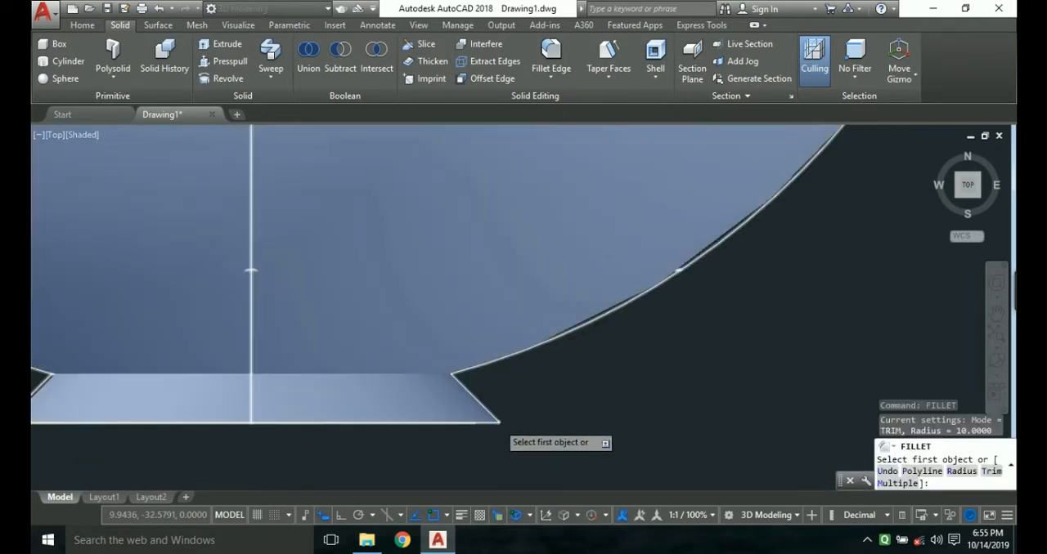
scroll(497, 423, up, 6)
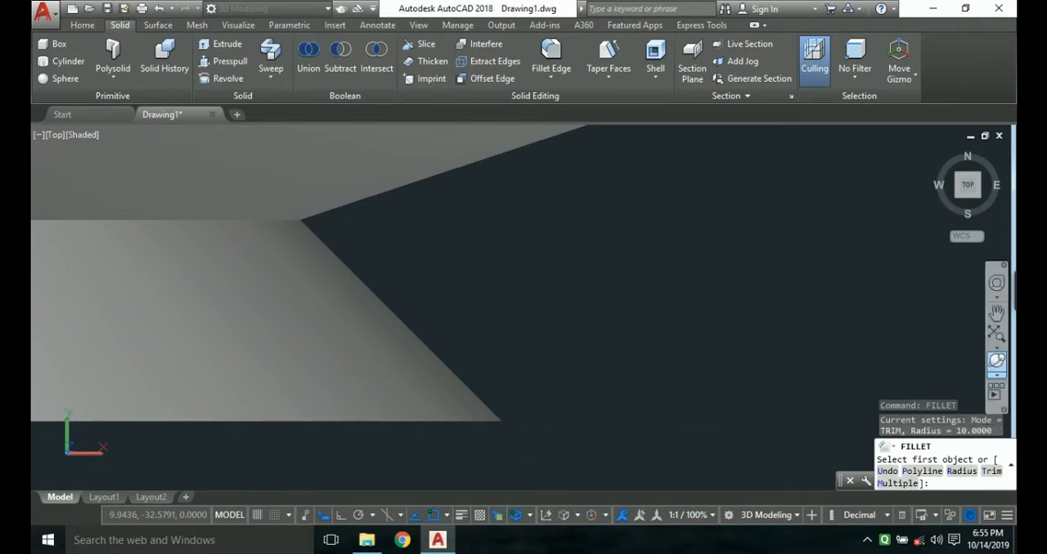
click(996, 361)
mouse_move(520, 453)
mouse_down()
mouse_move(521, 372)
mouse_move(520, 433)
mouse_up()
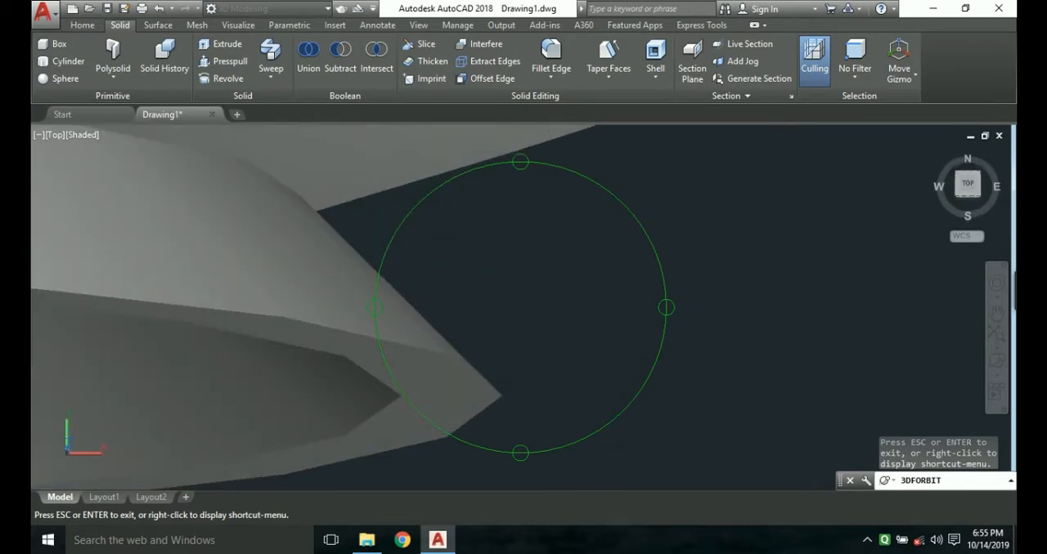
key(Escape)
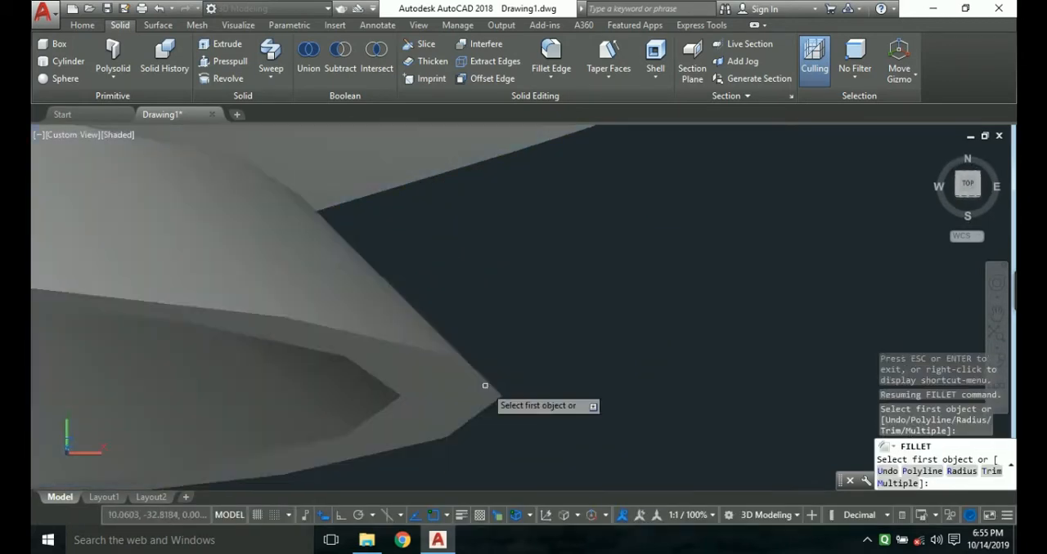
click(494, 387)
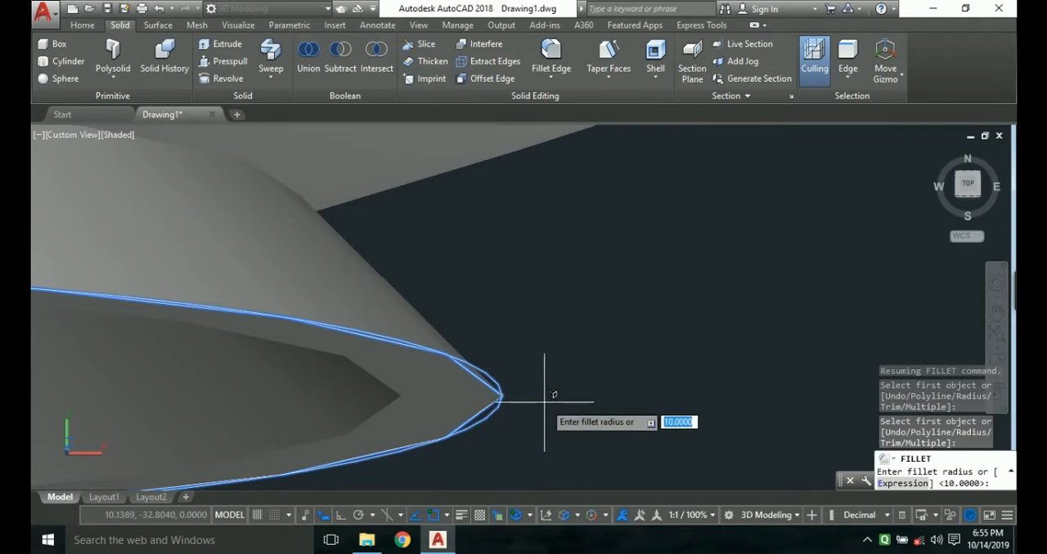
text(5)
key(Return)
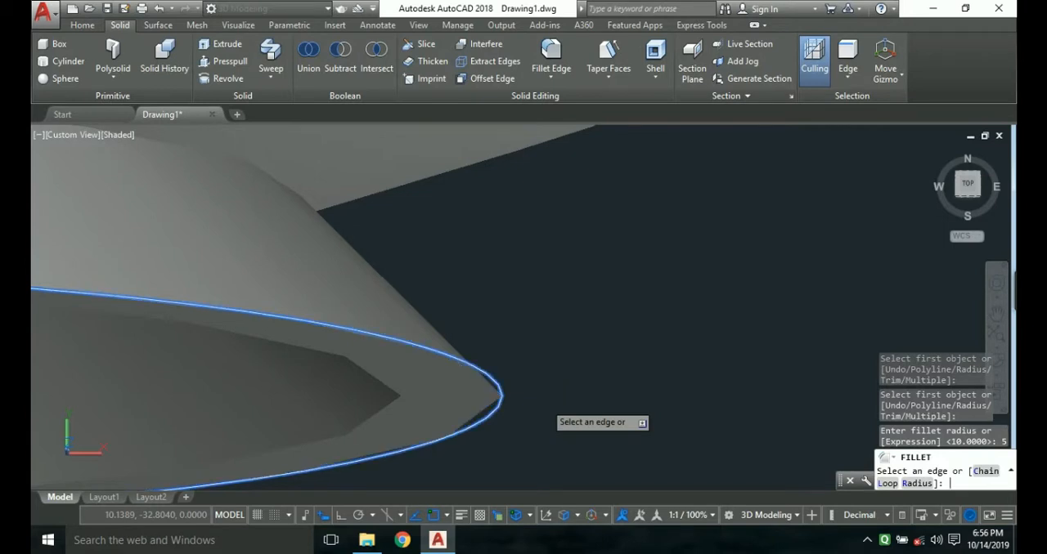
key(Return)
Inspect the rounded foot up close and undo its fillet.
scroll(544, 401, down, 5)
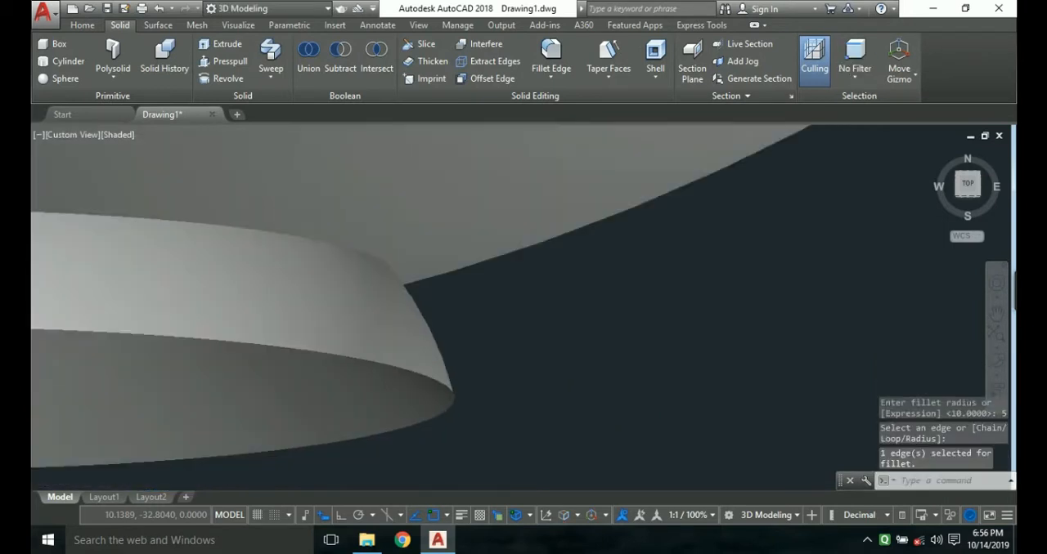
scroll(564, 404, up, 4)
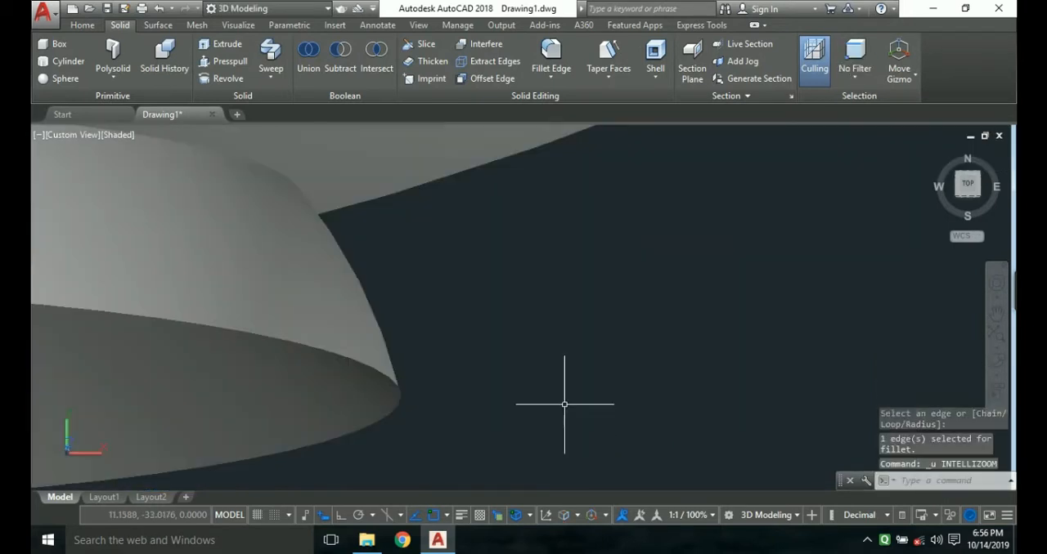
key(ctrl+z)
key(ctrl+z)
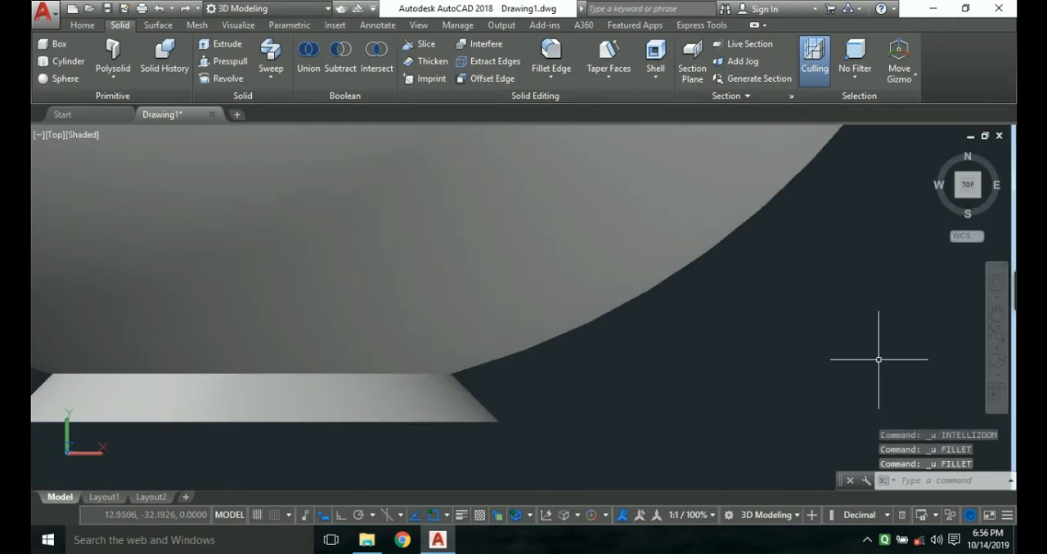
Try to round the foot's outer bottom edge with Fillet Edge at a radius of 5.
click(996, 360)
drag(785, 358, 765, 413)
drag(520, 453, 521, 427)
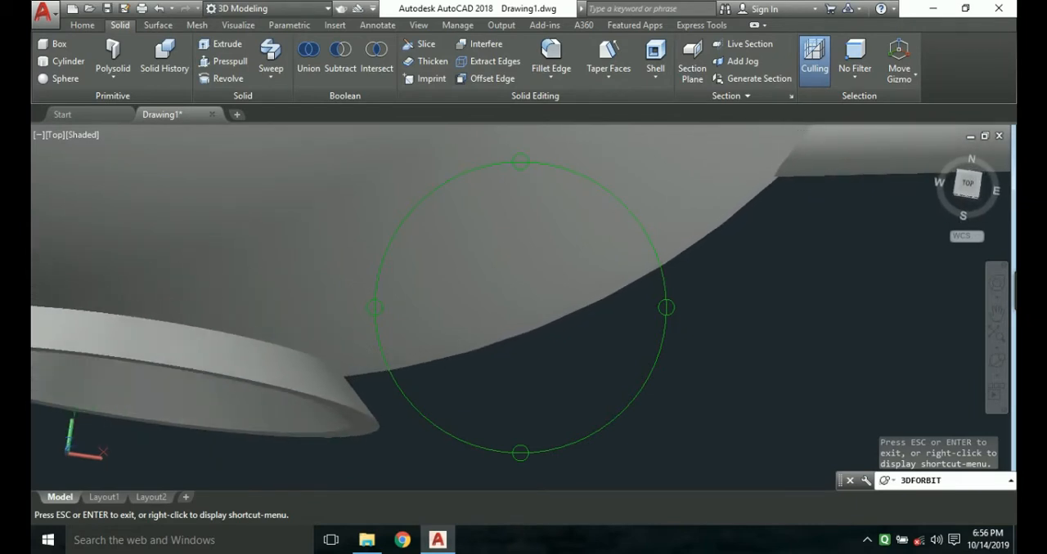
key(Escape)
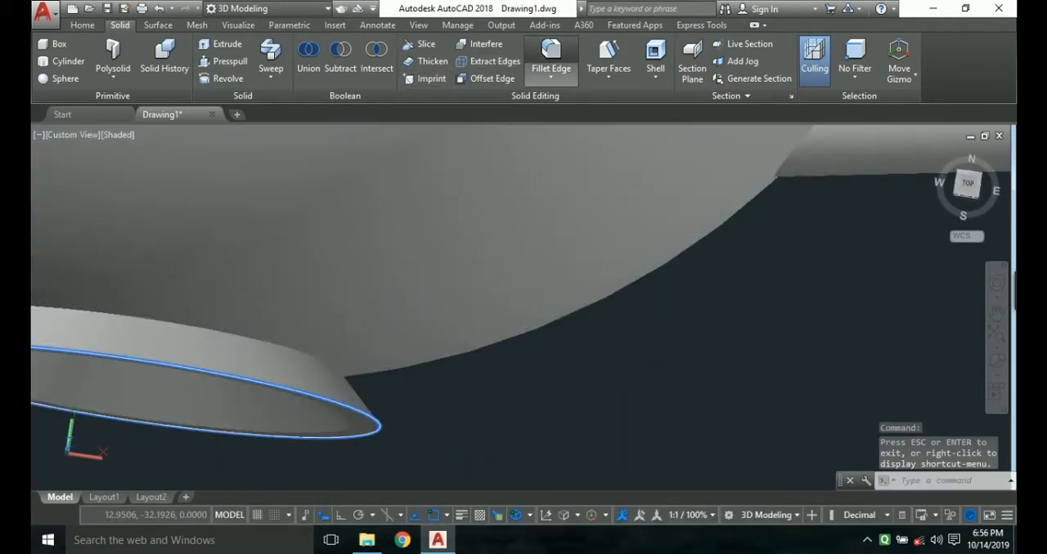
click(551, 58)
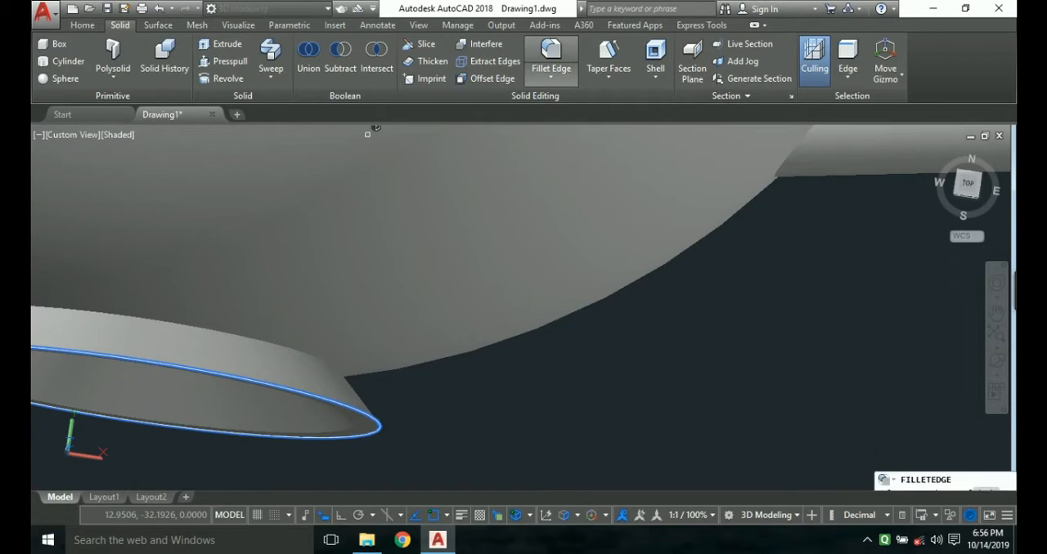
click(377, 421)
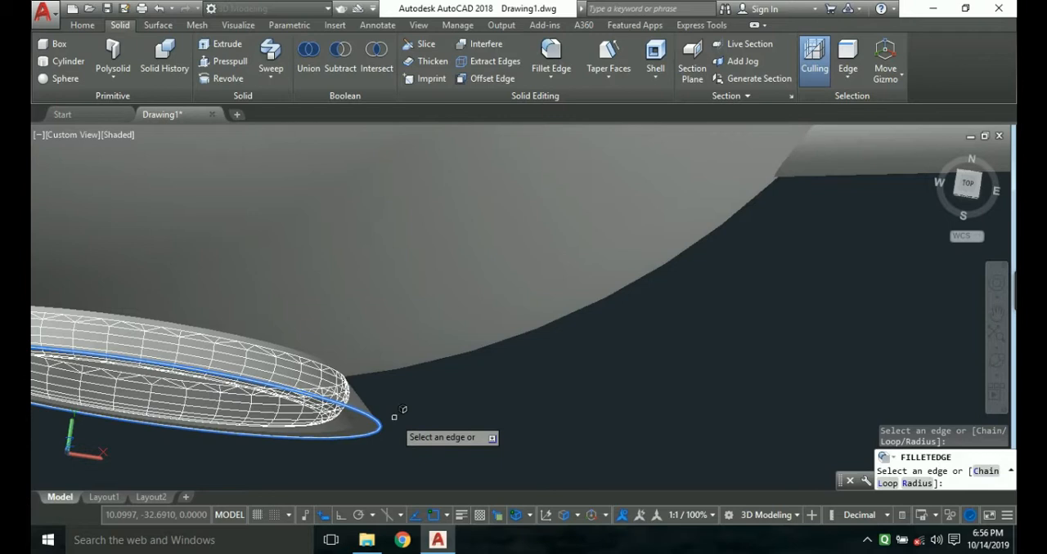
key(Down)
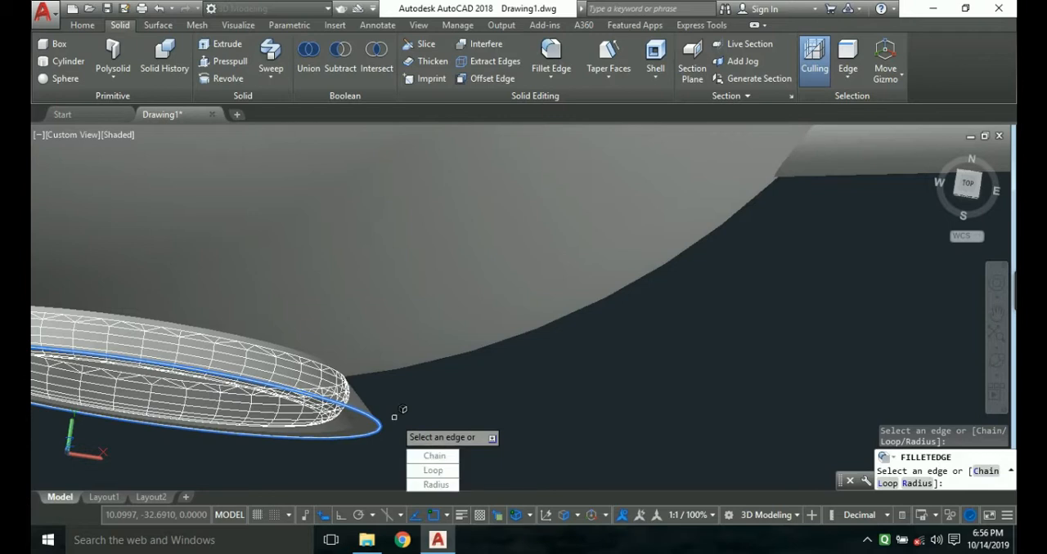
key(Up)
key(Return)
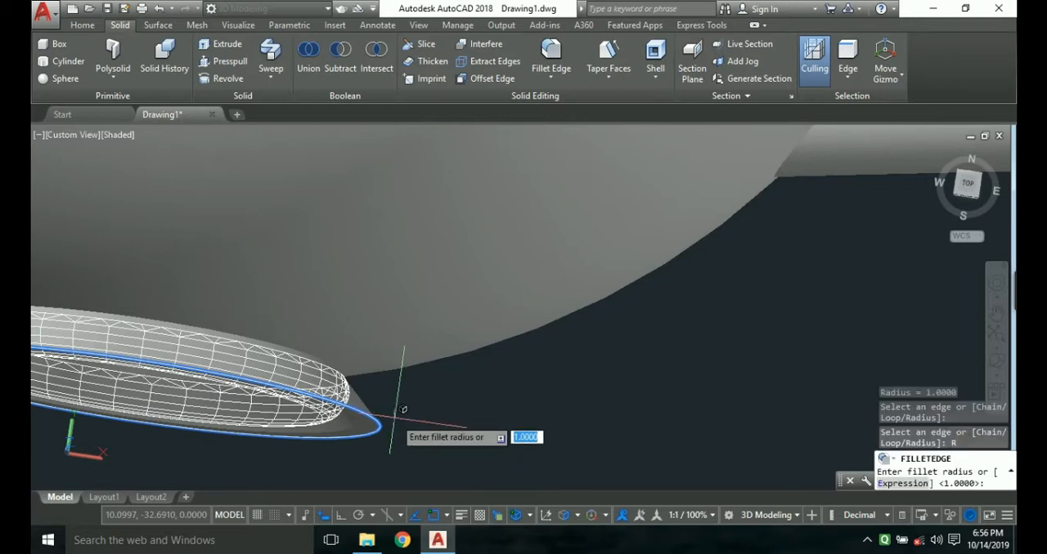
text(5)
key(Return)
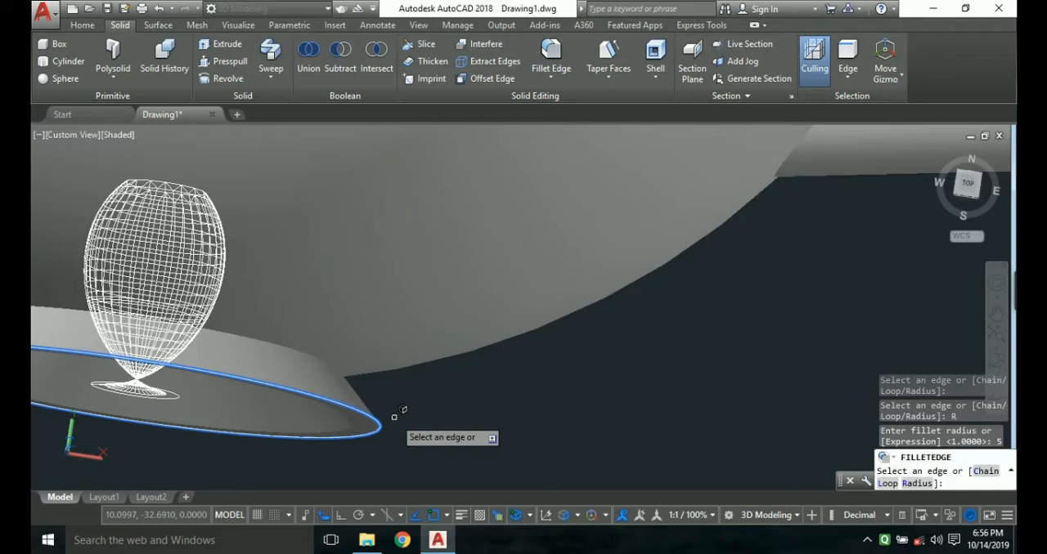
key(Escape)
Apply Fillet Edge to the foot's outer bottom edge with a radius of 3, leaving the preview open for adjustment.
key(Escape)
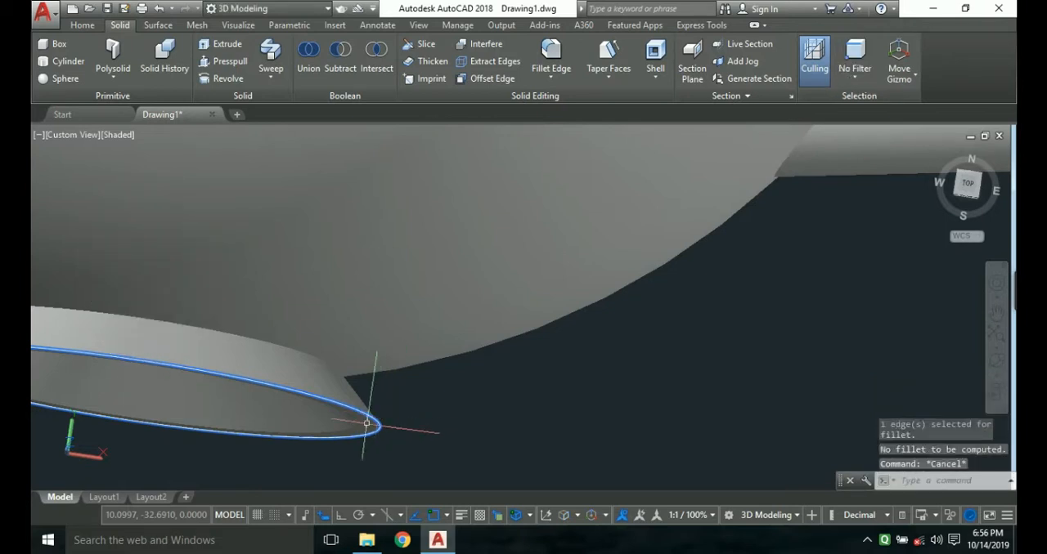
scroll(368, 422, up, 4)
scroll(392, 422, up, 2)
key(Escape)
key(Escape)
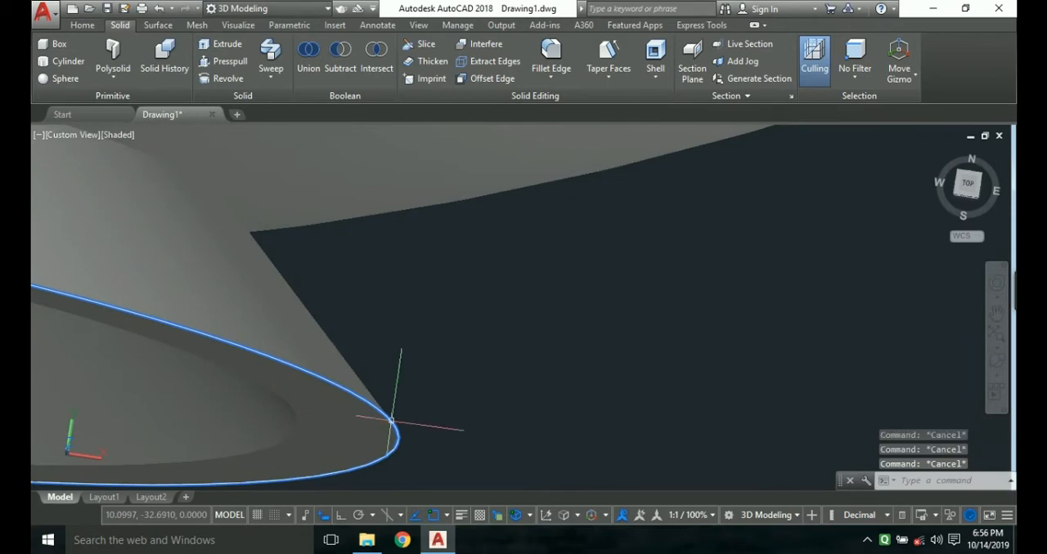
scroll(393, 422, up, 2)
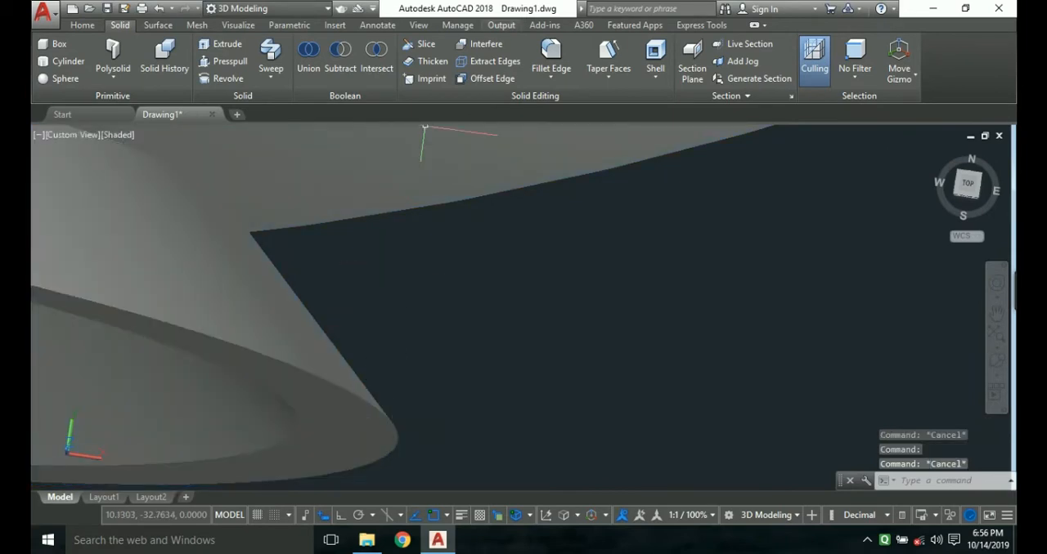
click(550, 58)
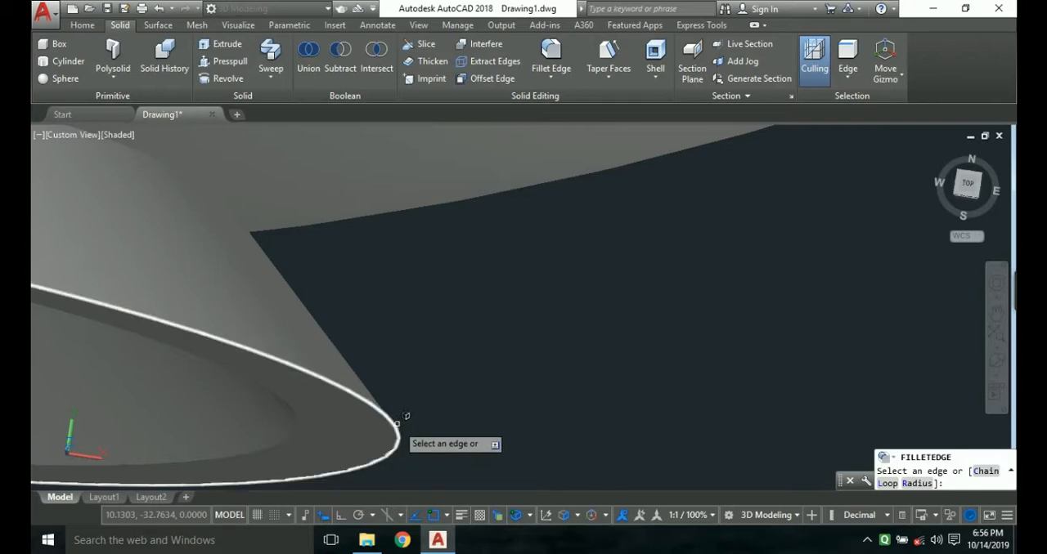
click(397, 423)
click(396, 423)
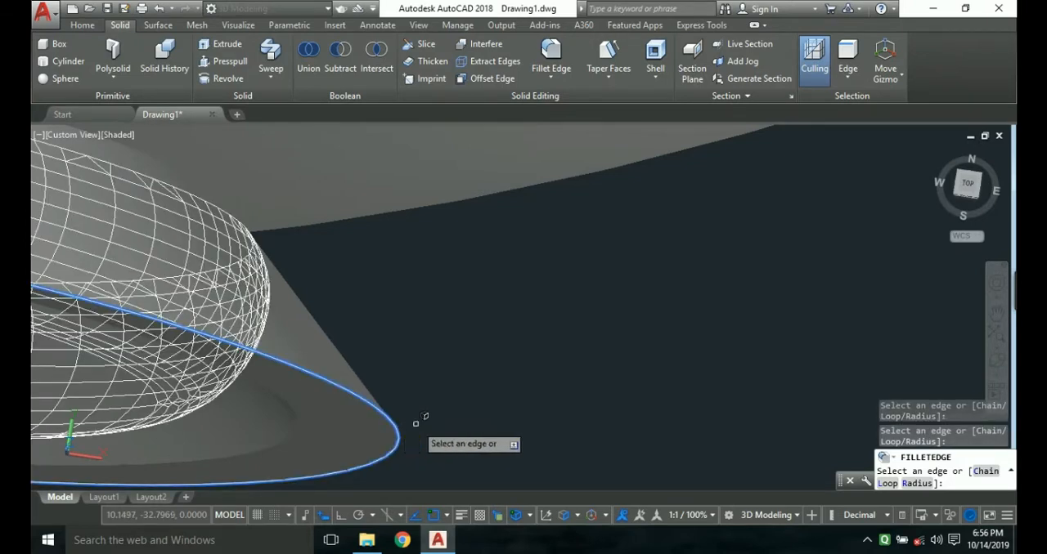
key(Down)
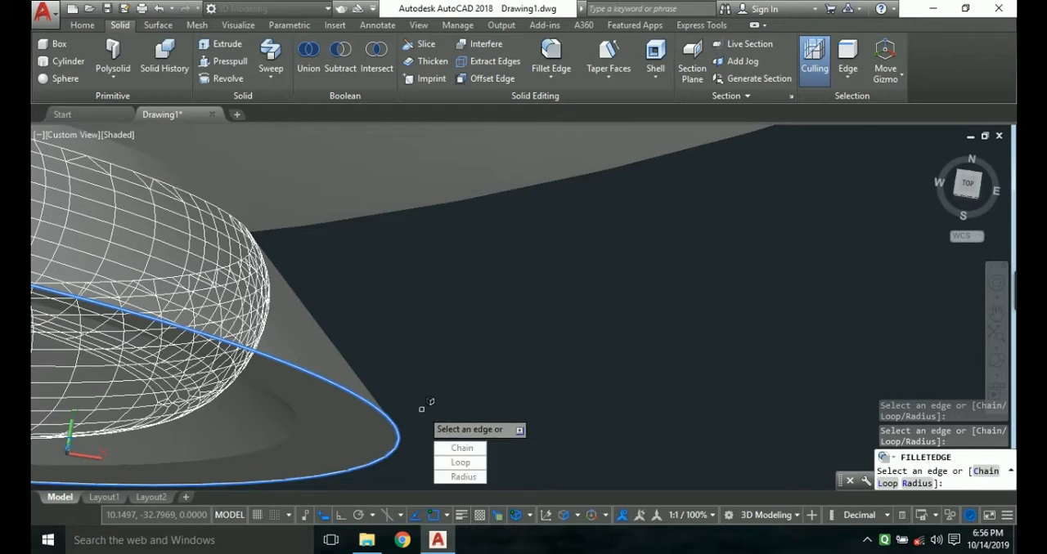
key(Down)
key(Down)
key(Down)
key(Return)
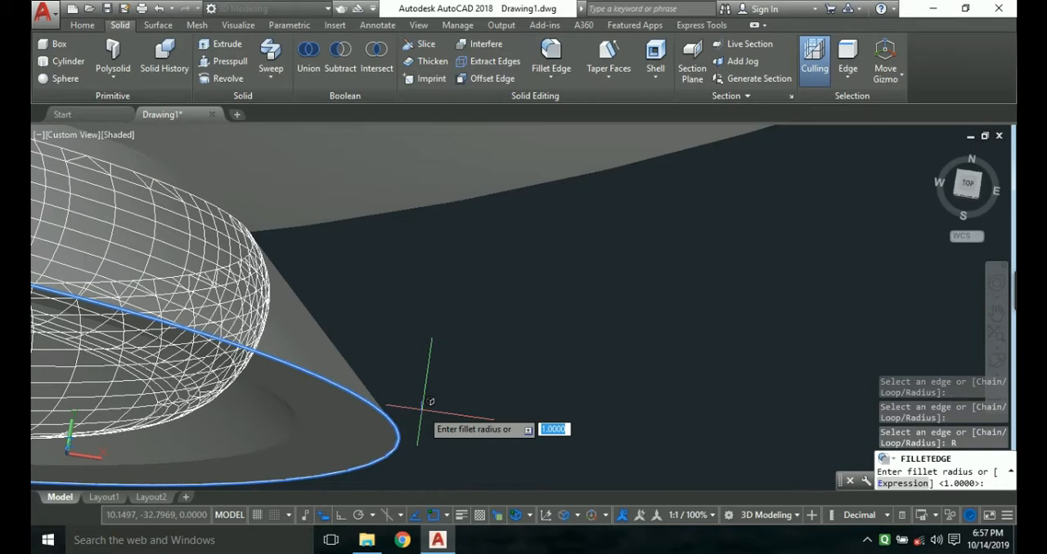
key(Return)
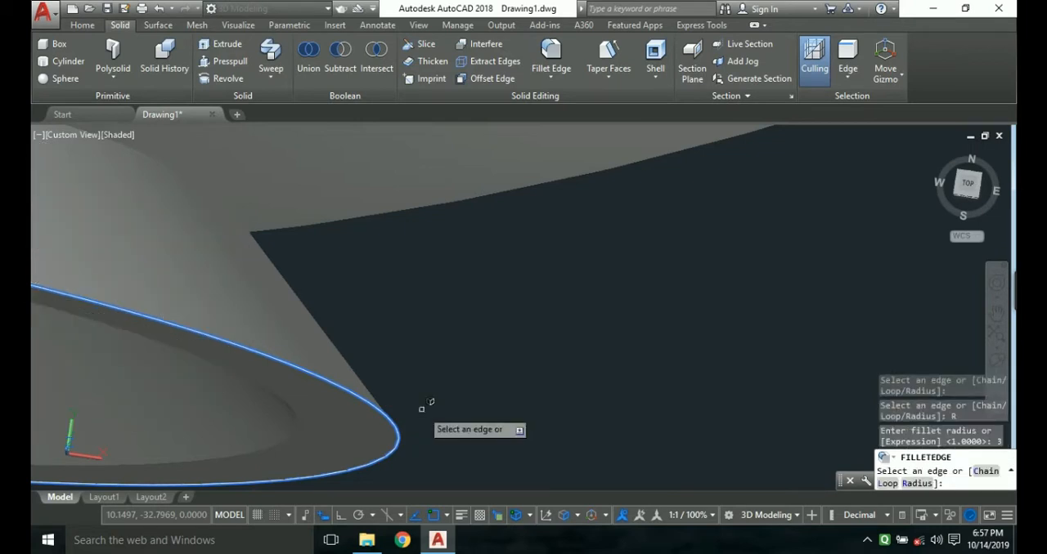
click(422, 405)
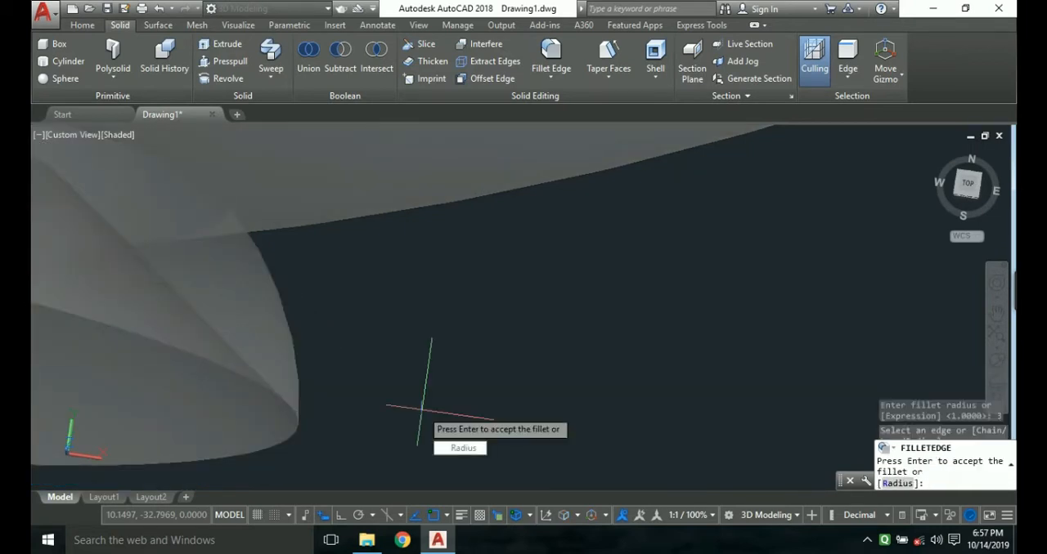
Reduce the previewed foot fillet to a radius of about 0.44 using its grip and accept it.
scroll(422, 407, down, 5)
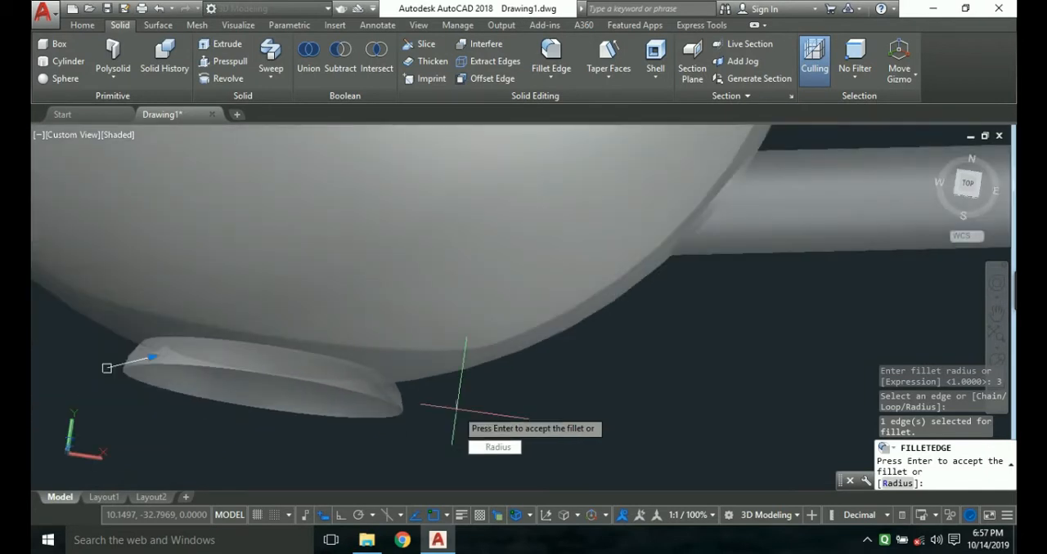
click(106, 368)
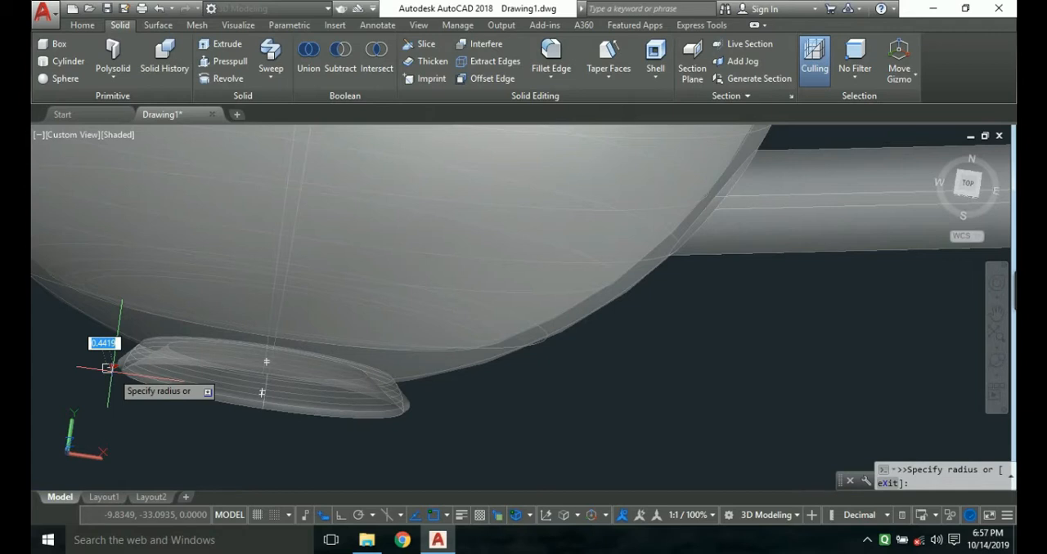
click(107, 368)
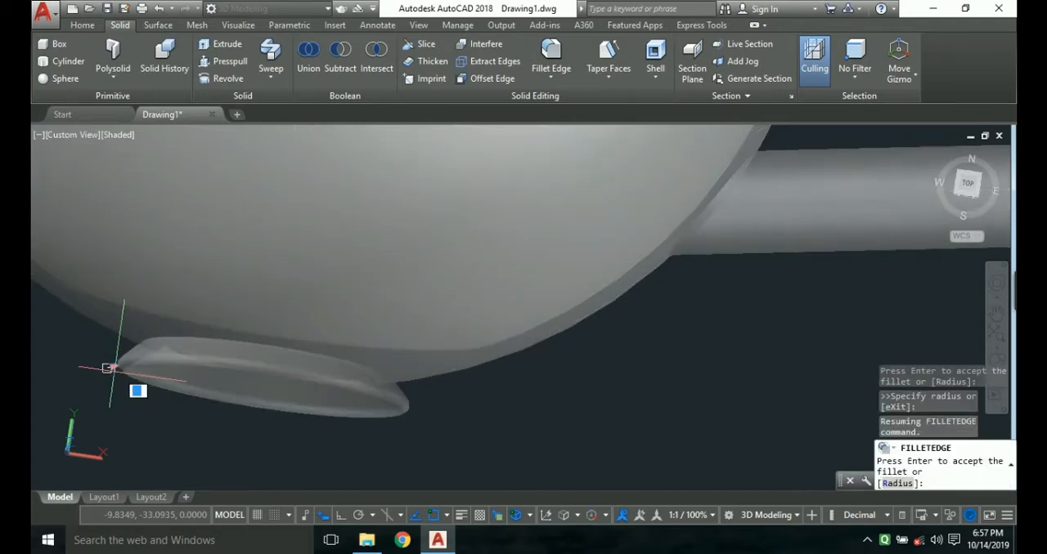
key(Return)
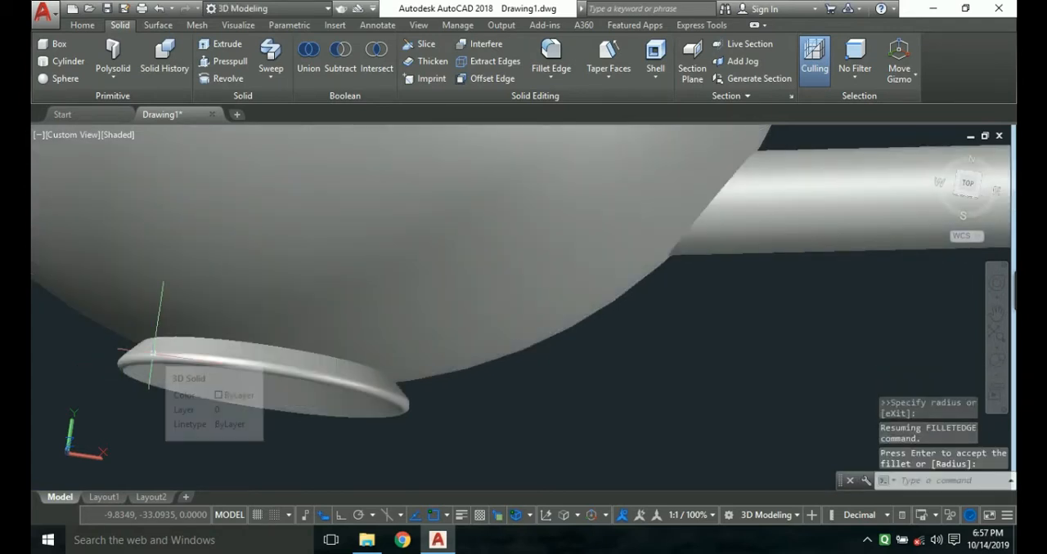
Fillet the edge where the lower end of the handle meets the cup body with a radius of 6.
scroll(500, 404, down, 2)
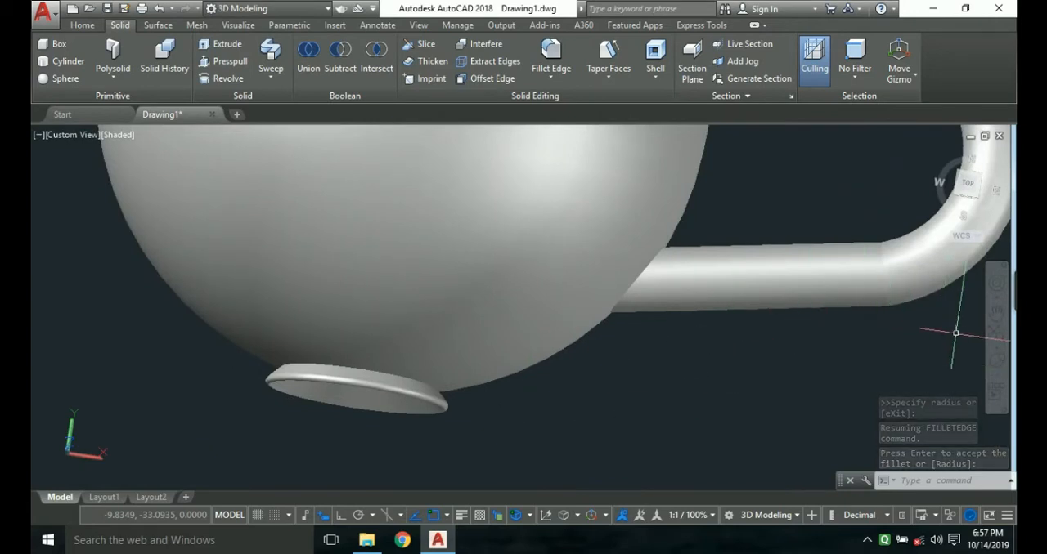
scroll(612, 299, down, 2)
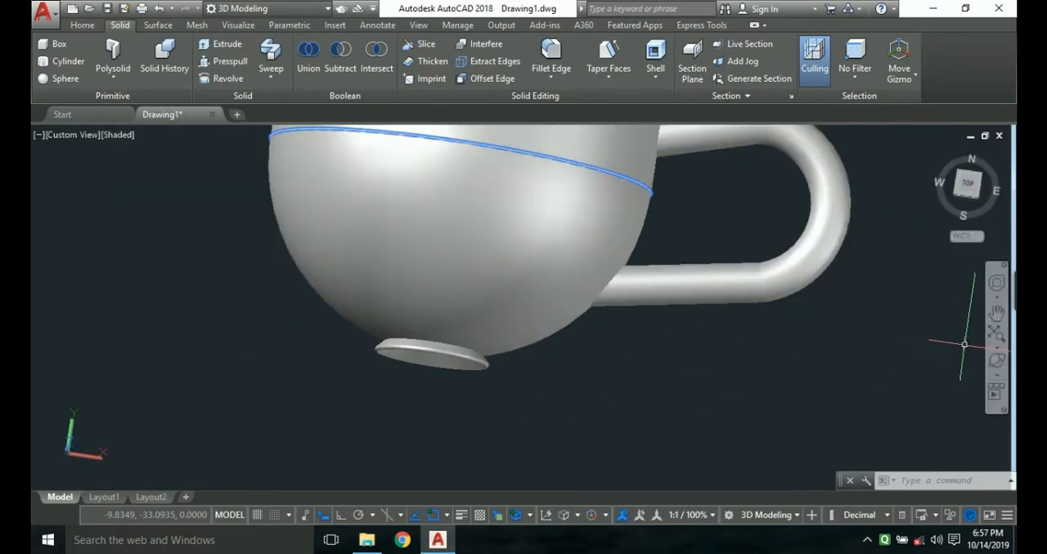
ctrl+shift+middle_drag(599, 325, 598, 356)
ctrl+shift+middle_drag(609, 313, 539, 300)
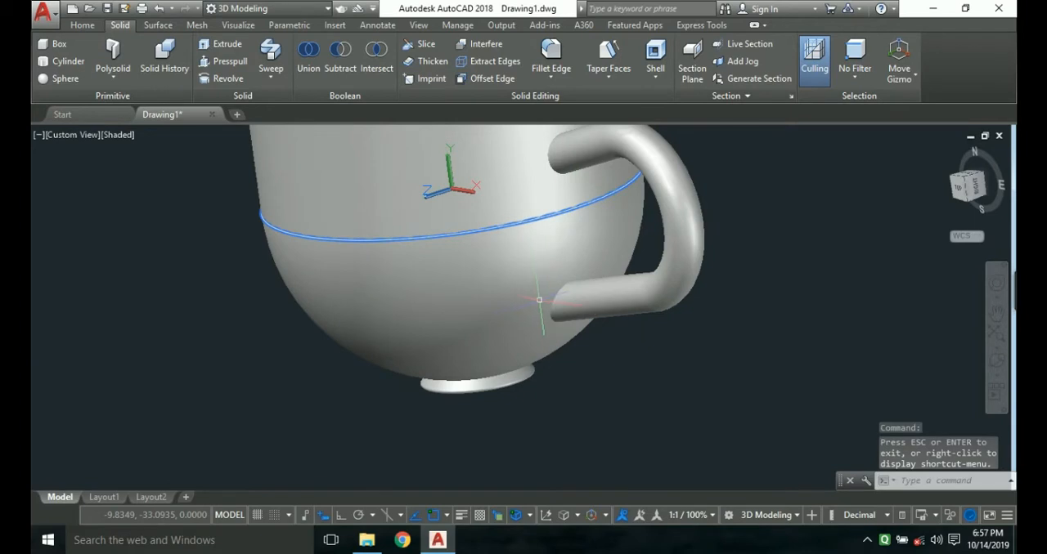
scroll(539, 300, up, 2)
text(FILLET)
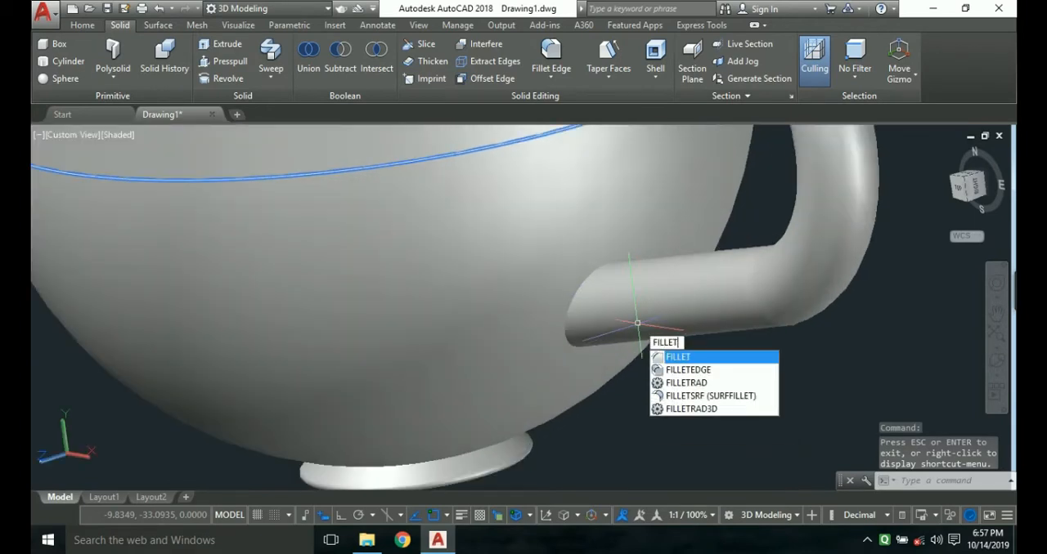
key(Return)
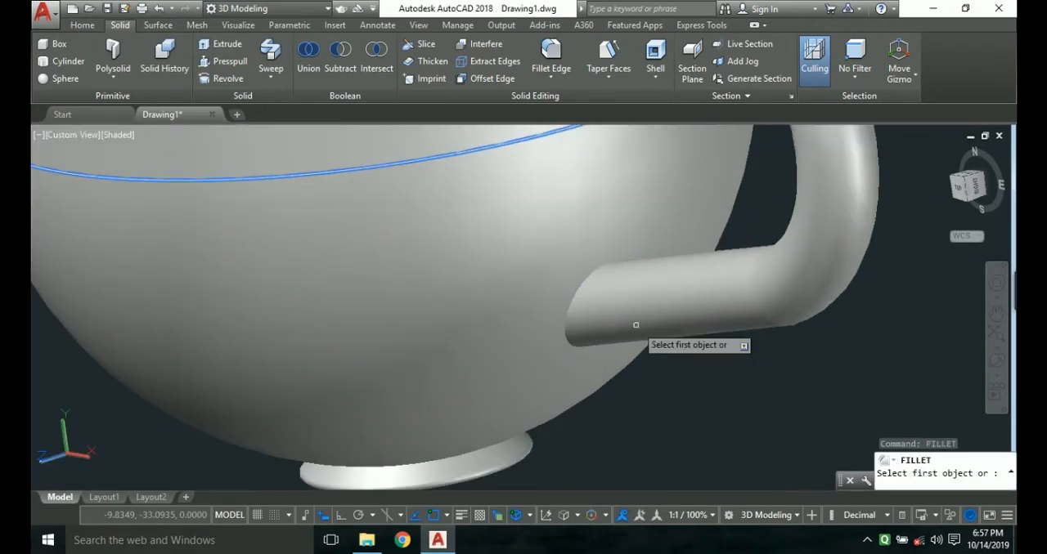
click(572, 318)
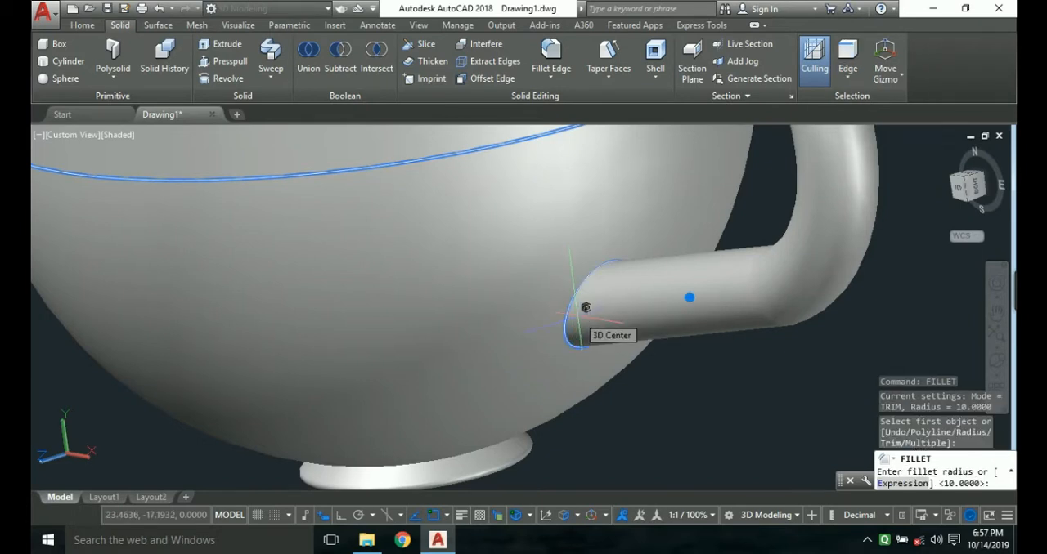
text(6)
key(Return)
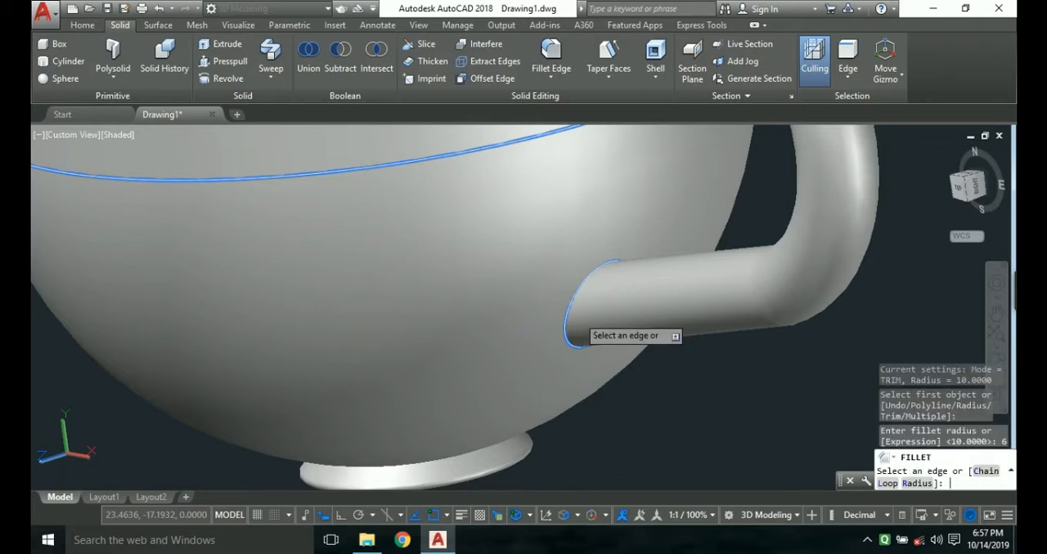
click(577, 317)
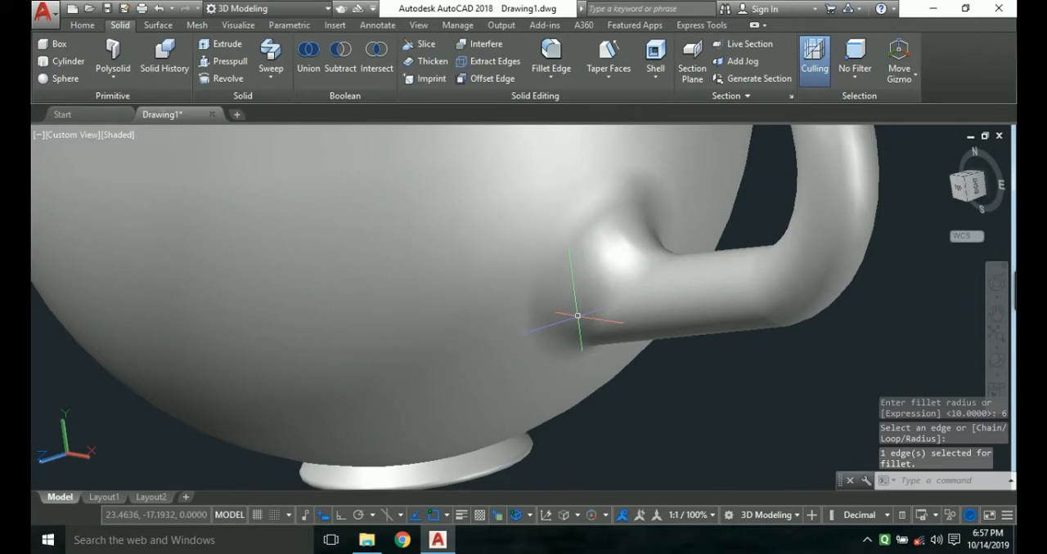
Apply Fillet Edge with a radius of 5 to the joint between the handle's upper end and the cup body.
scroll(589, 312, down, 5)
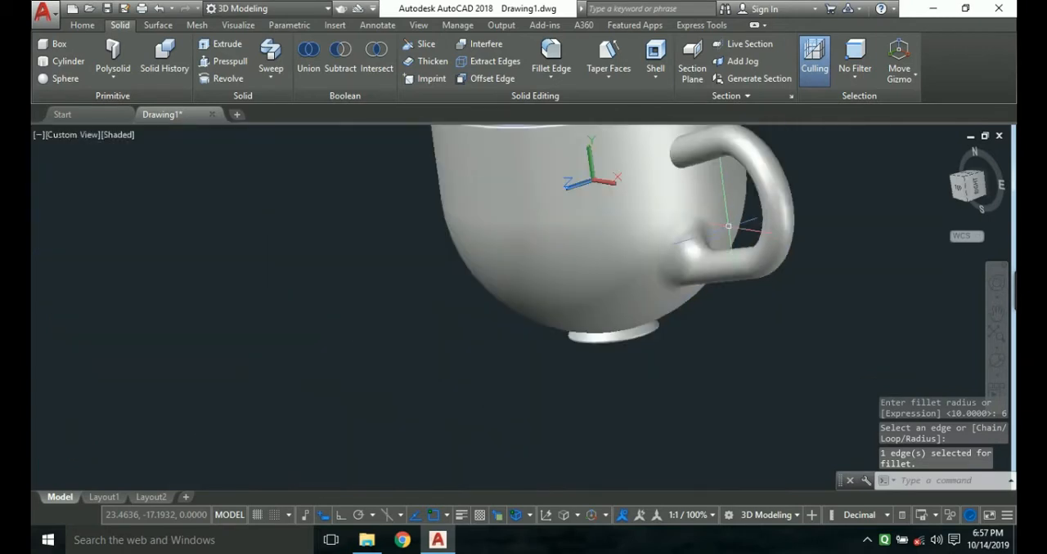
middle_drag(728, 227, 721, 285)
click(551, 57)
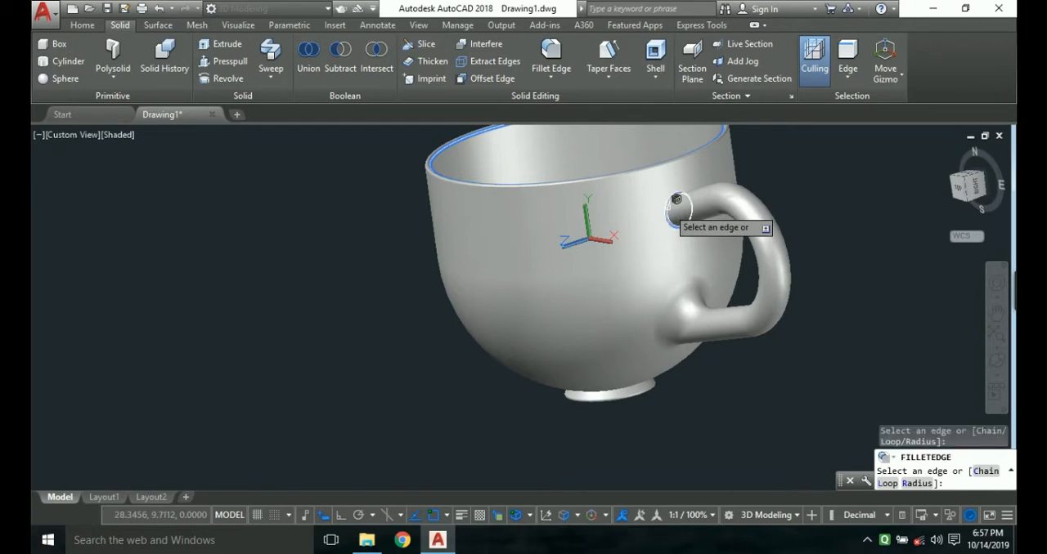
key(Down)
key(Down)
key(Down)
key(Down)
key(Return)
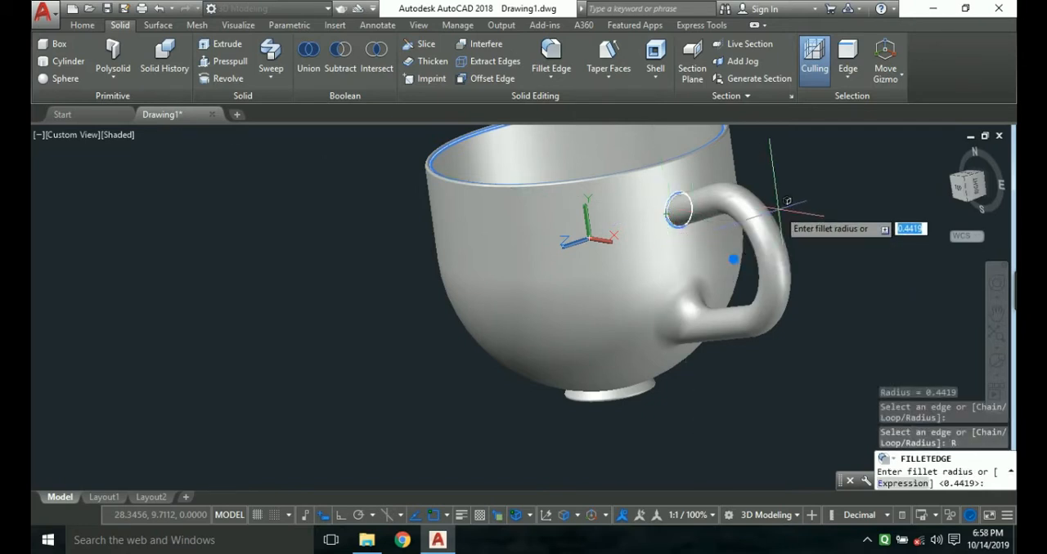
text(5)
key(Return)
click(778, 209)
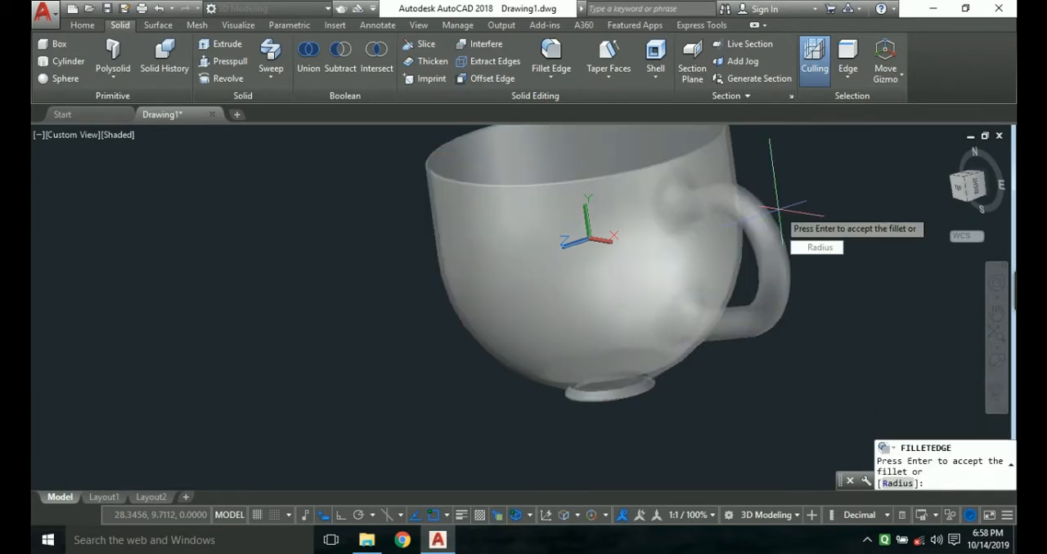
key(Return)
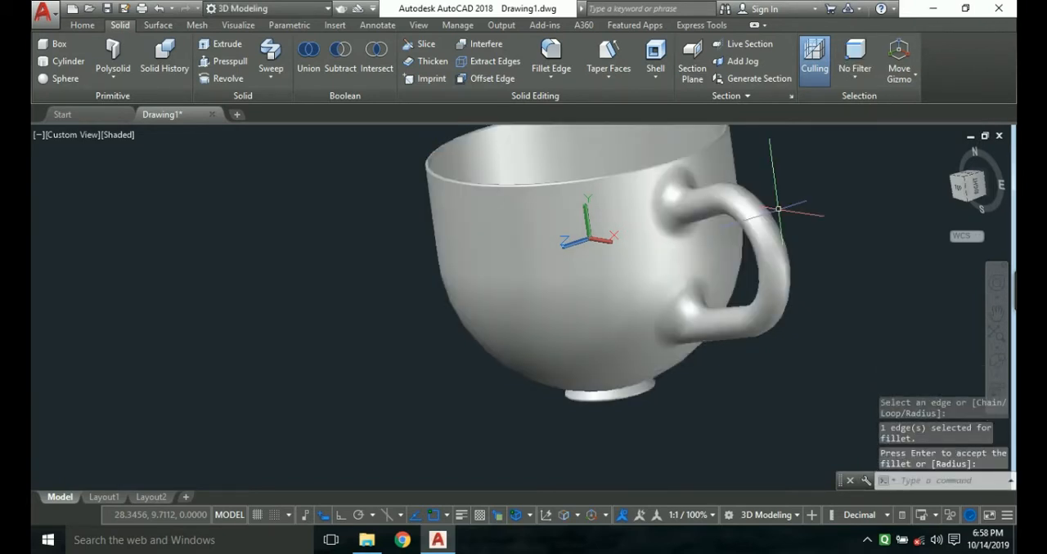
Switch the view to perspective projection and orbit the cup to show its open interior with the handle alongside.
click(997, 366)
click(916, 416)
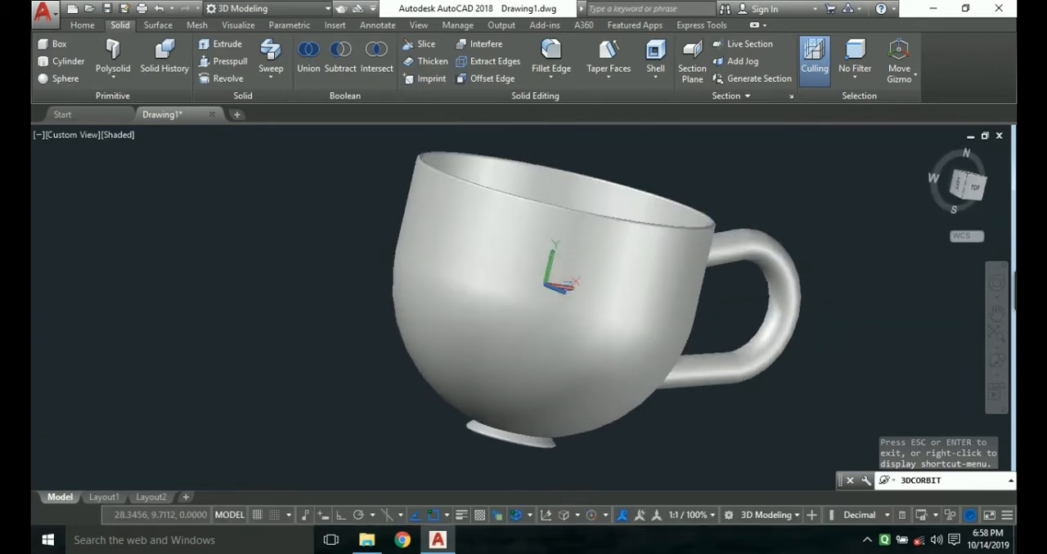
key(Escape)
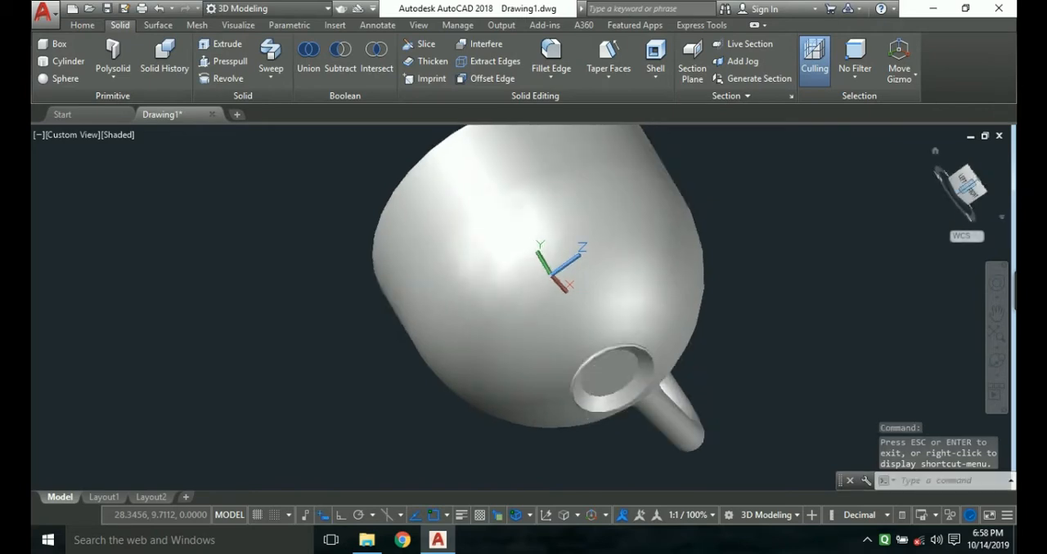
right_click(965, 188)
click(875, 237)
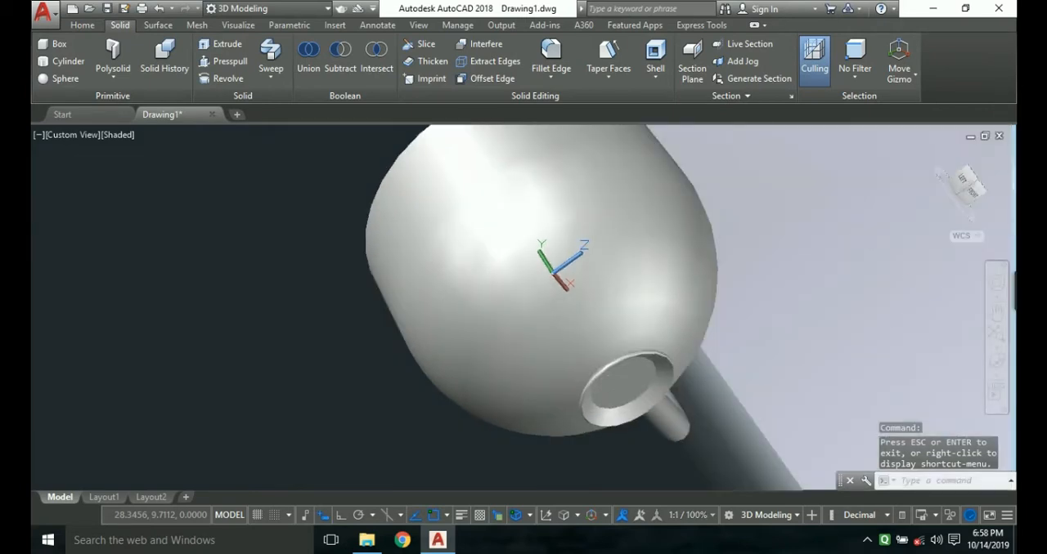
click(995, 362)
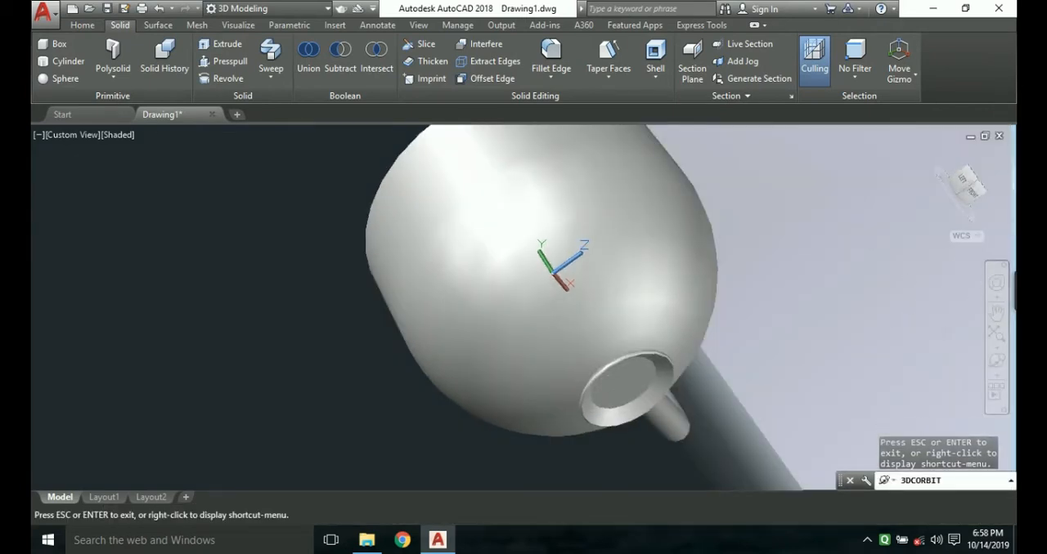
drag(891, 347, 801, 339)
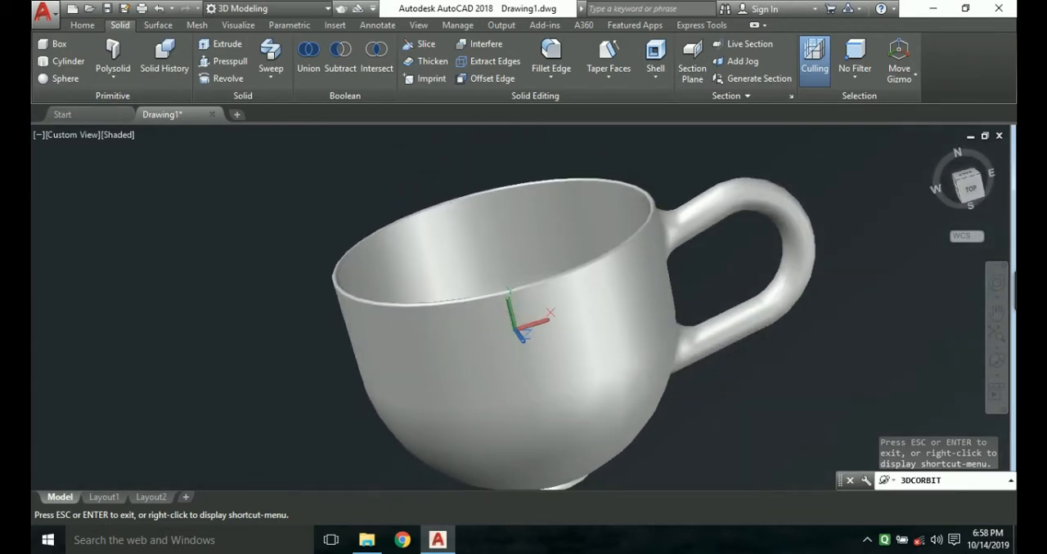
key(Escape)
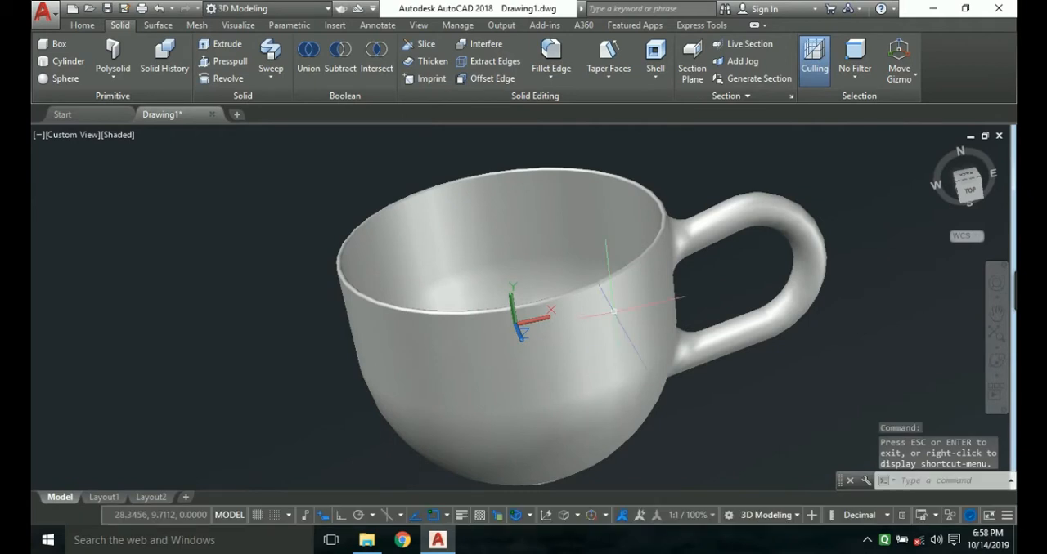
middle_drag(633, 347, 638, 331)
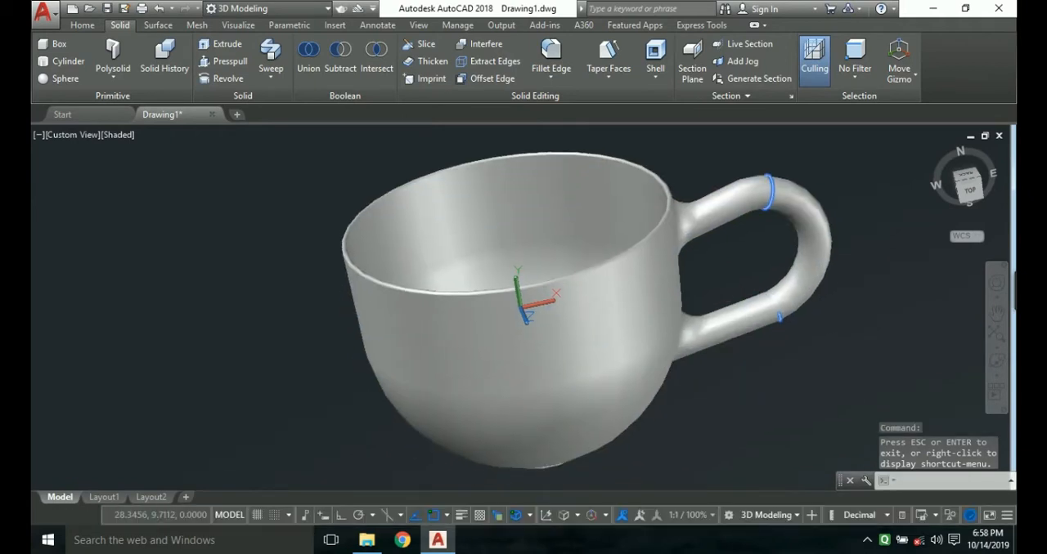
key(Escape)
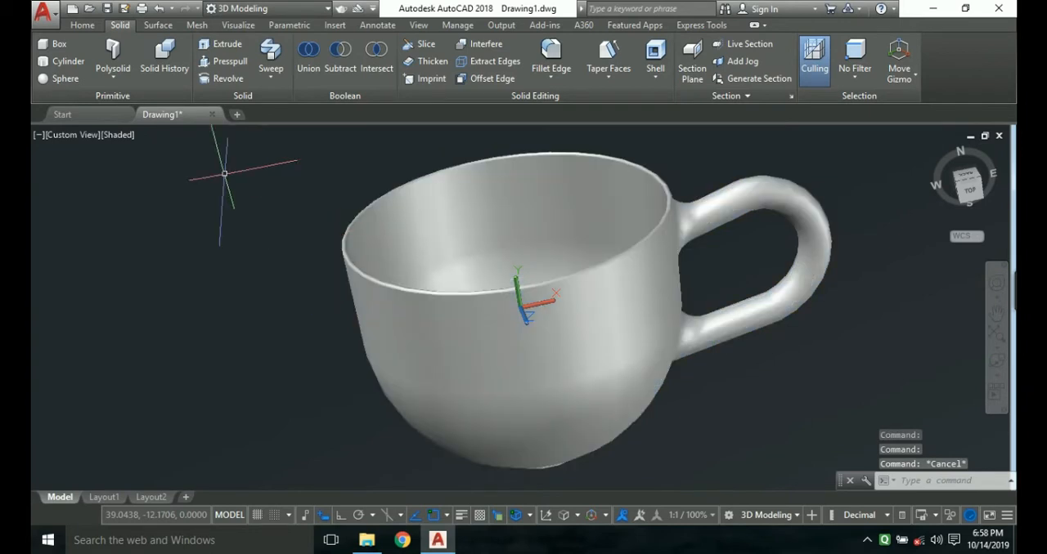
Start a render of the cup at High quality and 1920 x 1080 px Full HDTV size.
click(238, 25)
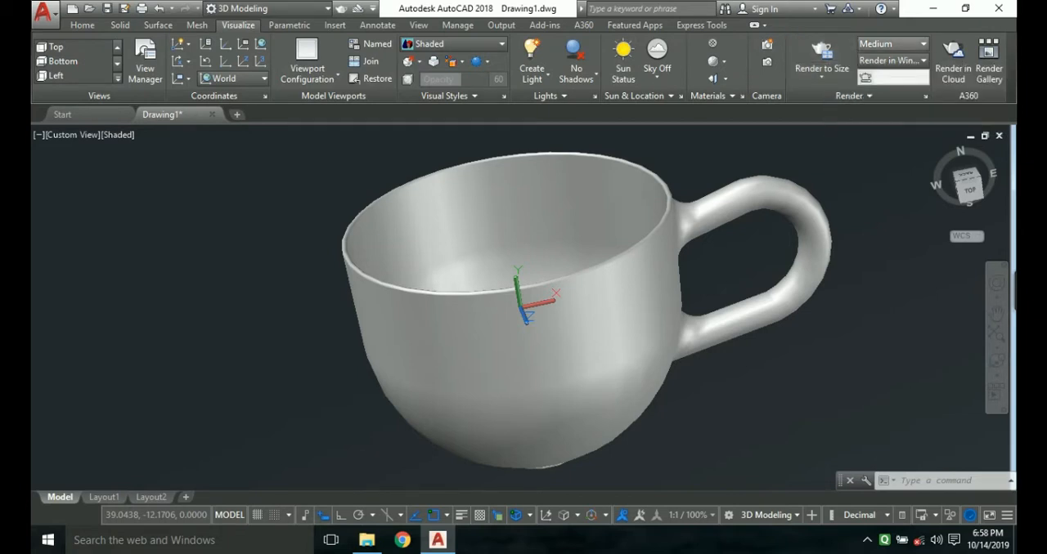
click(892, 43)
click(889, 86)
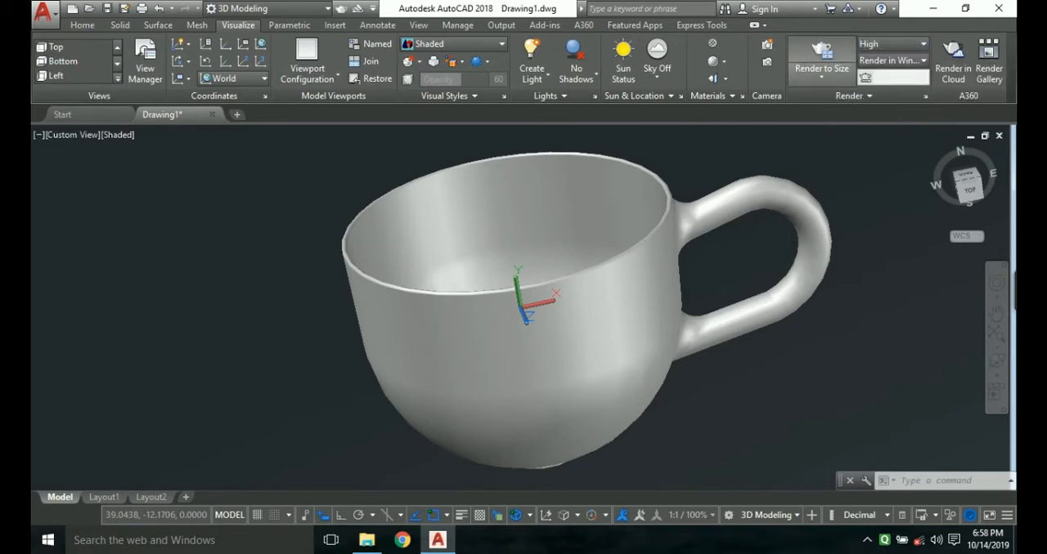
click(822, 75)
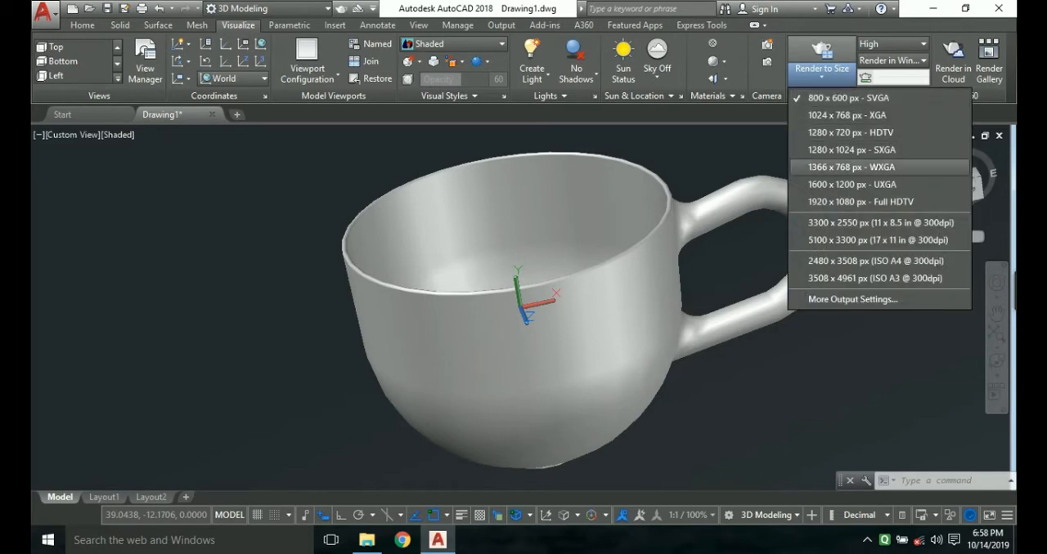
click(858, 202)
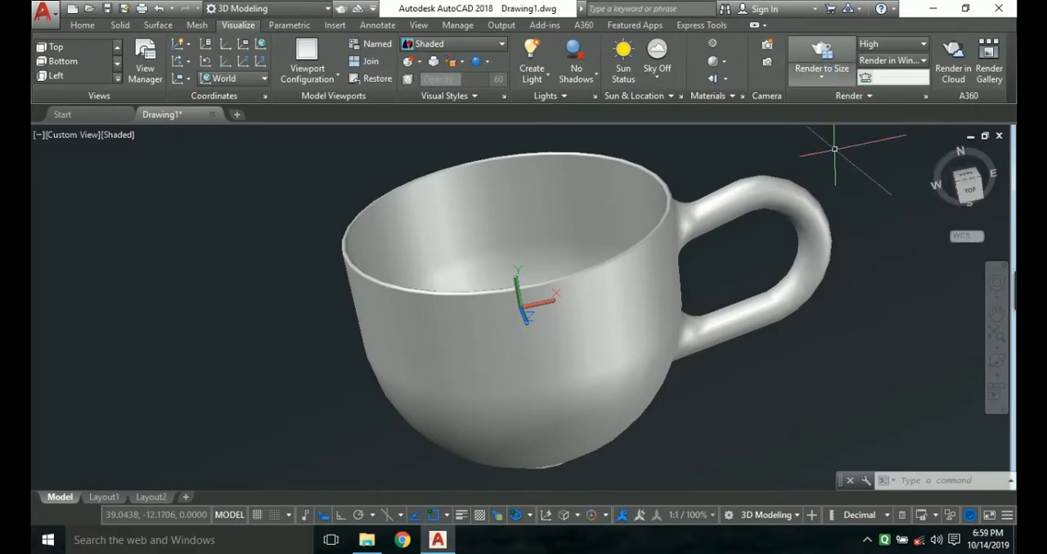
click(822, 52)
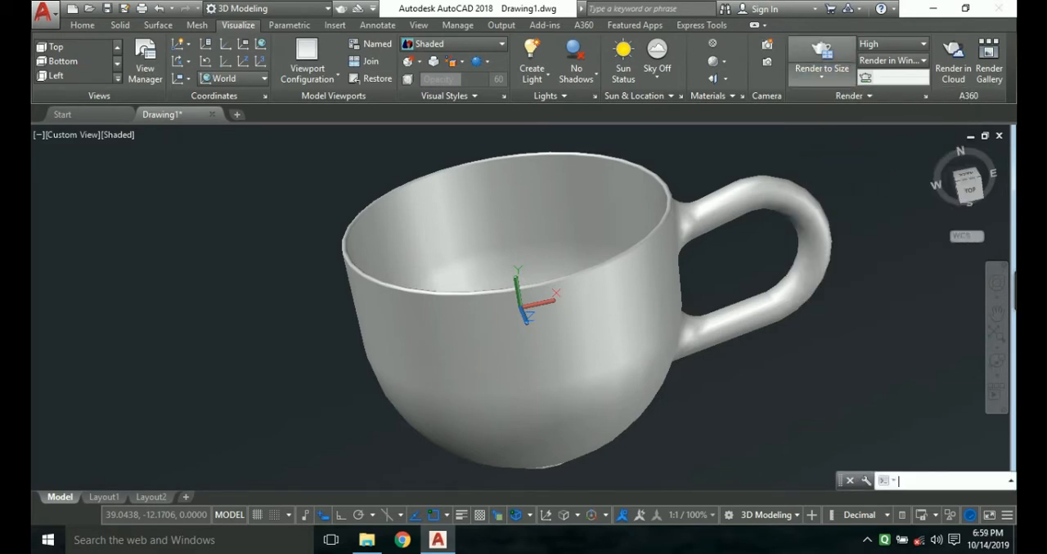
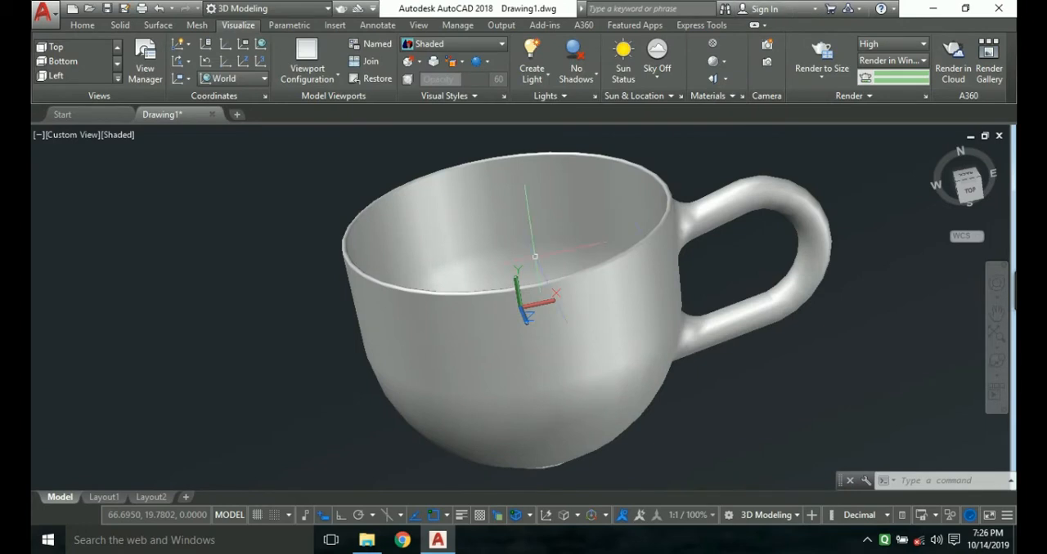
Turn on Clean Screen to enlarge the drawing area and spin the finished cup with Continuous Orbit to inspect it from all sides.
scroll(523, 294, up, 3)
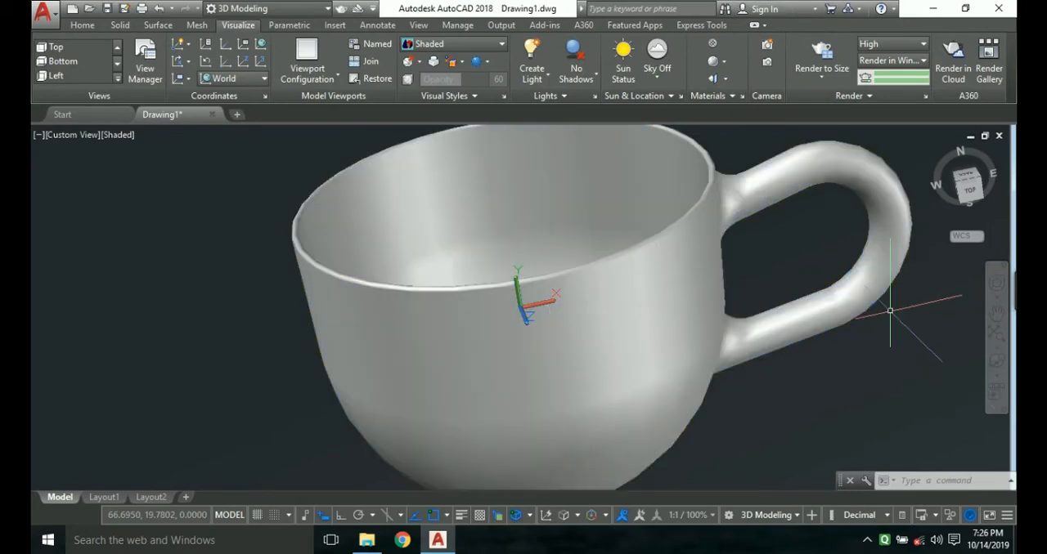
key(ctrl+0)
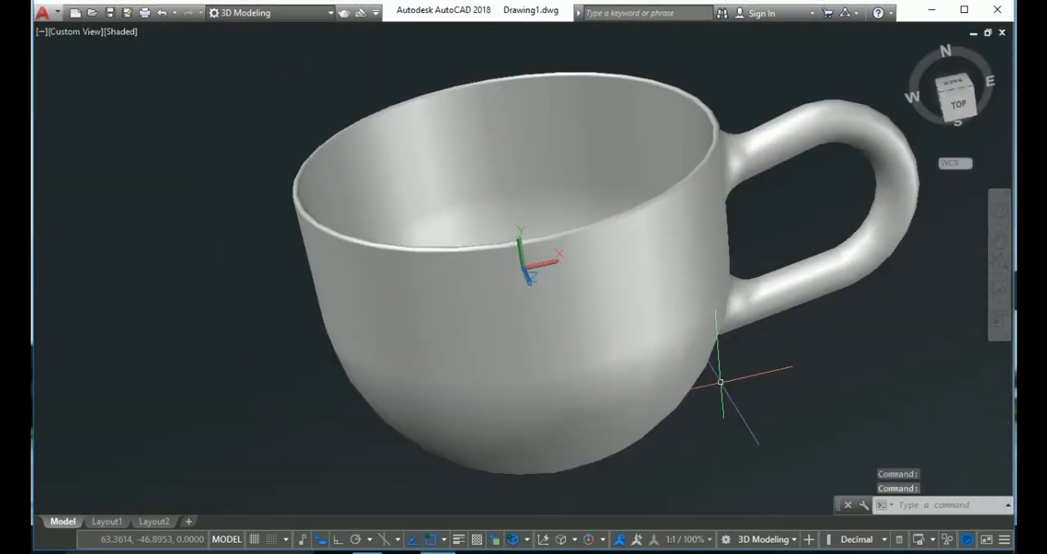
click(999, 301)
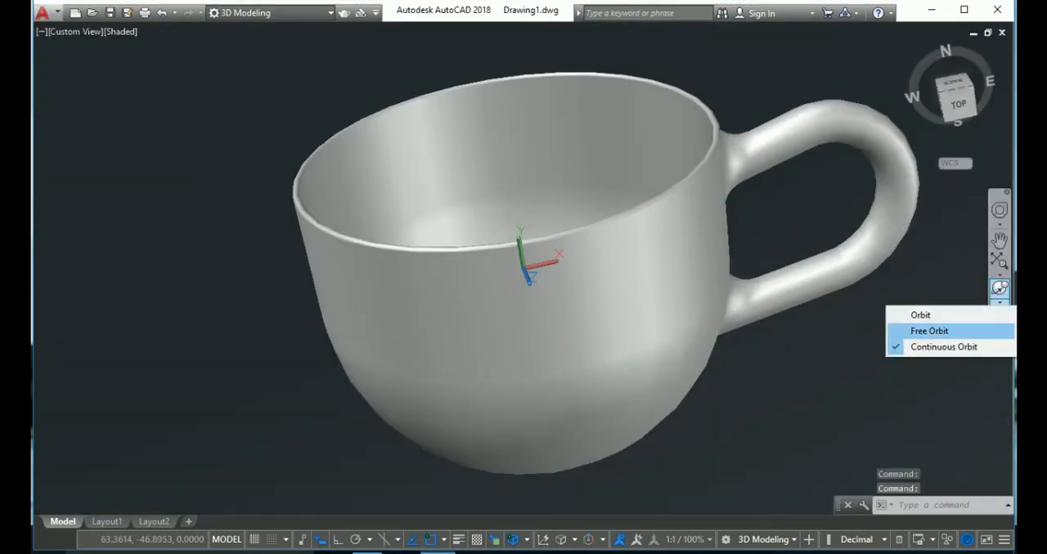
click(932, 347)
drag(442, 311, 654, 352)
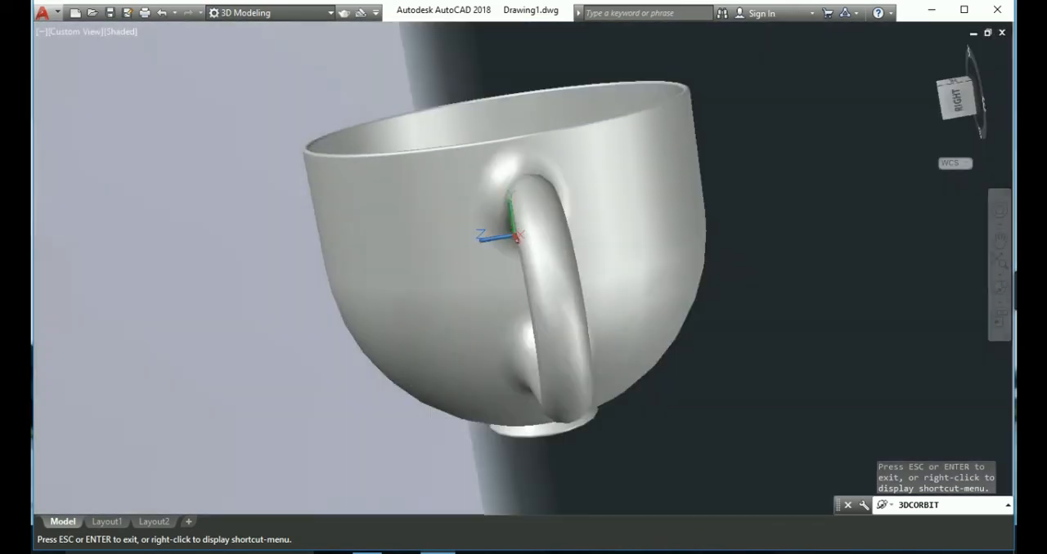
key(Escape)
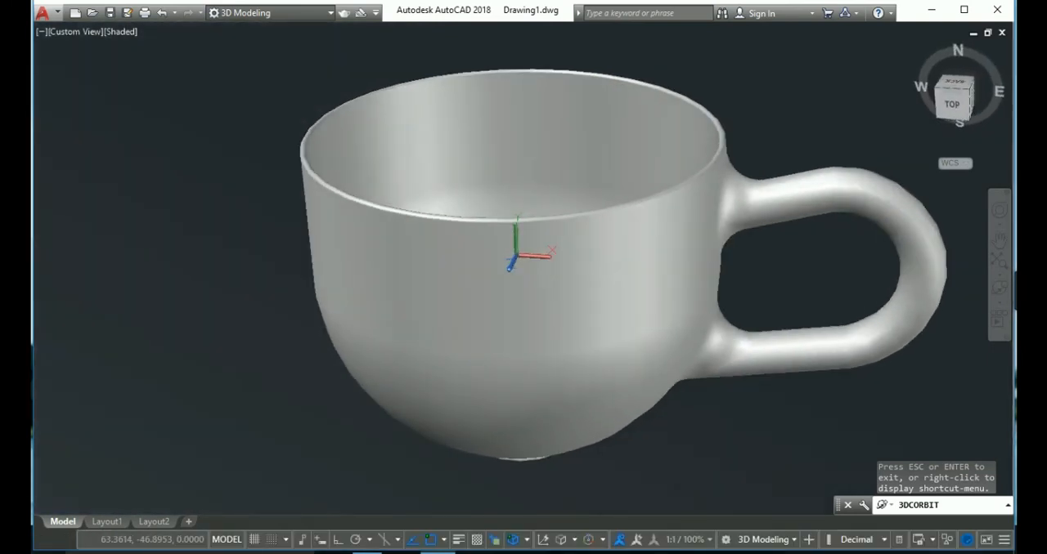